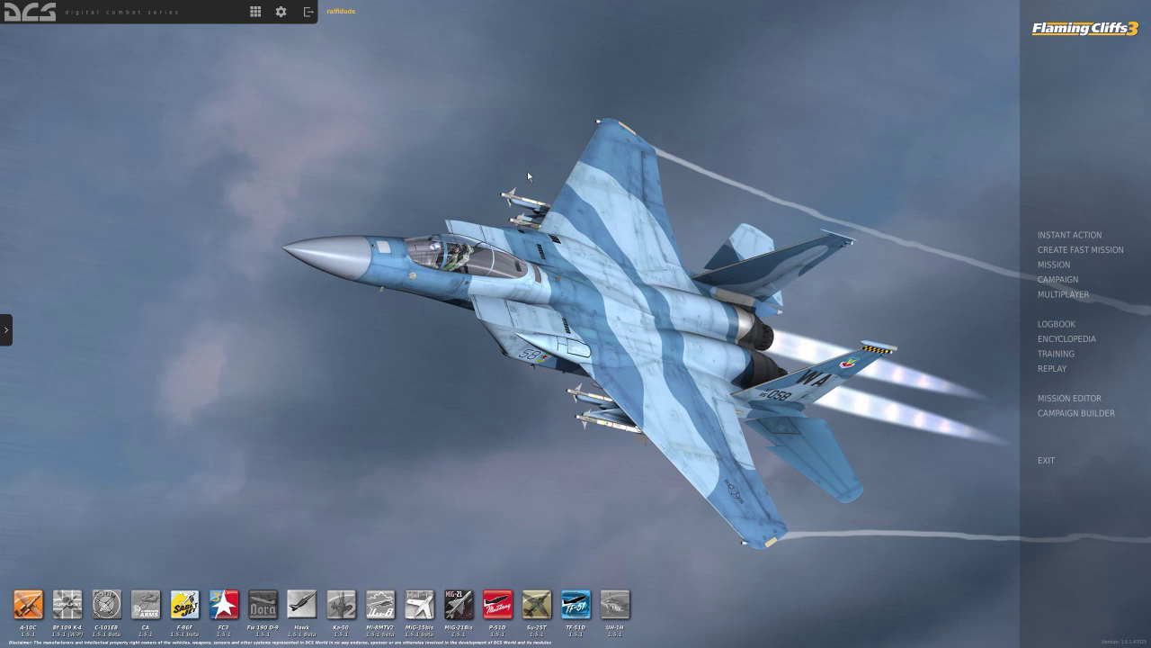
Open the control options and show the F-15C bindings for all categories
left_click(281, 12)
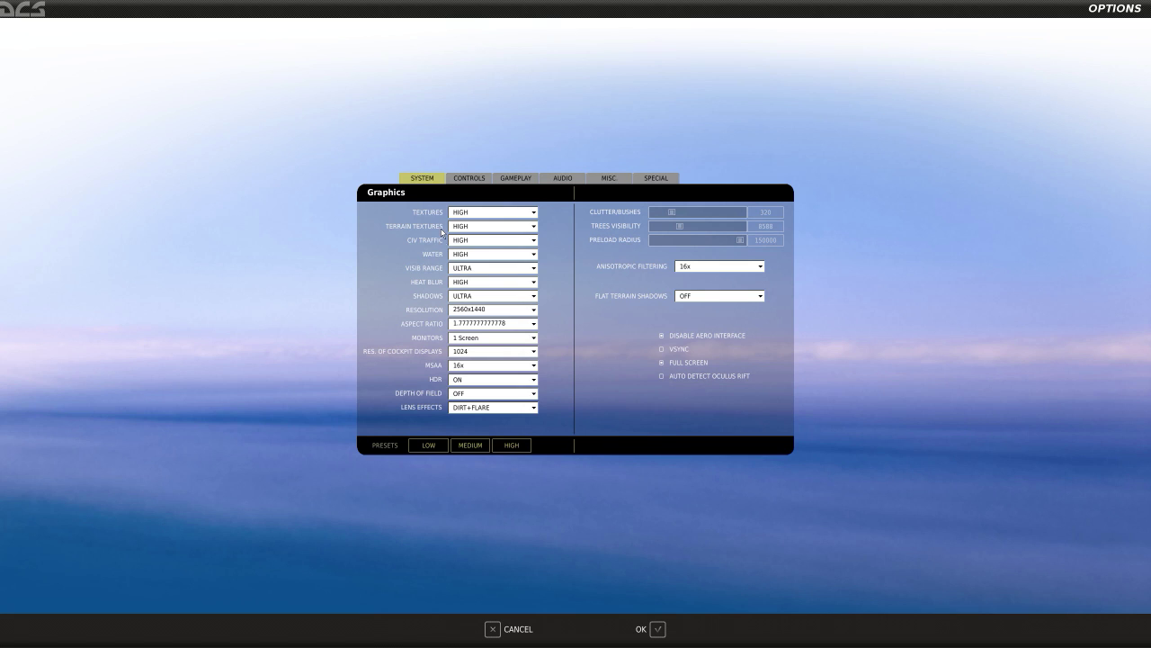
left_click(466, 179)
left_click(436, 198)
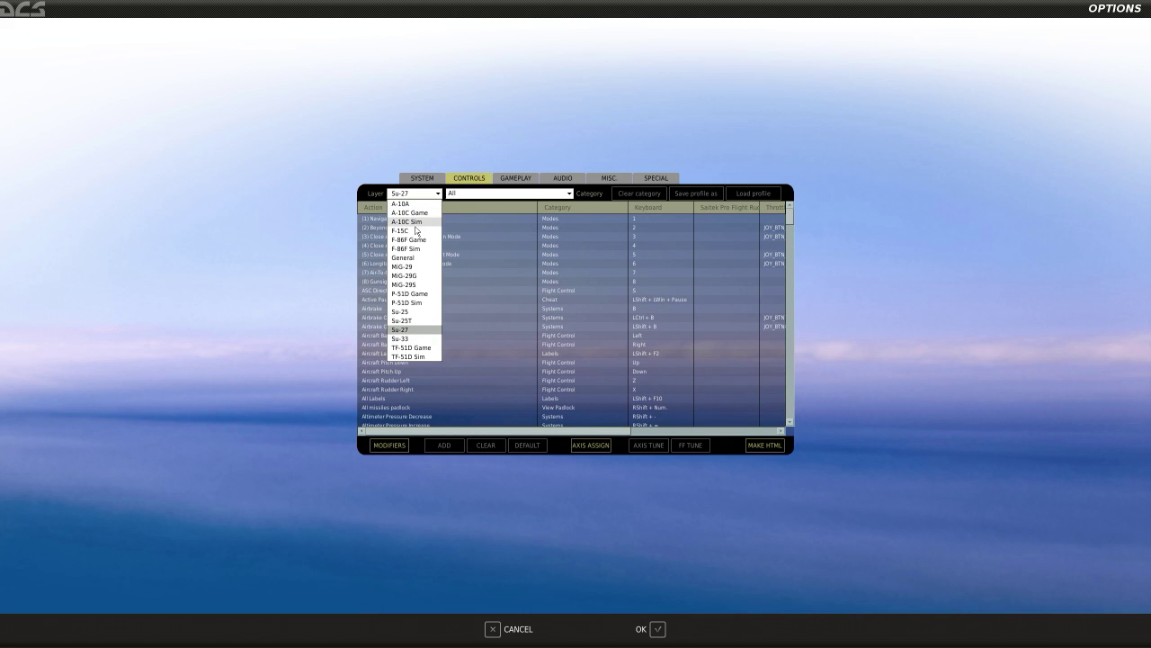
left_click(416, 229)
left_click(468, 194)
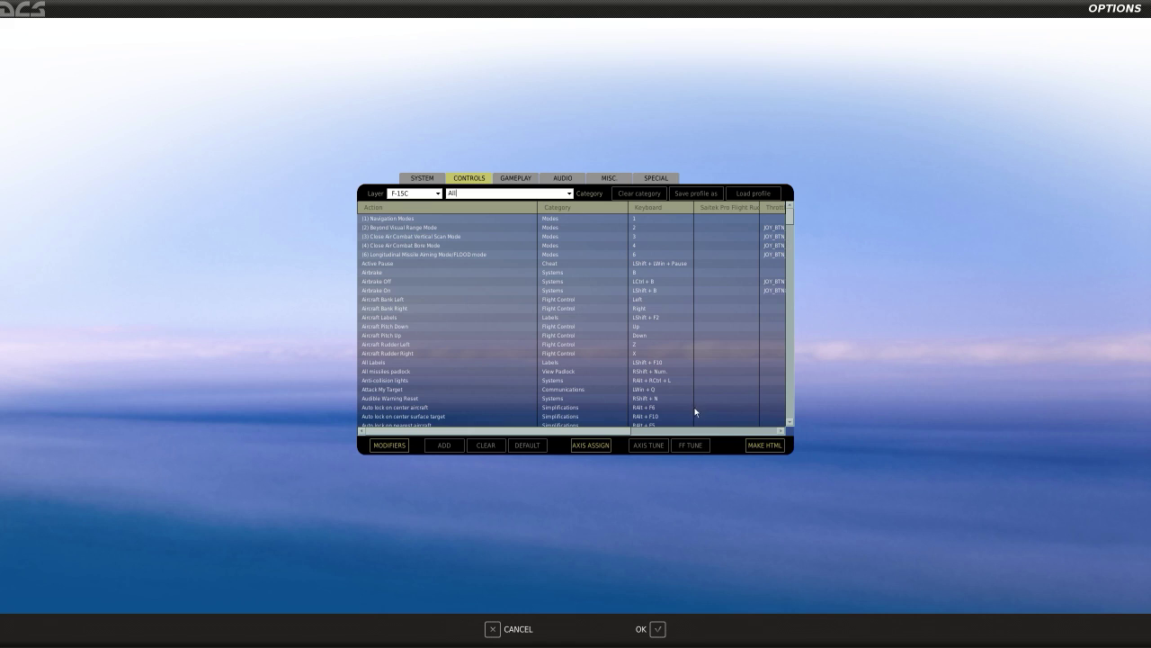
Examine the device columns of the F-15C bindings, in particular the Saitek Pro Flight Rudder assignments
left_click(637, 431)
left_click_drag(636, 432, 638, 433)
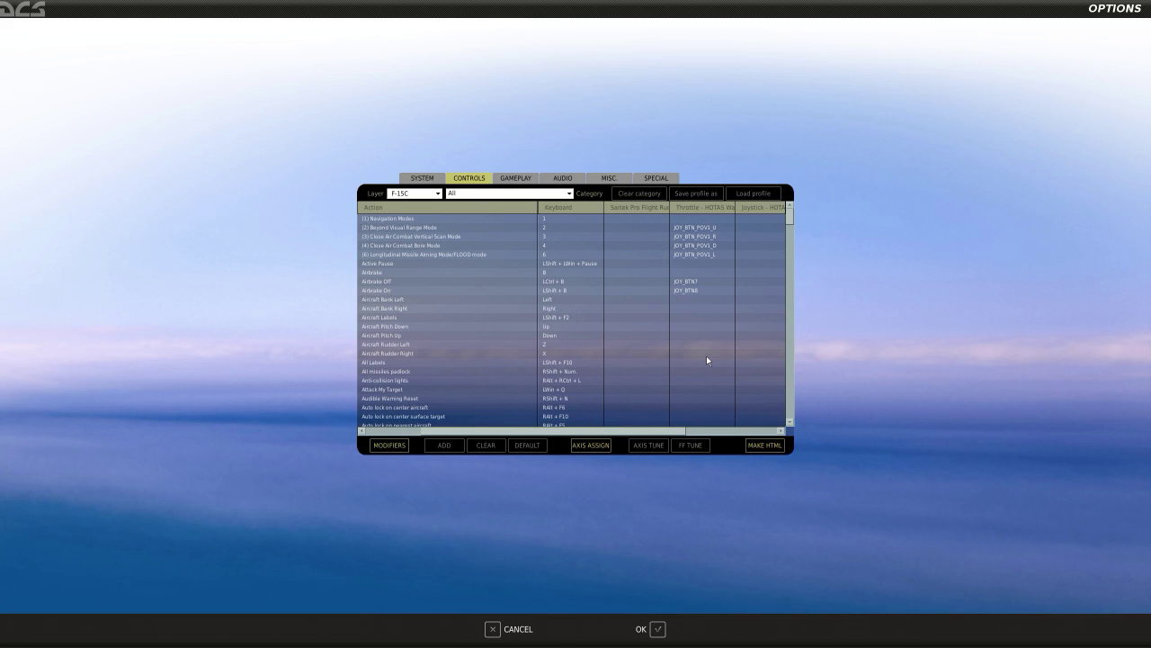
left_click(649, 209)
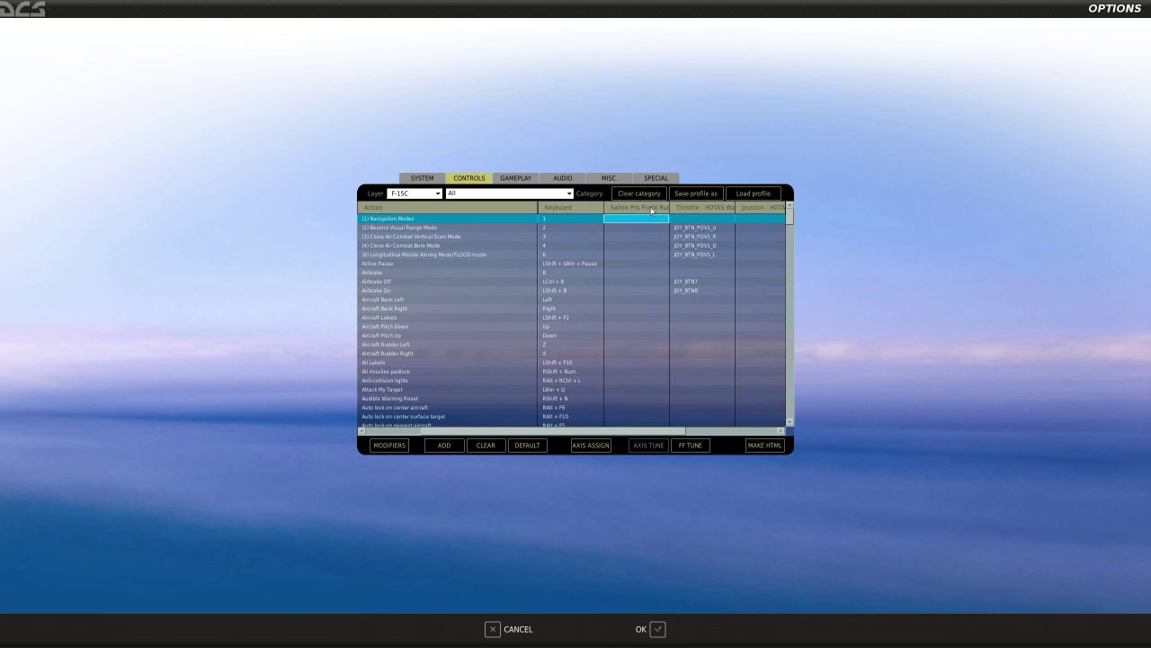
left_click(642, 208)
left_click_drag(670, 432, 671, 348)
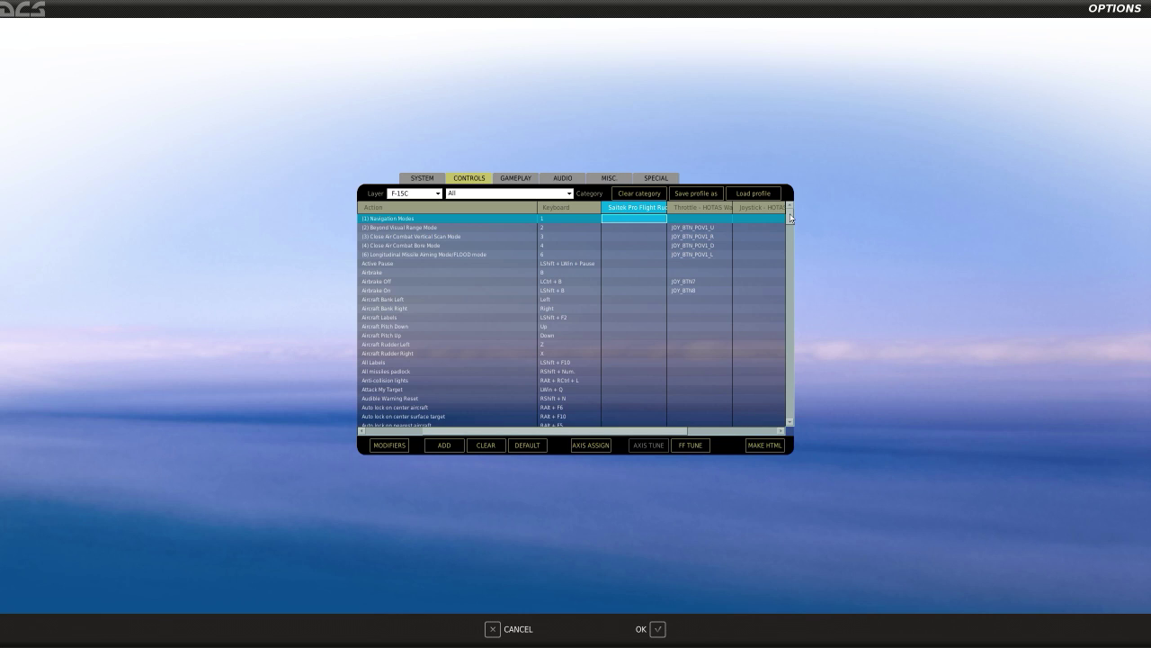
left_click(630, 290)
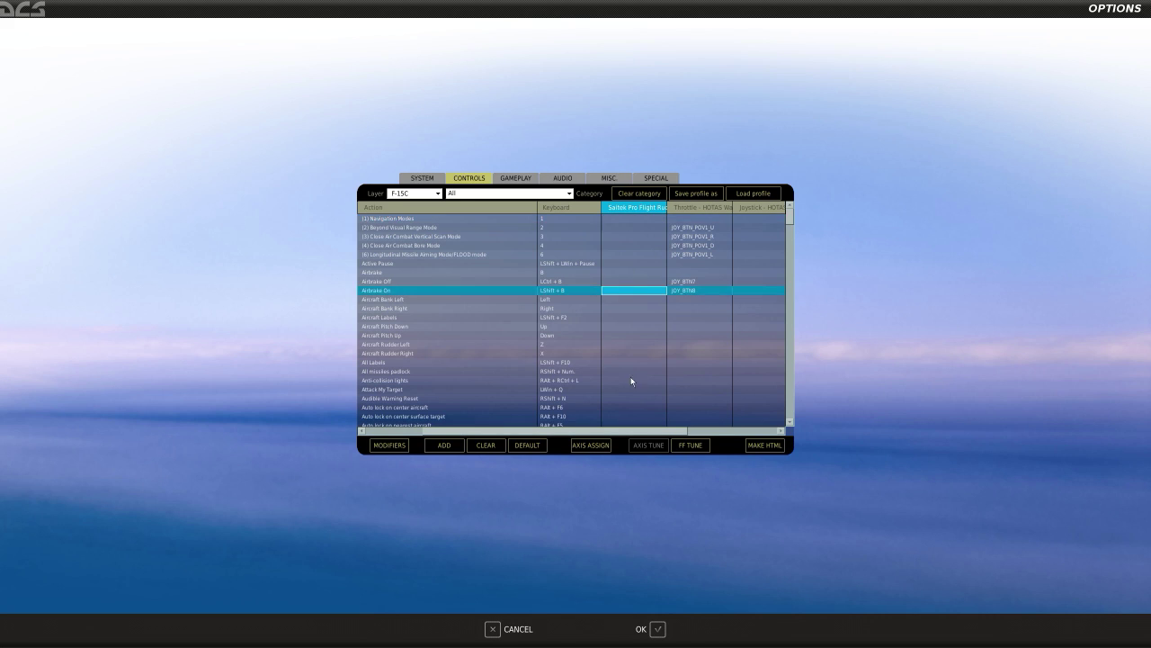
double_click(633, 354)
left_click(702, 239)
left_click(642, 234)
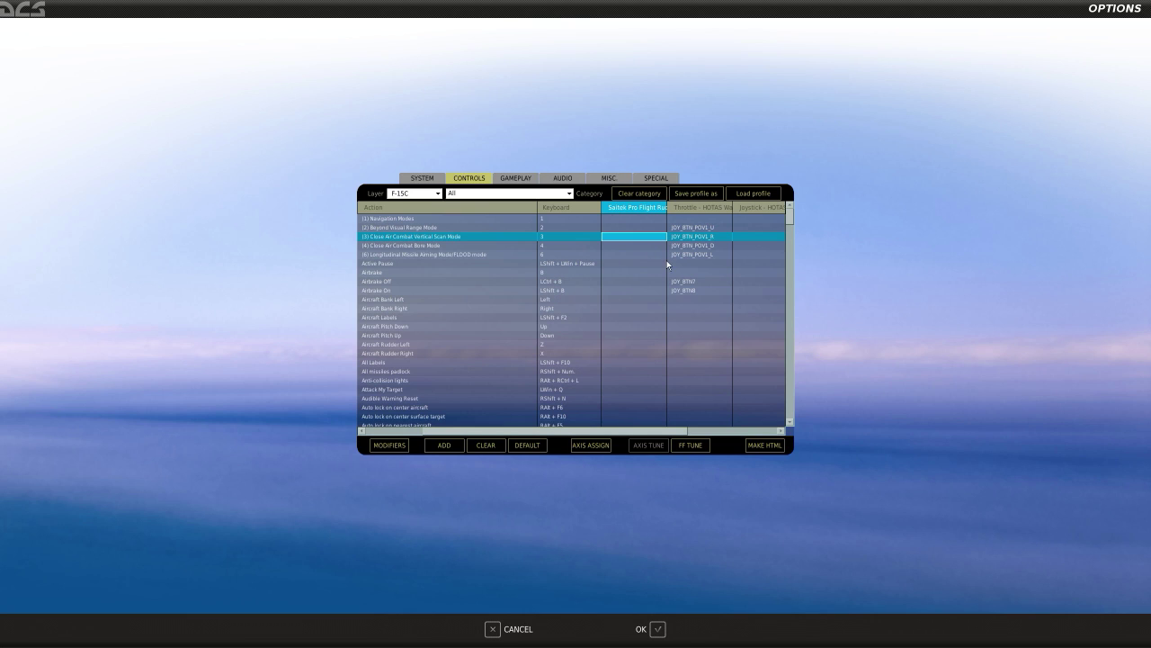
Examine the throttle bindings for the Navigation, Beyond Visual Range, Close Air Combat and Longitudinal Missile Aiming modes
left_click(698, 219)
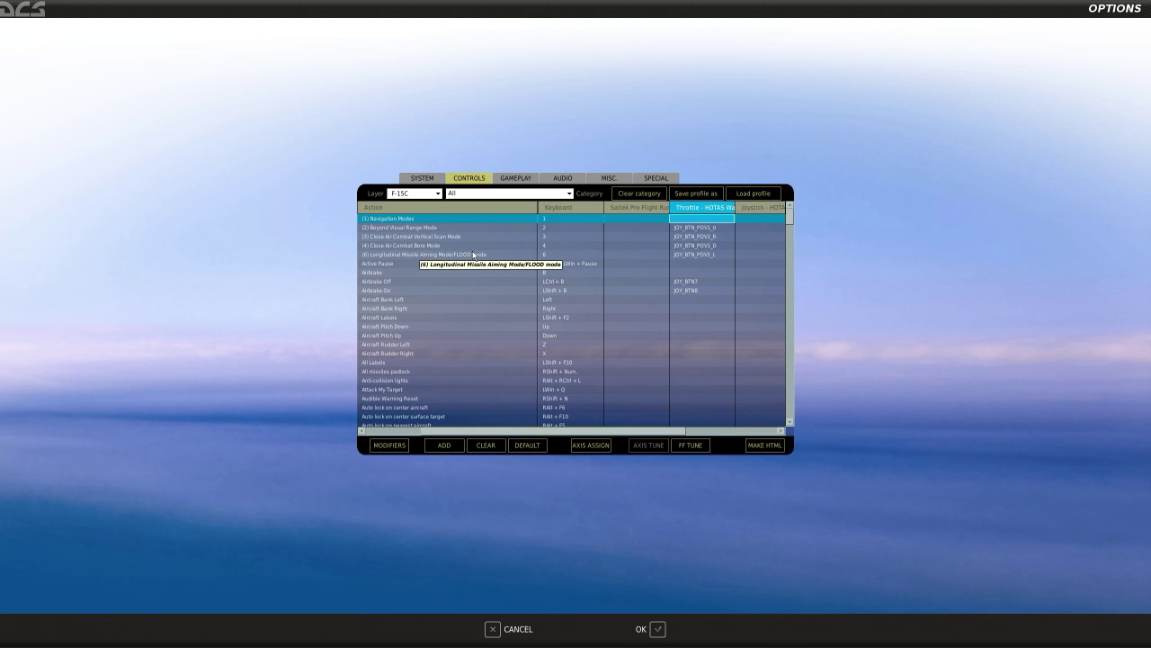
left_click(686, 228)
left_click(727, 238)
left_click(724, 245)
left_click(720, 255)
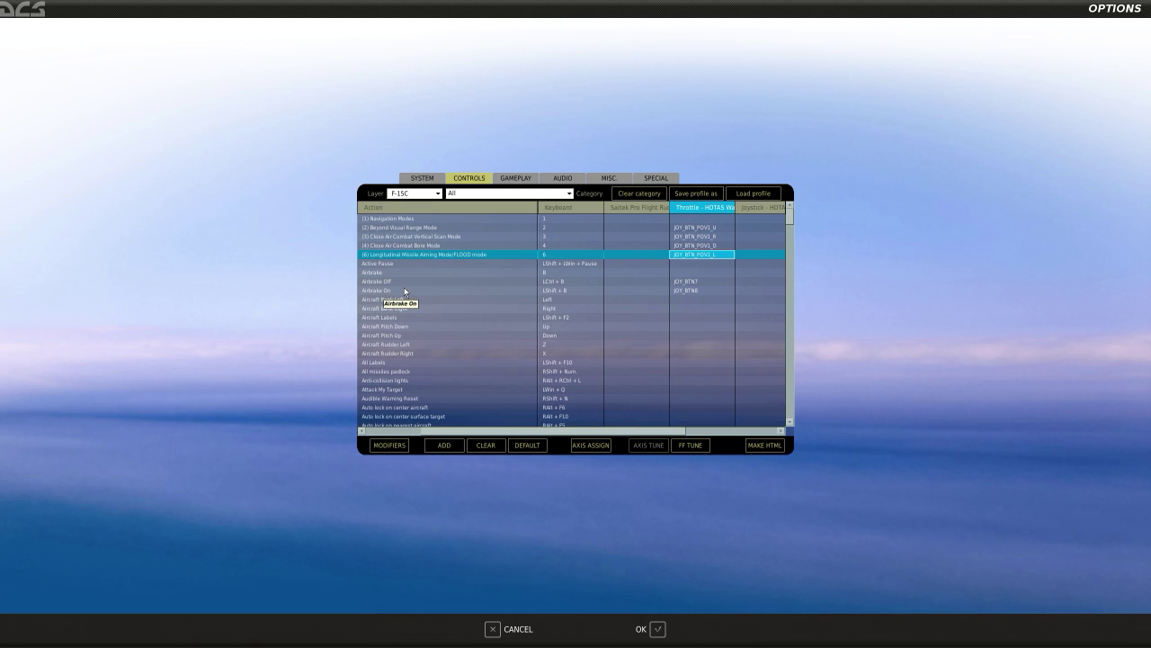
Examine the throttle bindings for Airbrake On and Off and for the autopilot hold actions
left_click(699, 290)
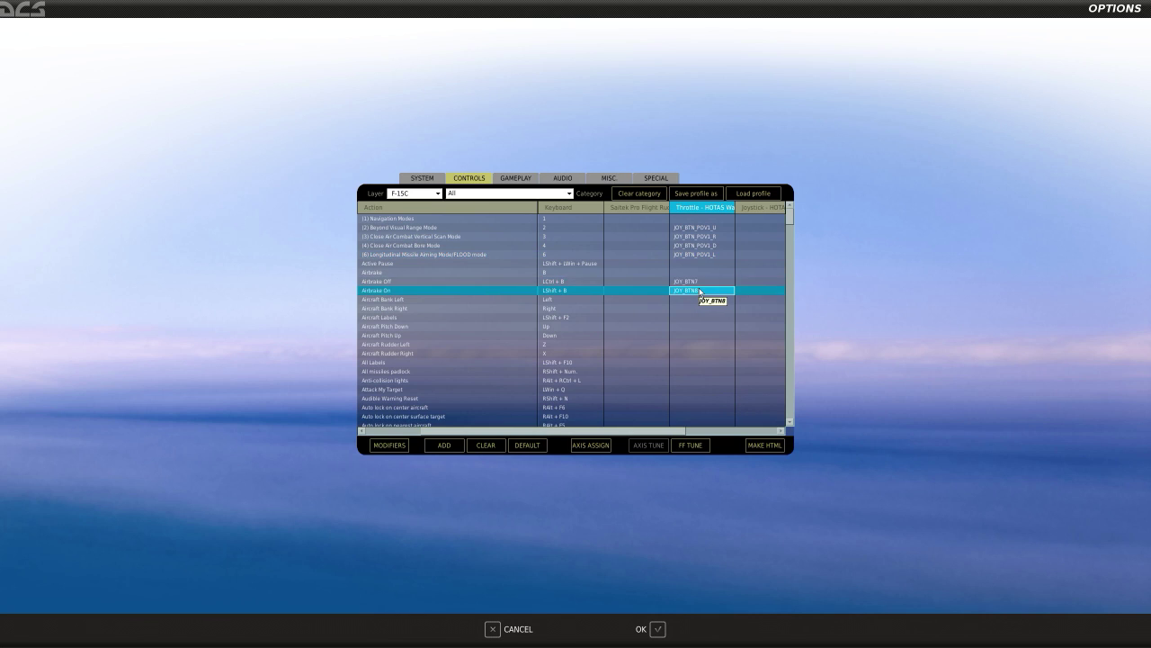
key("Up")
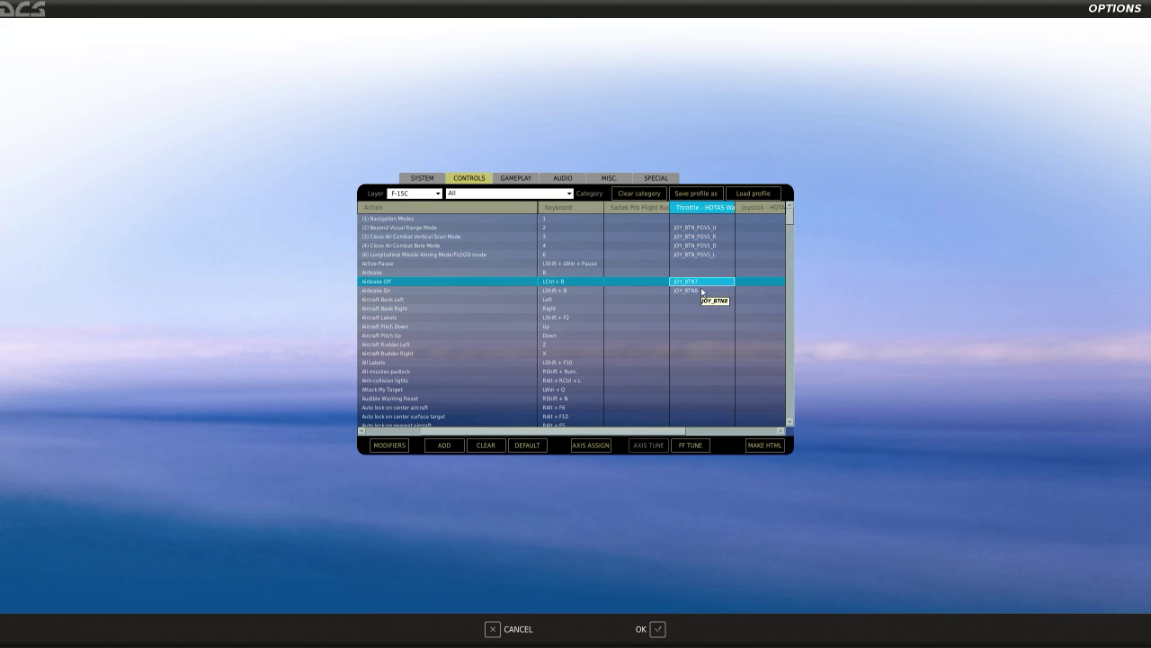
scroll(710, 292, "down", 5)
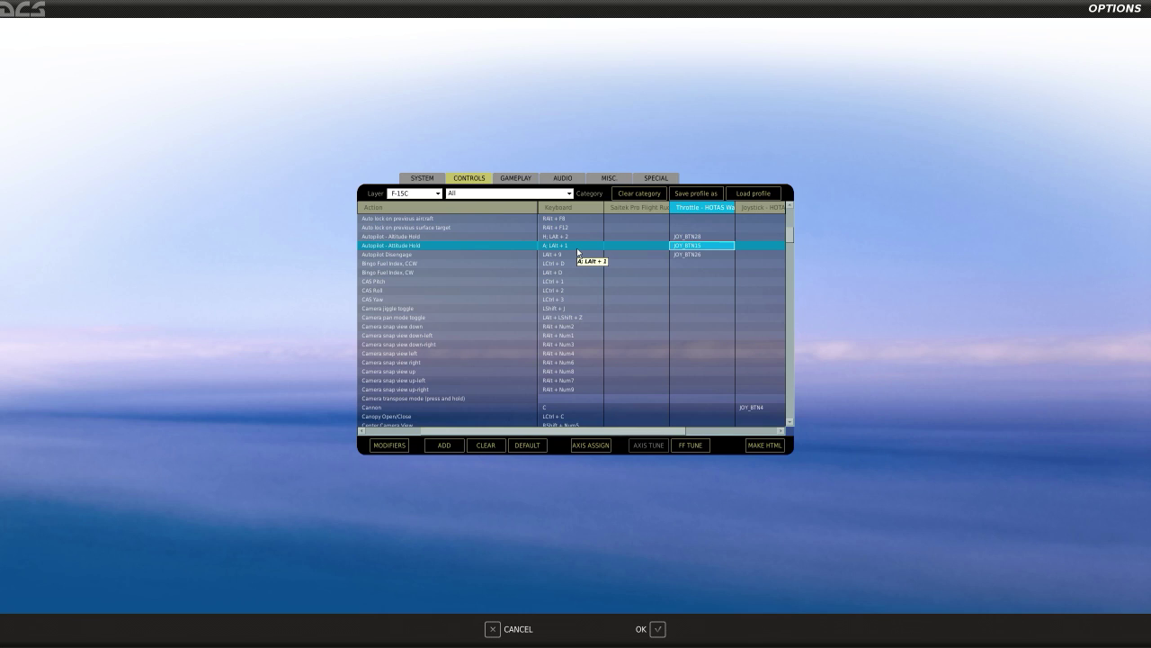
key("Up")
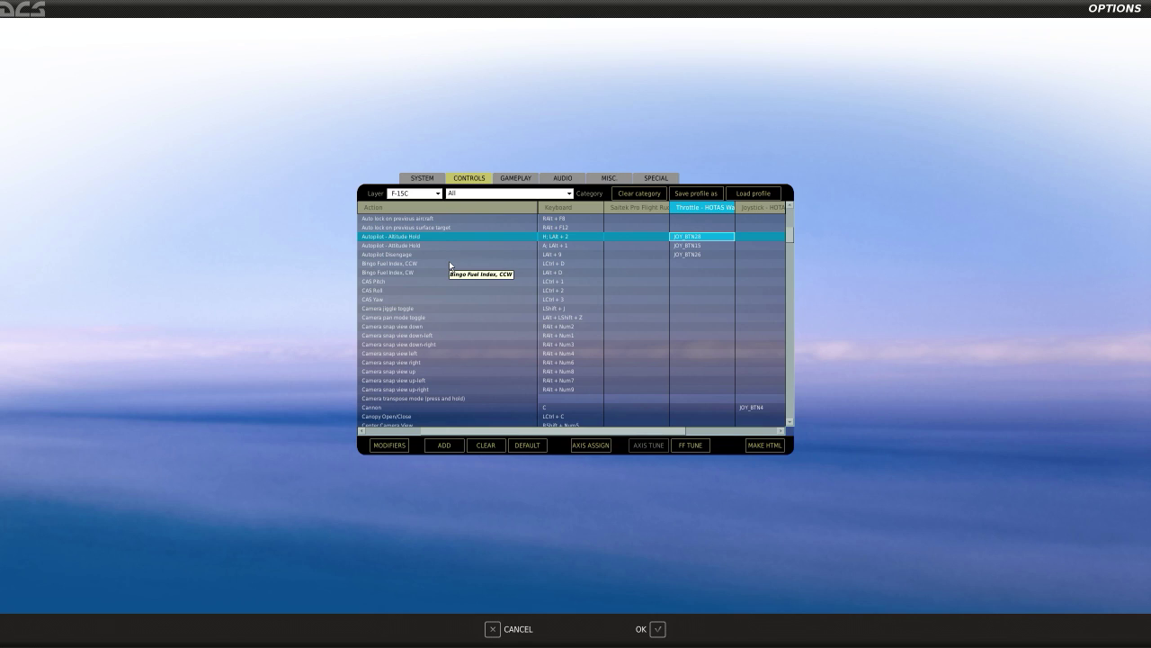
Check the joystick binding for Cannon, and zoom the cockpit view in on the HUD and back out
left_click(753, 406)
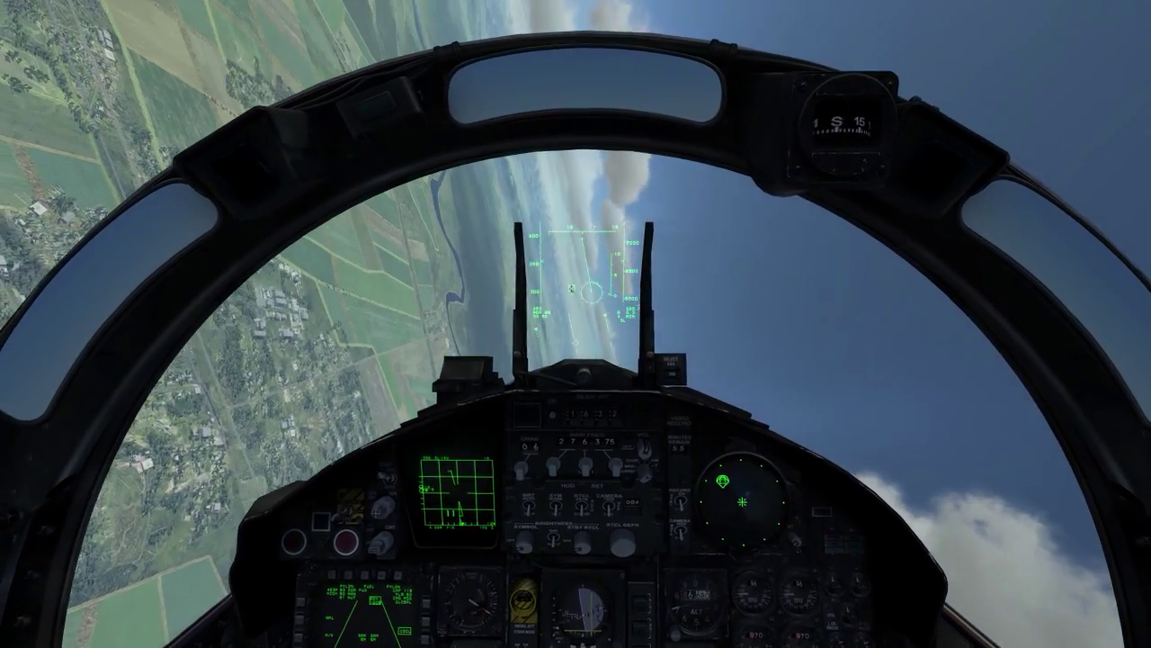
key("KP_Multiply")
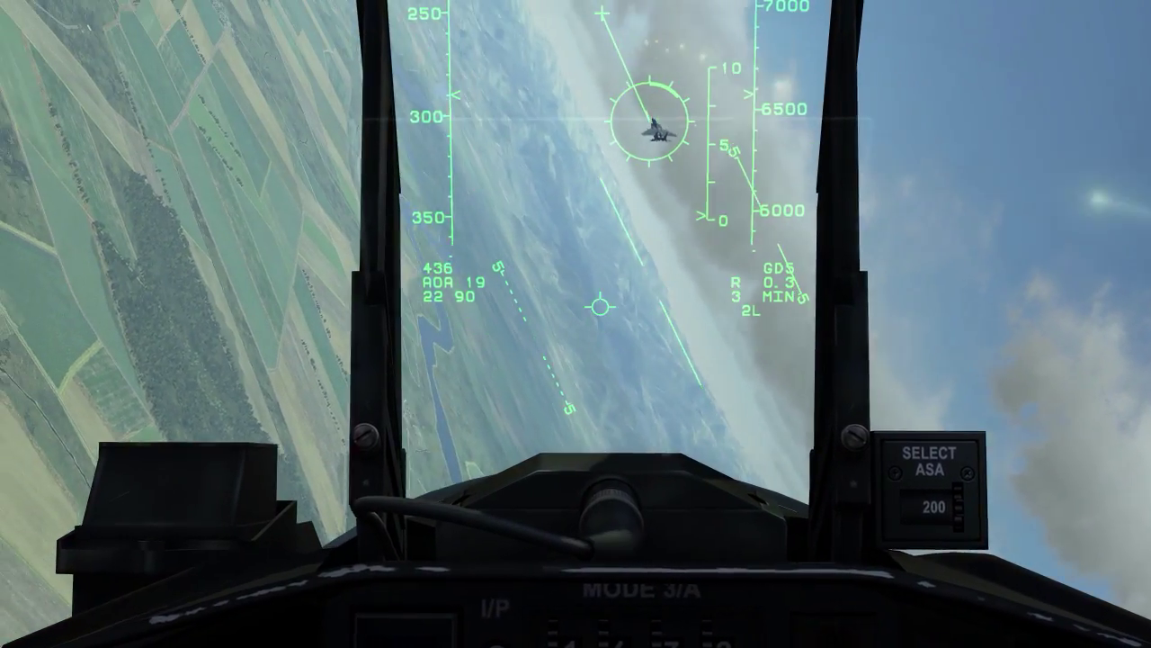
key("KP_Divide")
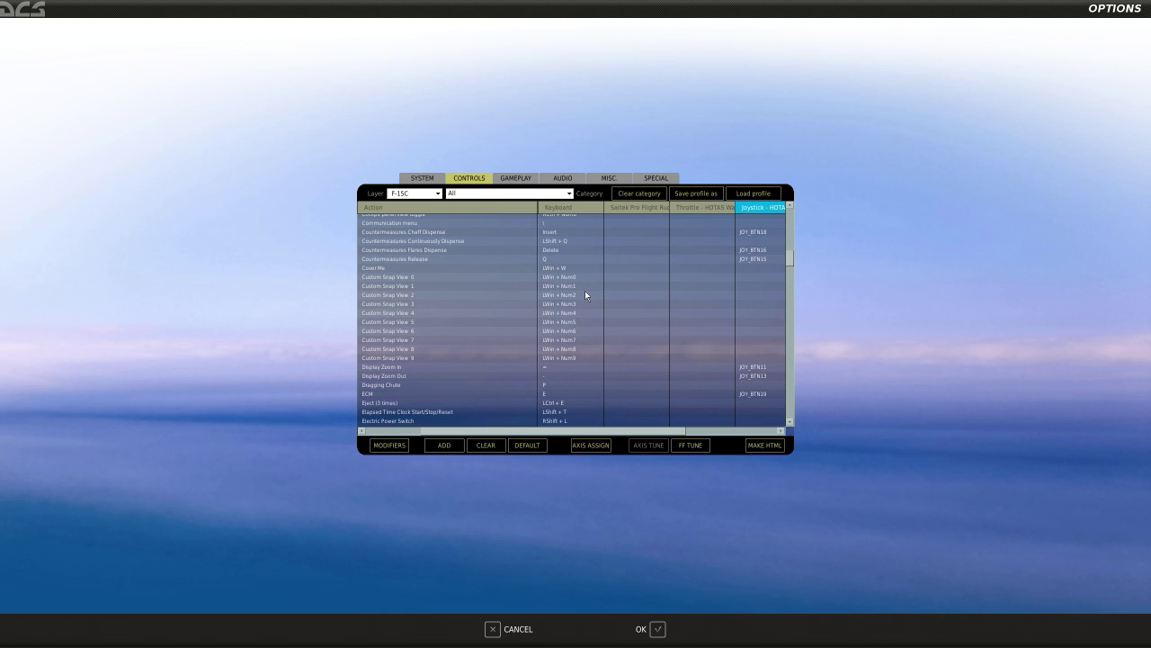
Check the joystick bindings for Countermeasures Release and Display Zoom In
left_click(452, 260)
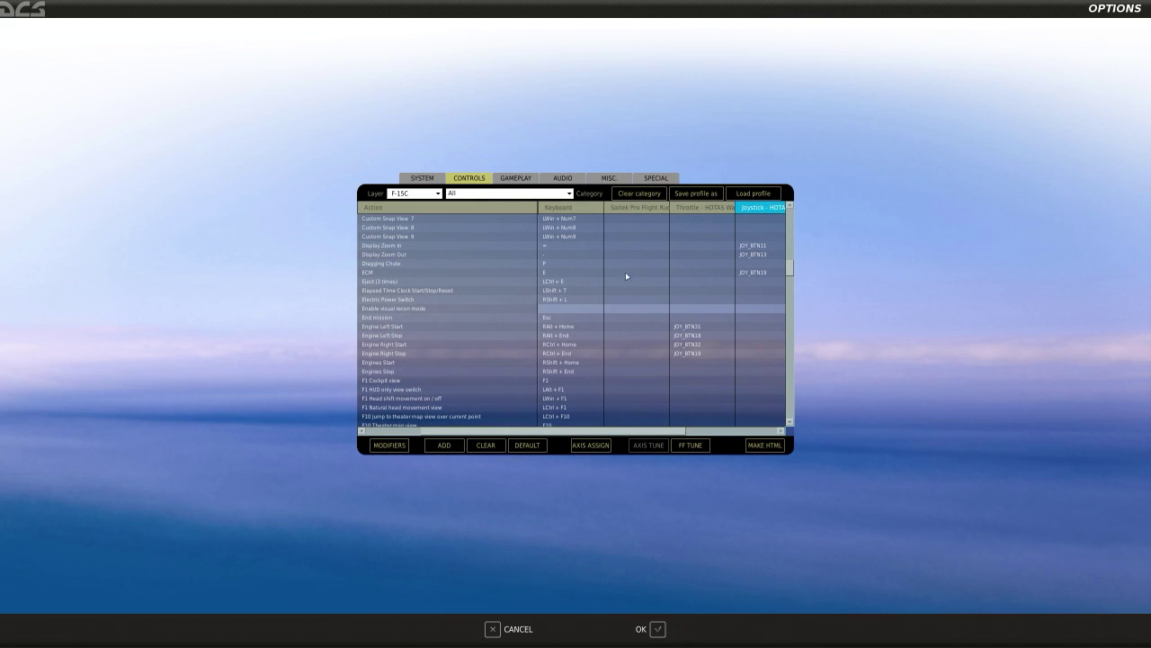
left_click(760, 247)
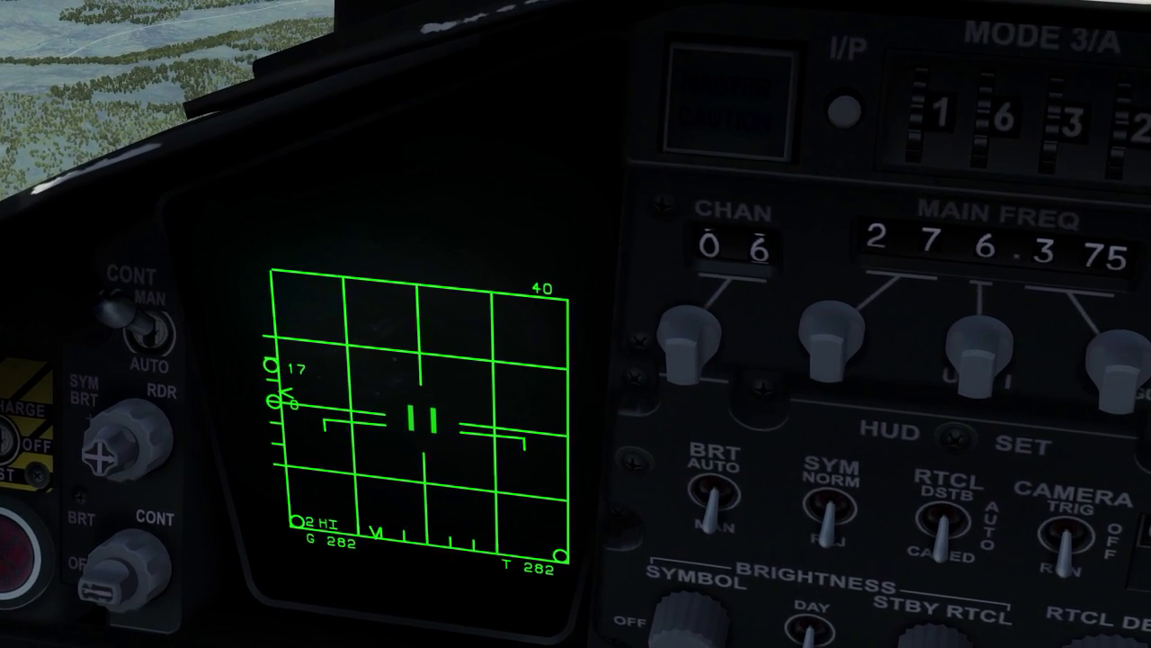
Demonstrate zooming the cockpit radar display in and out, stepping through ranges such as 40 and 80
key("equal")
key("minus")
key("minus")
key("minus")
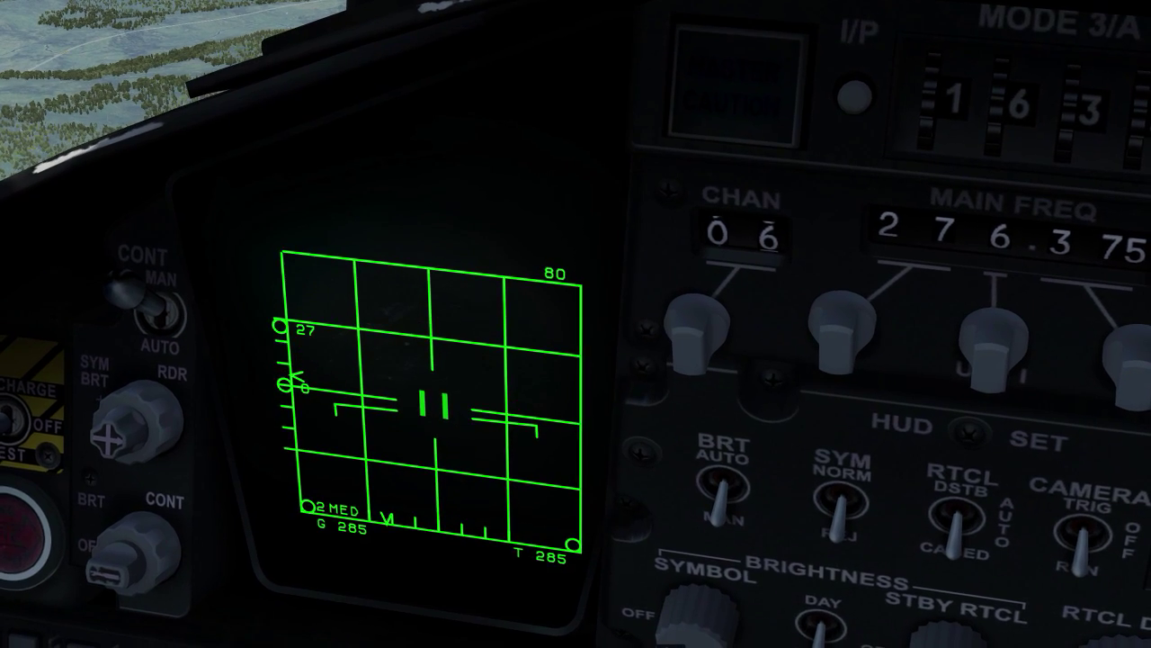
key("equal")
key("equal")
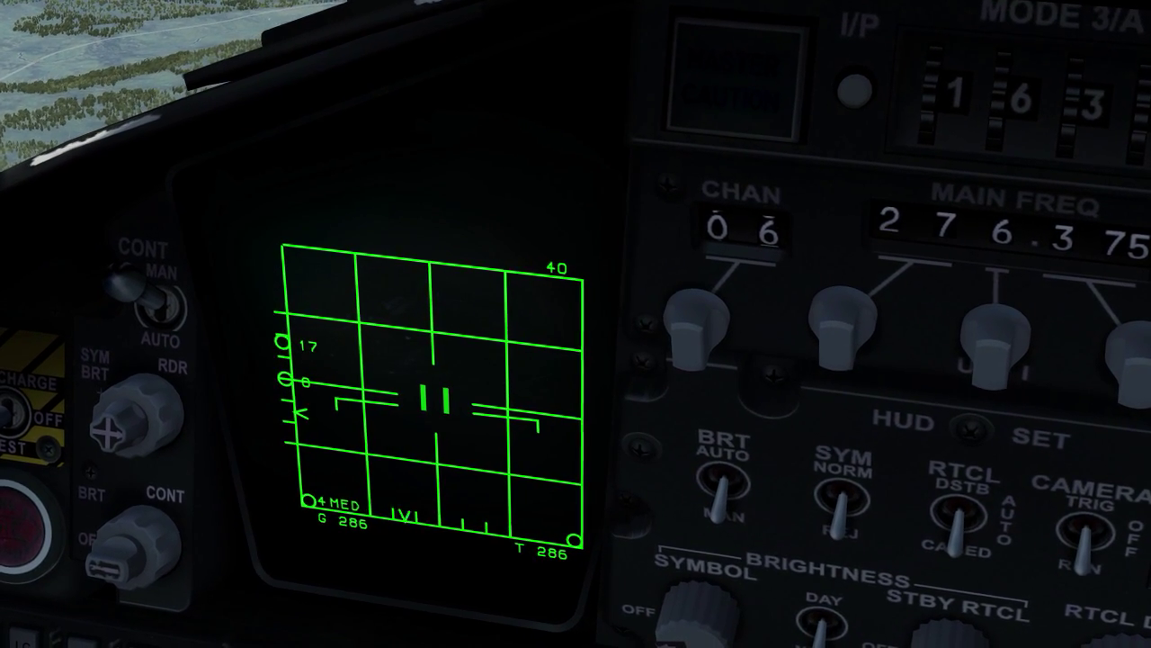
key("minus")
key("minus")
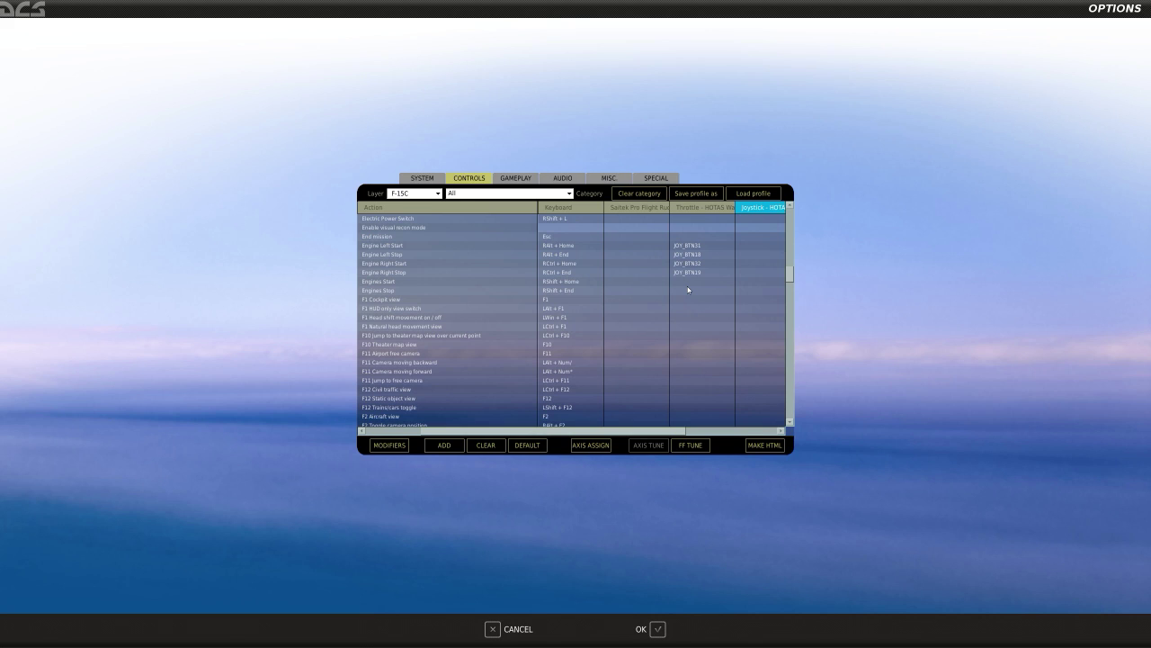
Examine the bindings for the gear light, Navigation lights and Nose Gear Maneuvering Range
scroll(609, 298, "down", 5)
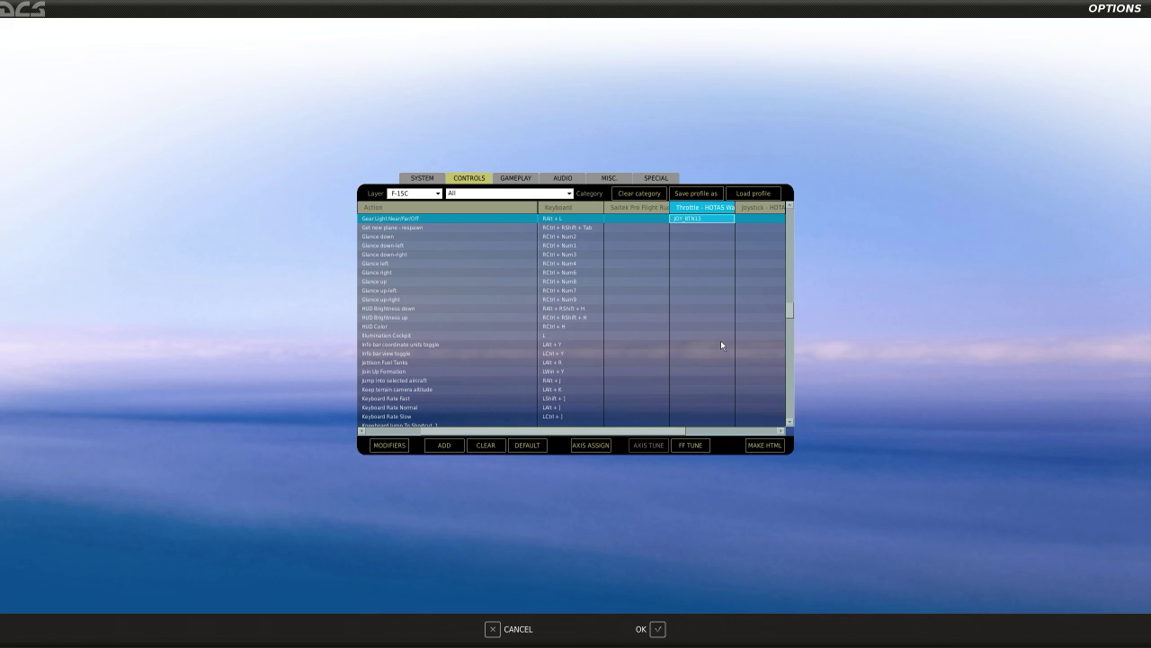
key("n")
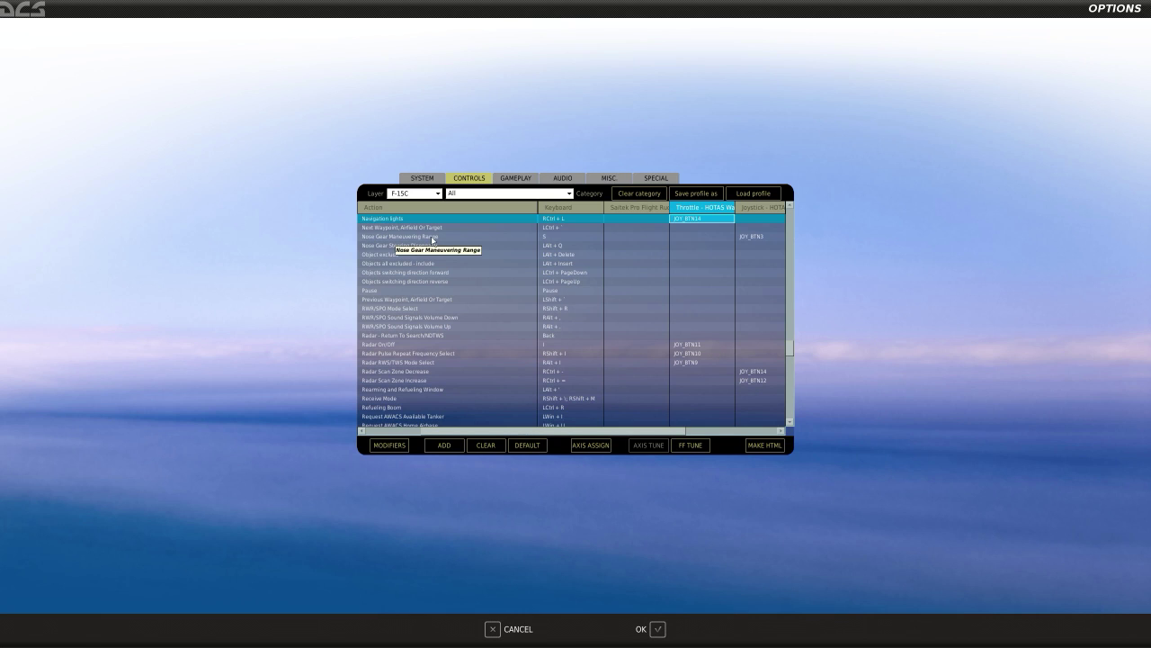
left_click(761, 238)
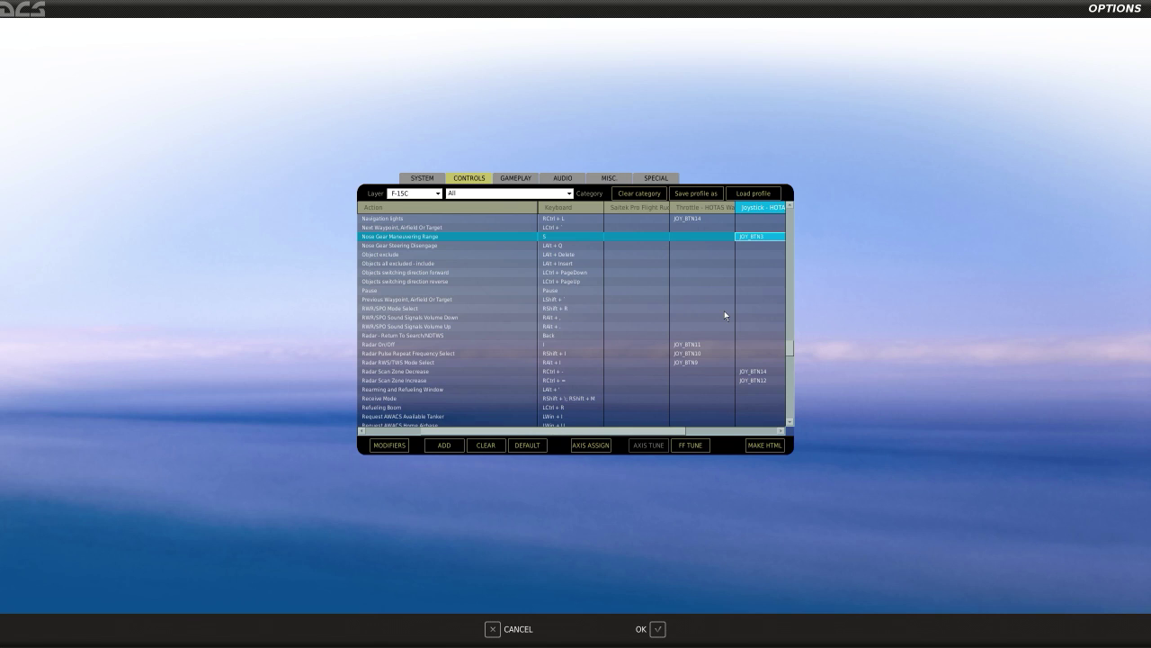
Examine the throttle bindings for Radar On/Off, Radar Pulse Repeat Frequency Select and Radar RWS/TWS Mode Select
scroll(724, 315, "down", 5)
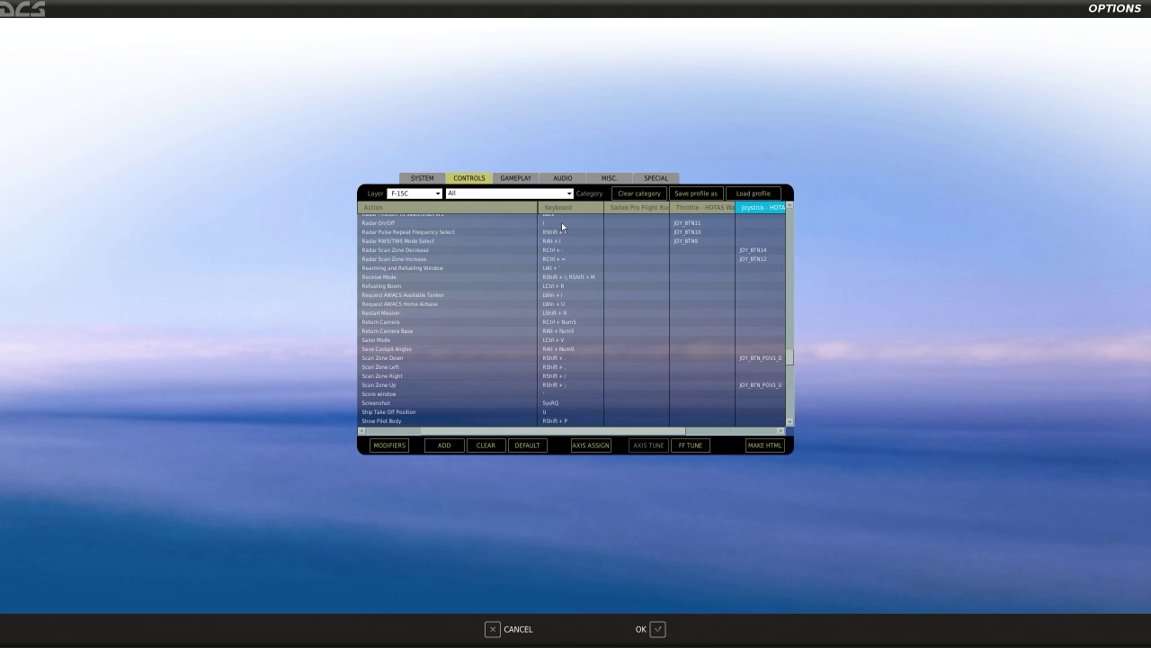
left_click(696, 232)
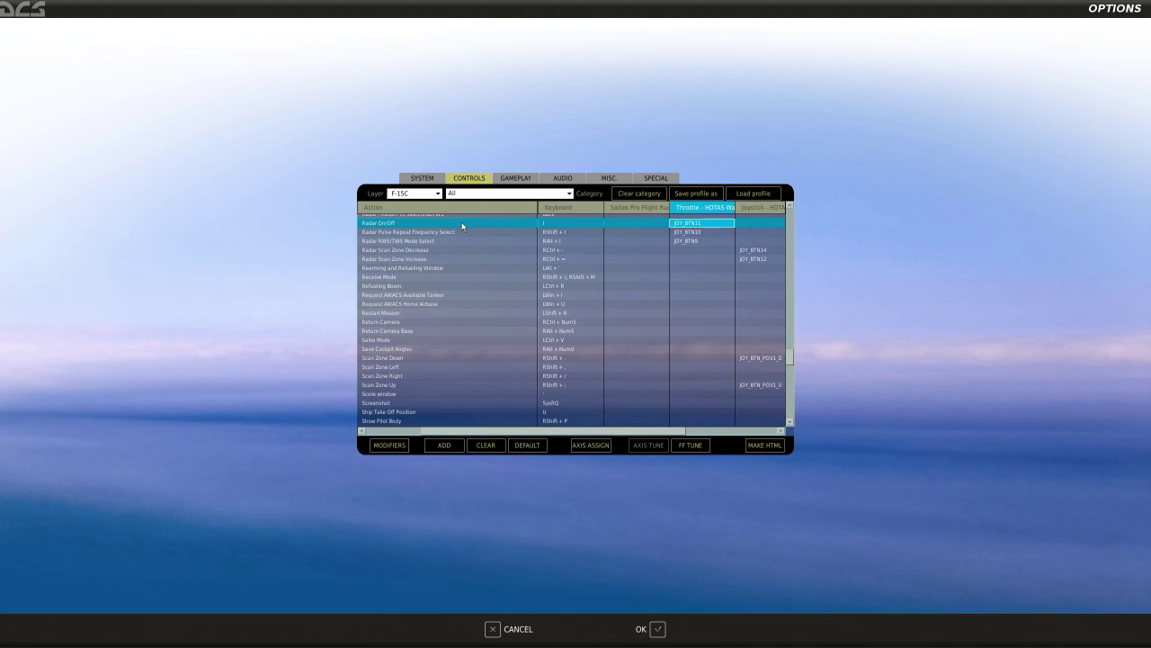
left_click(429, 232)
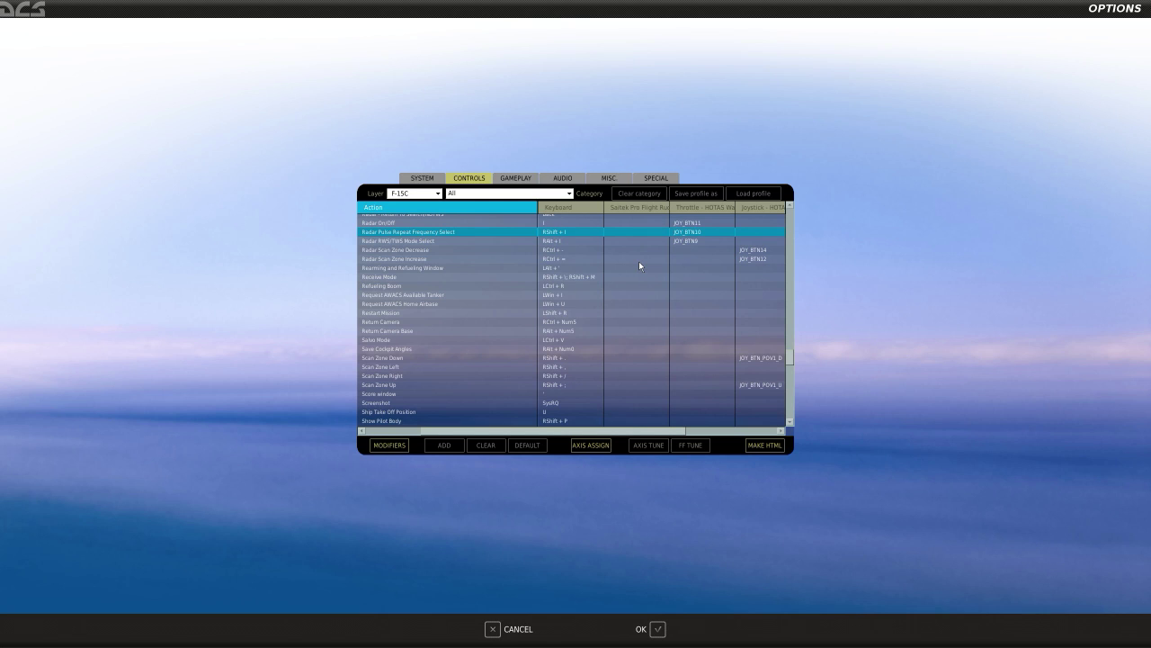
key("Right")
key("Right")
key("Right")
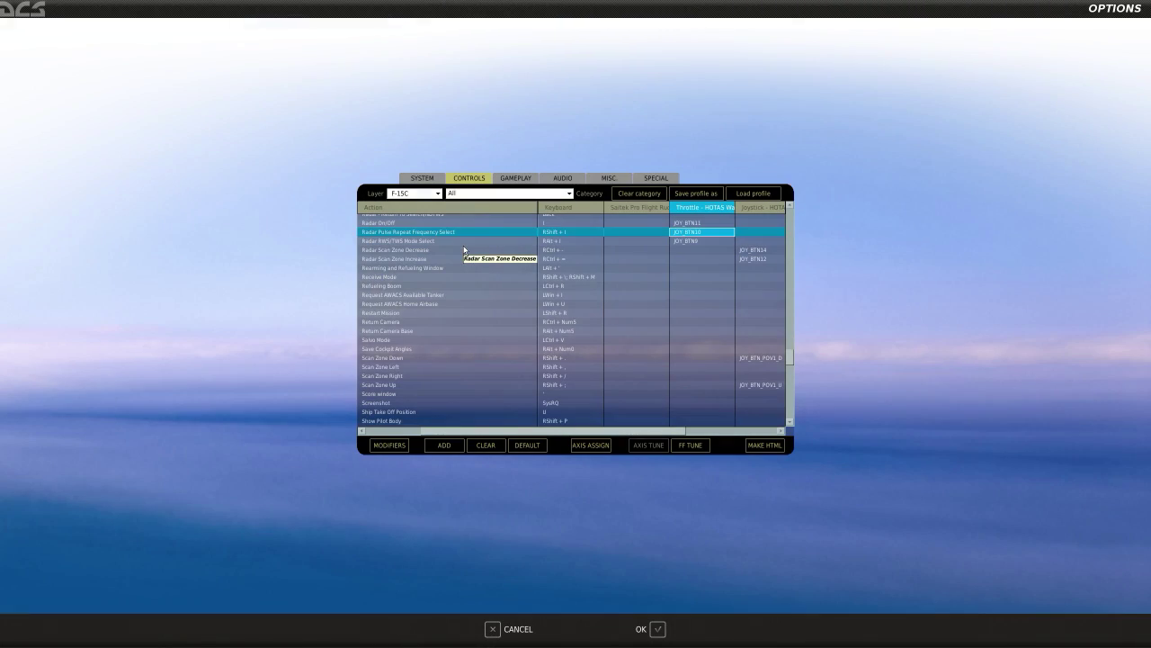
key("Down")
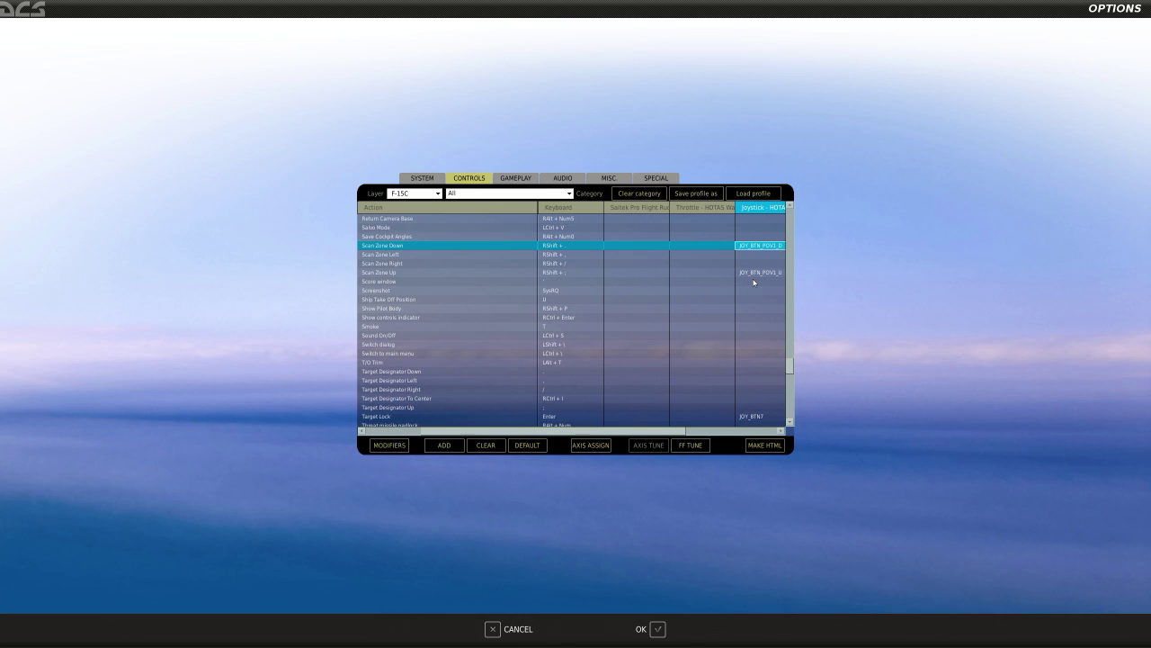
Examine the joystick bindings for the Scan Zone and wing trim actions
left_click(754, 280)
key("Up")
key("Up")
key("Up")
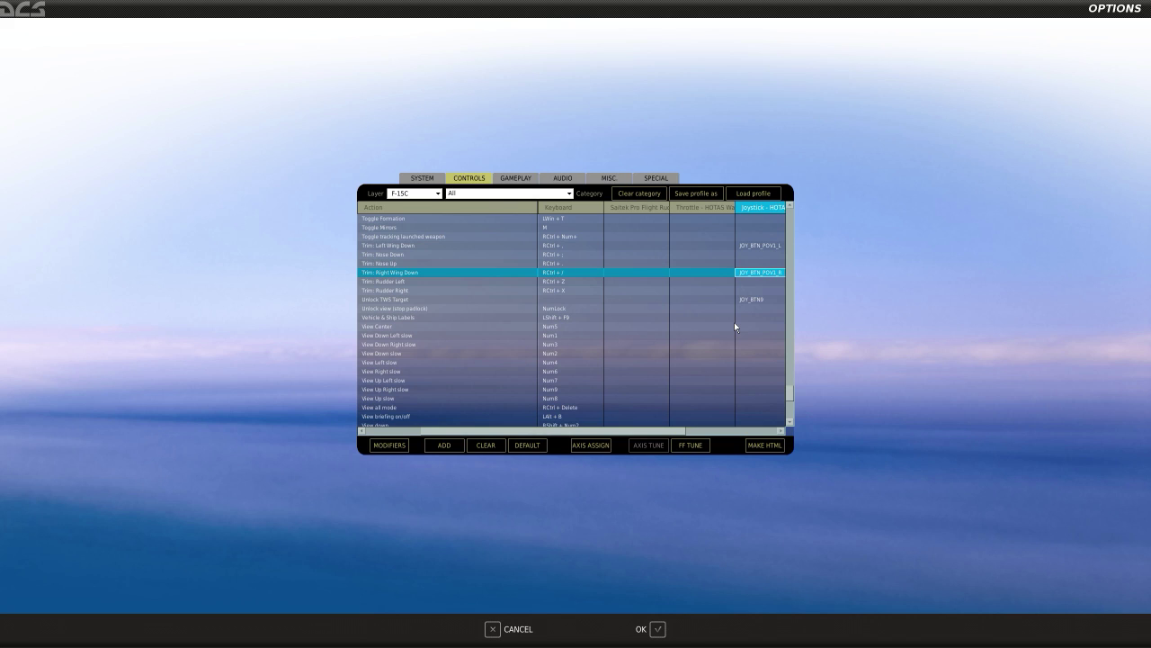
Examine the joystick bindings for Weapon Change, Weapon Fire and Weapon Release
scroll(738, 326, "down", 5)
left_click(755, 330)
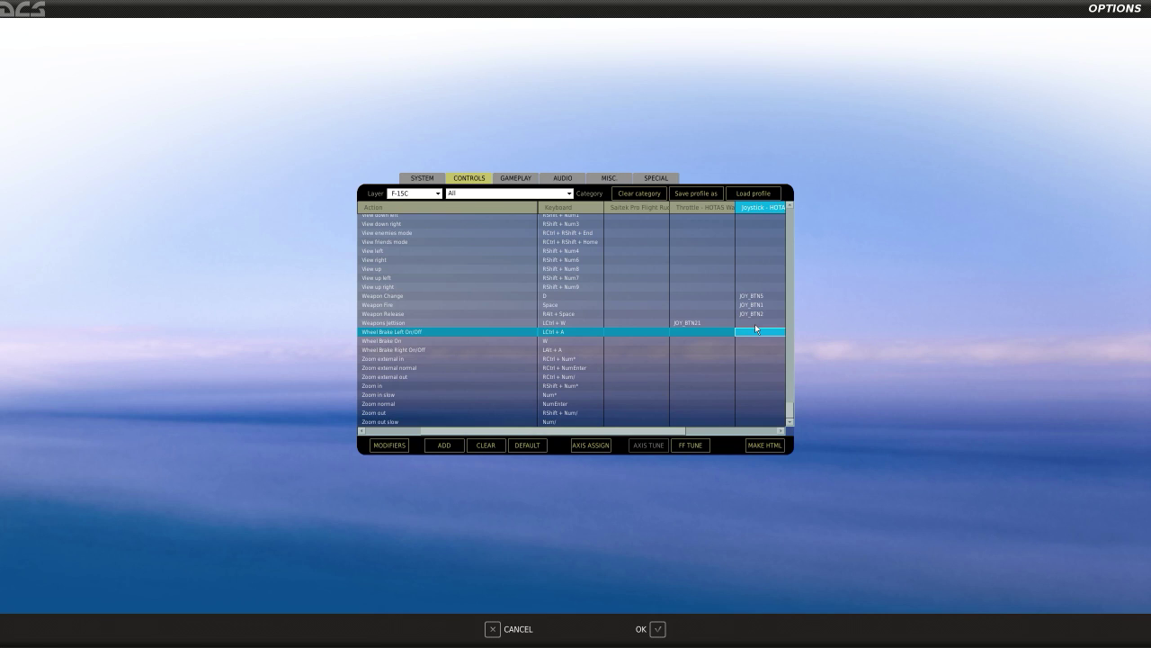
left_click(404, 296)
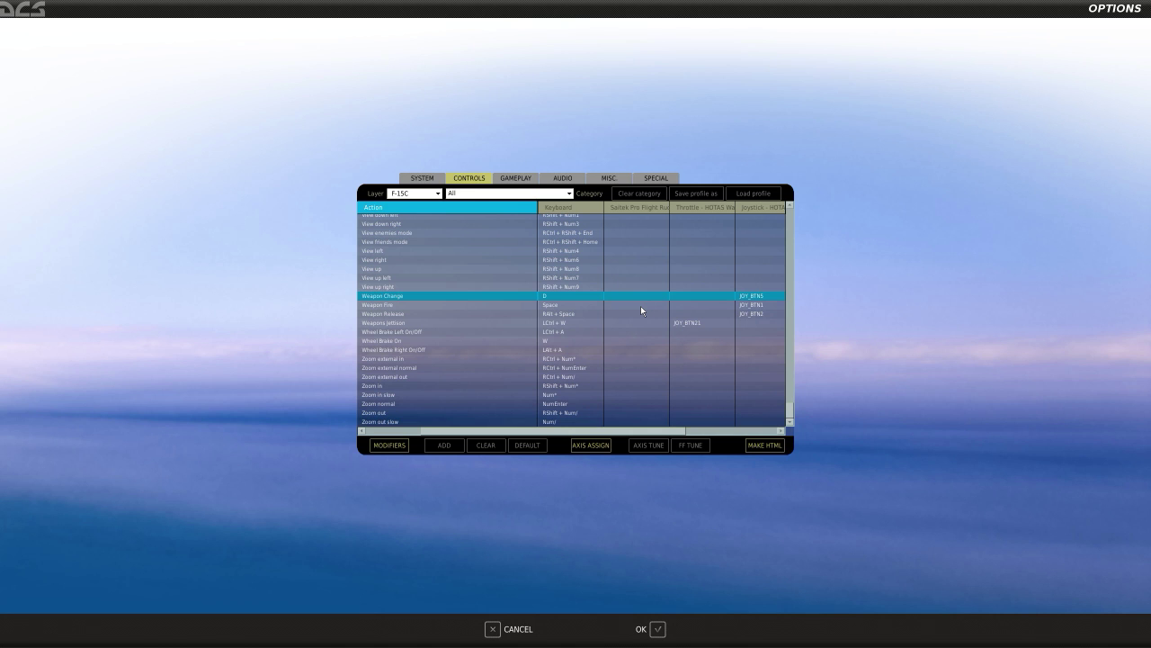
key("Right")
key("Right")
key("Right")
key("Right")
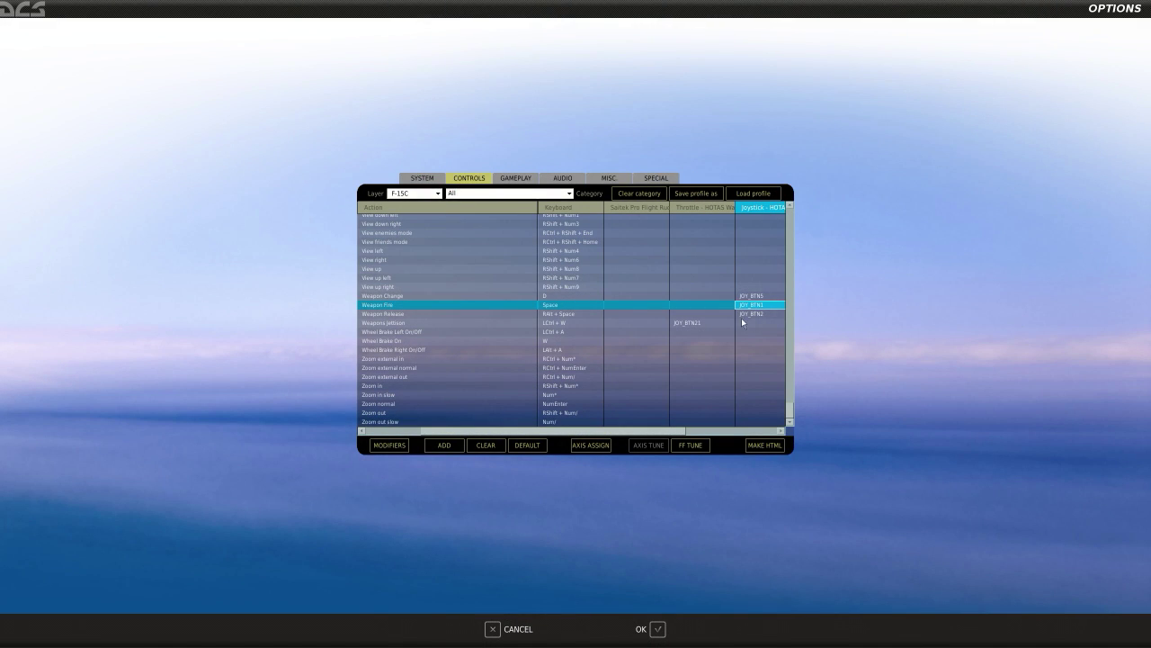
left_click(403, 315)
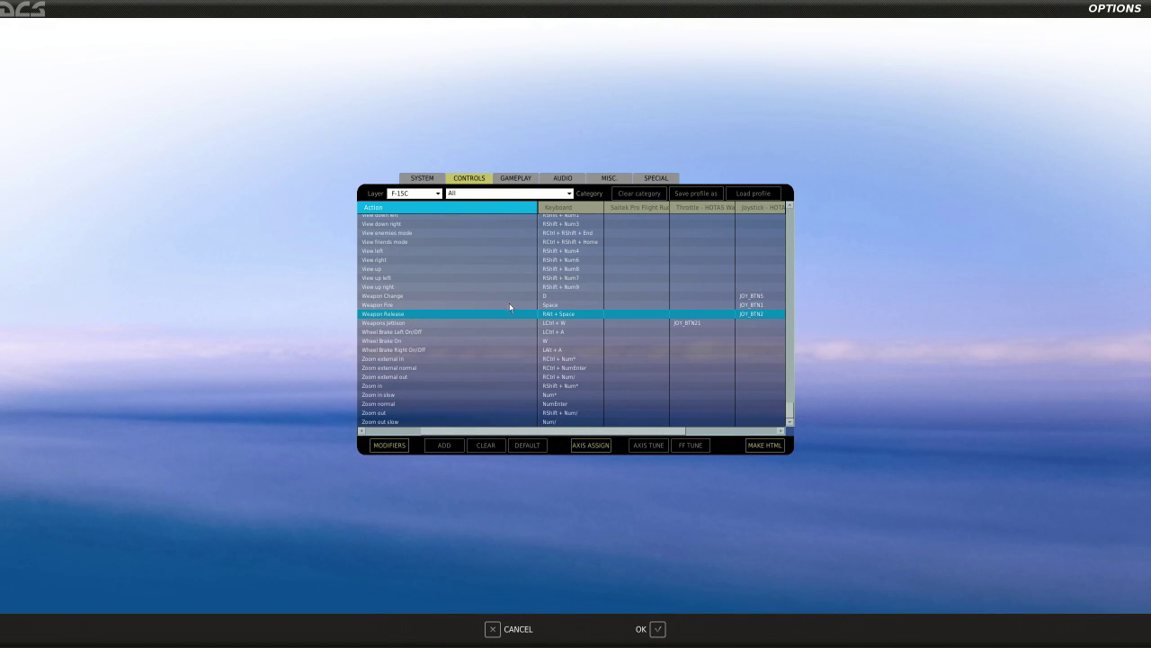
Examine the throttle binding for Weapons Jettison alongside the weapon fire and release bindings
left_click(766, 306)
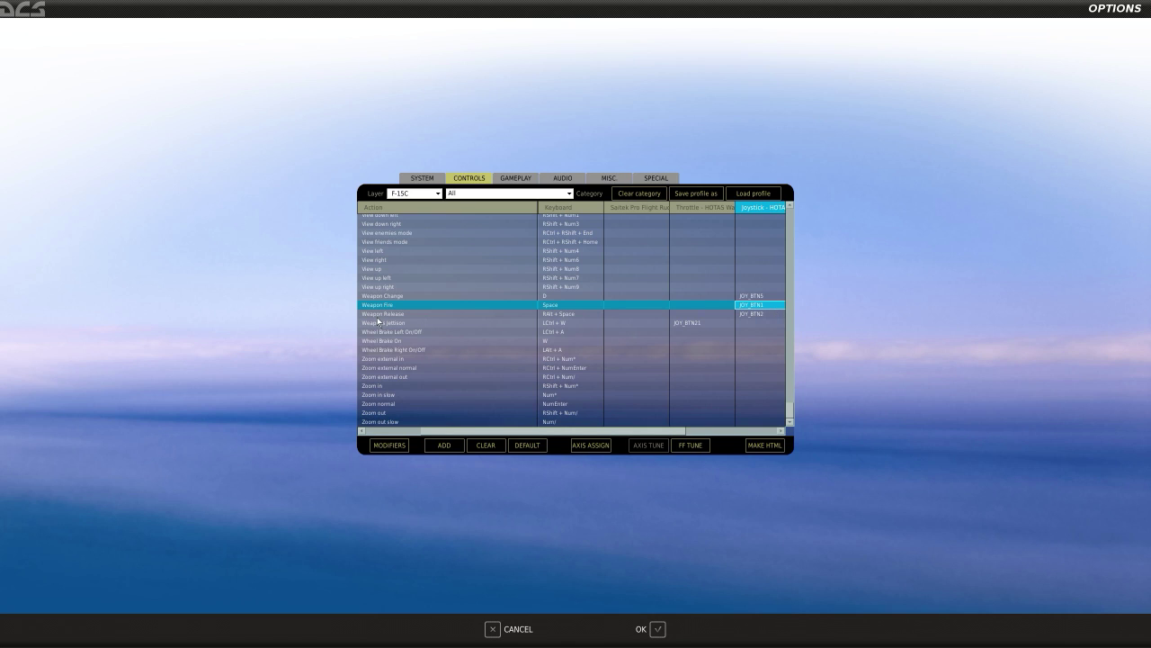
left_click(683, 315)
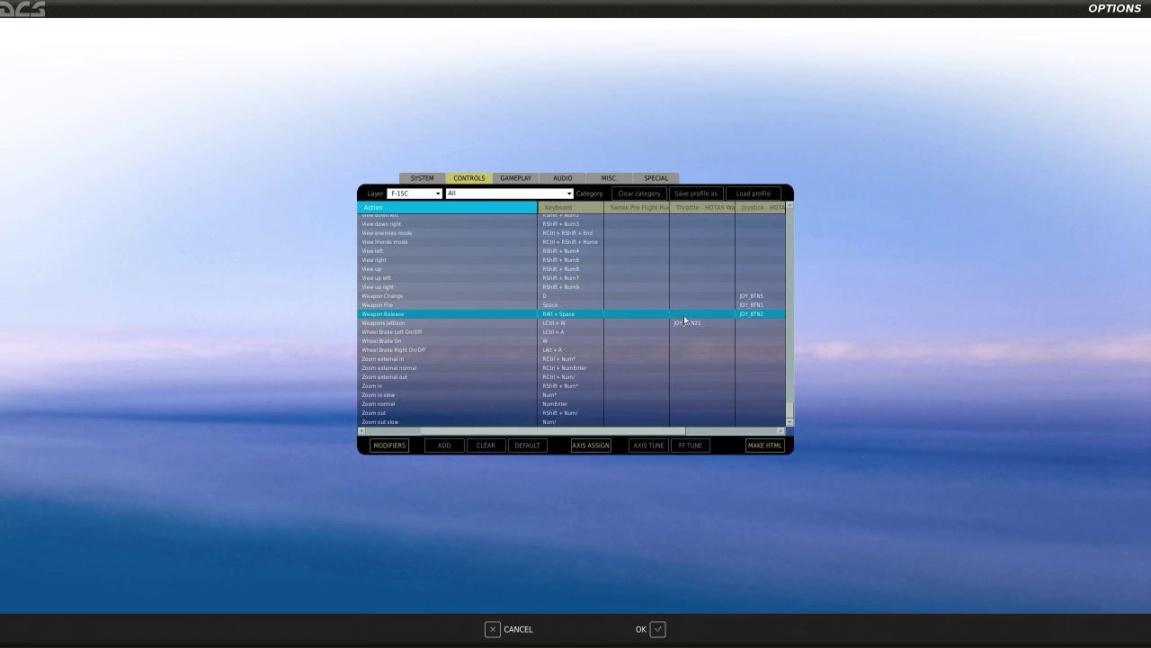
left_click(731, 326)
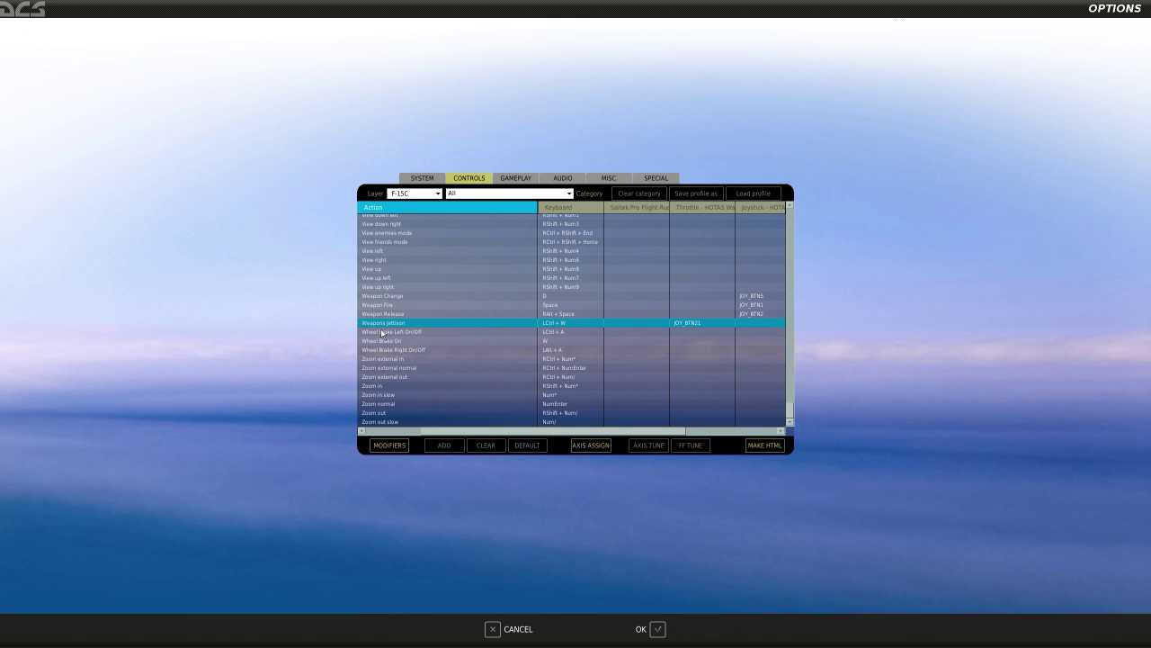
left_click(684, 323)
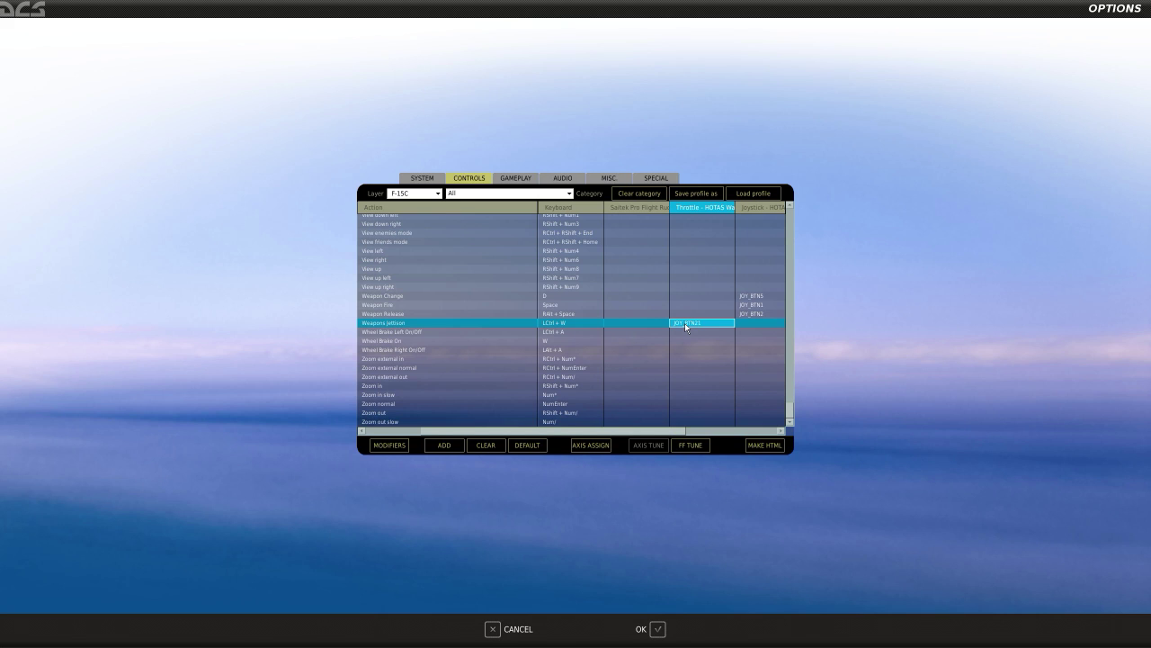
Filter the F-15C control list to the Axis Commands category and display its assigned axes
left_click(632, 210)
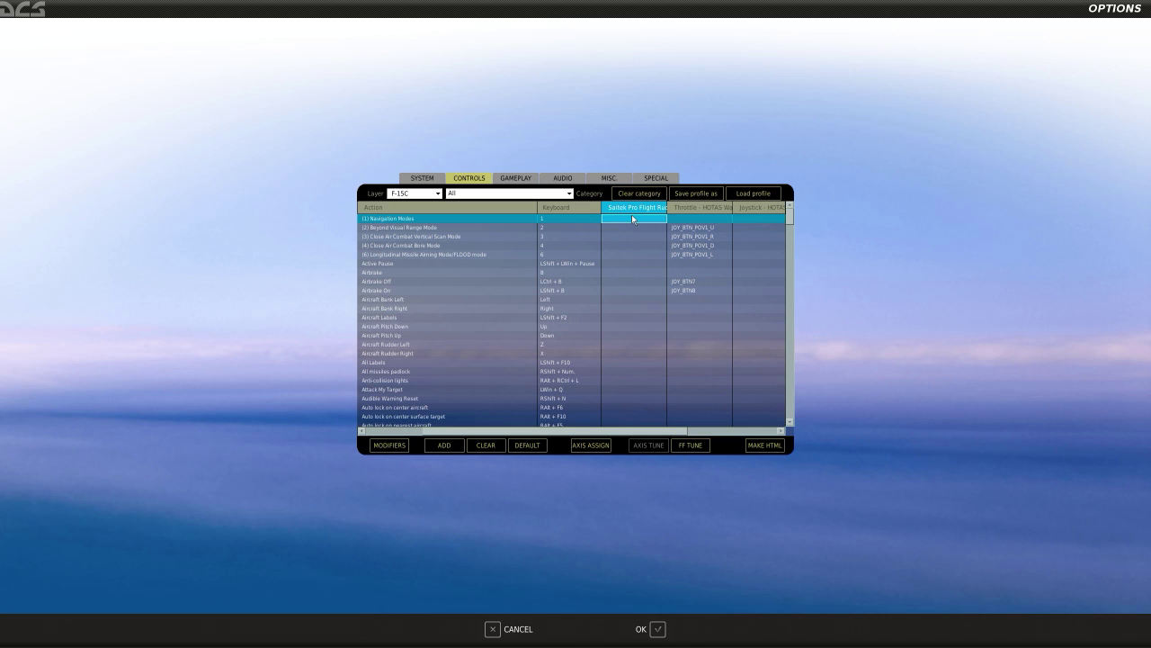
left_click(568, 194)
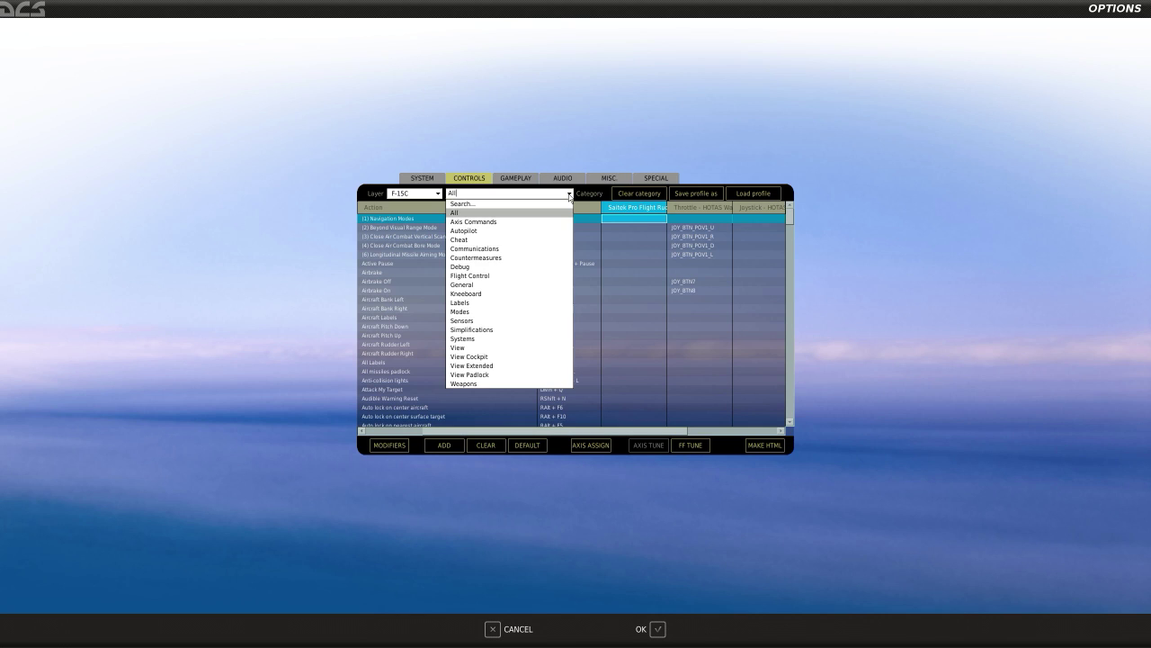
left_click(483, 214)
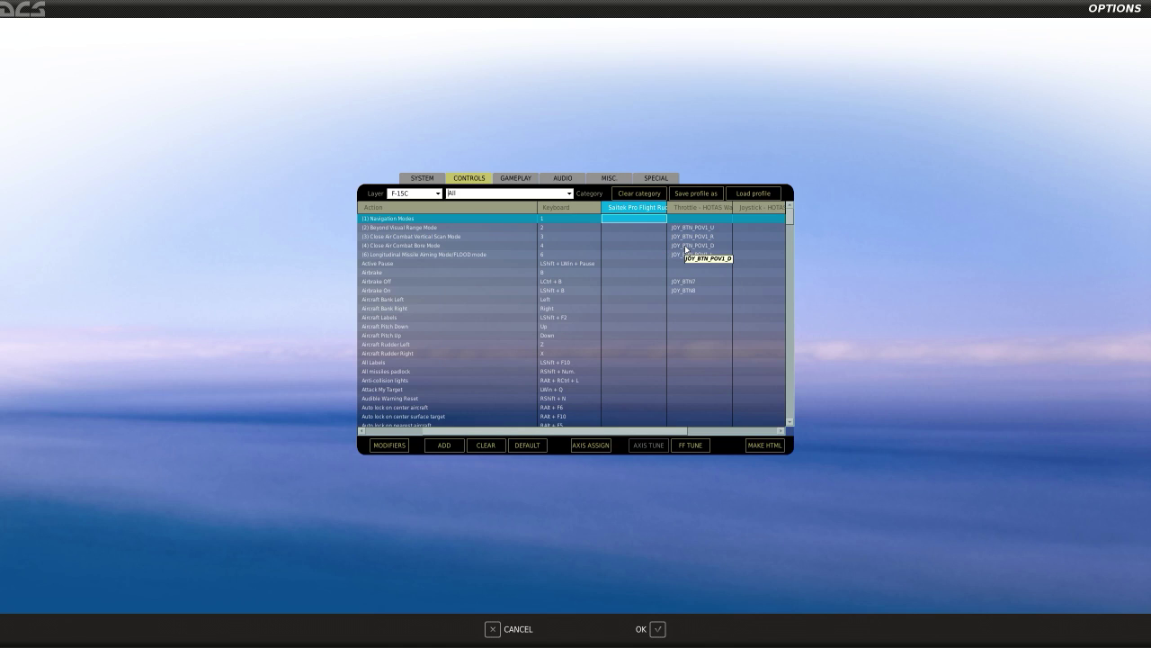
left_click(569, 193)
left_click(517, 223)
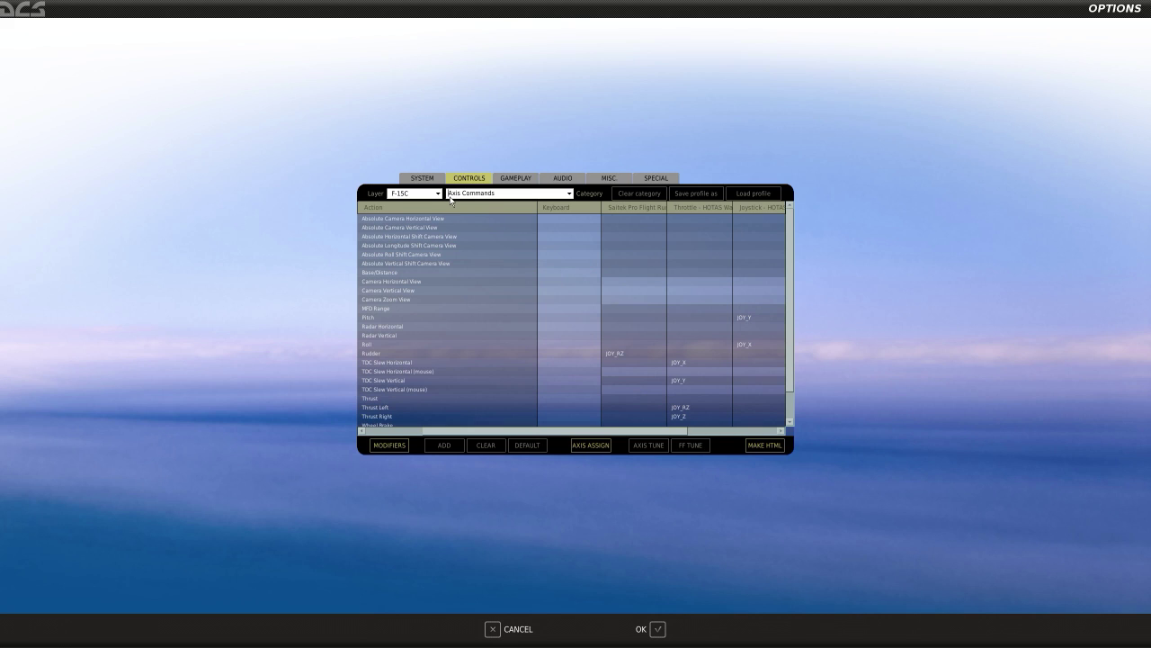
scroll(720, 343, "down", 2)
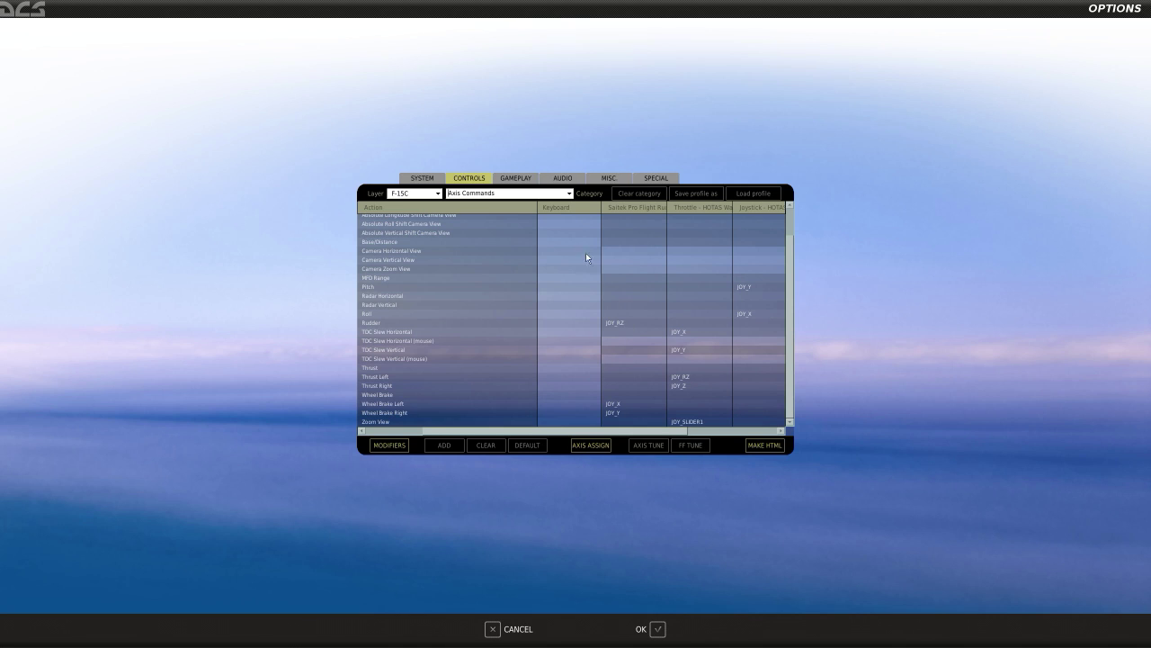
Examine the rudder pedal axis bindings for Rudder, Wheel Brake Left and Wheel Brake Right
left_click(635, 217)
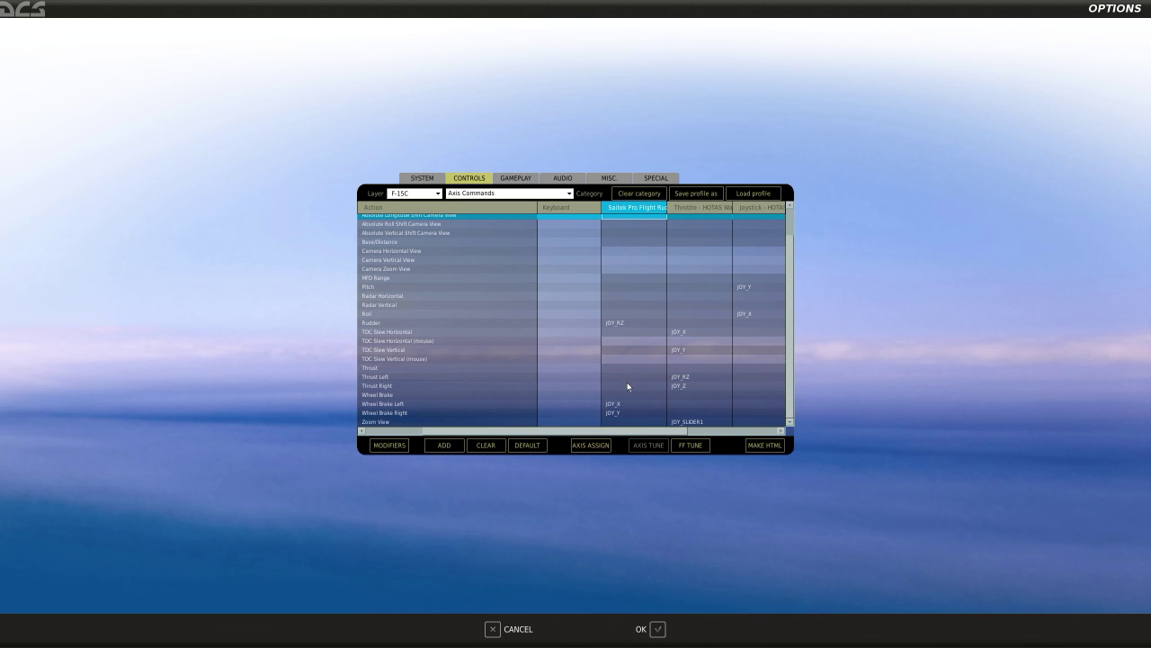
left_click(626, 323)
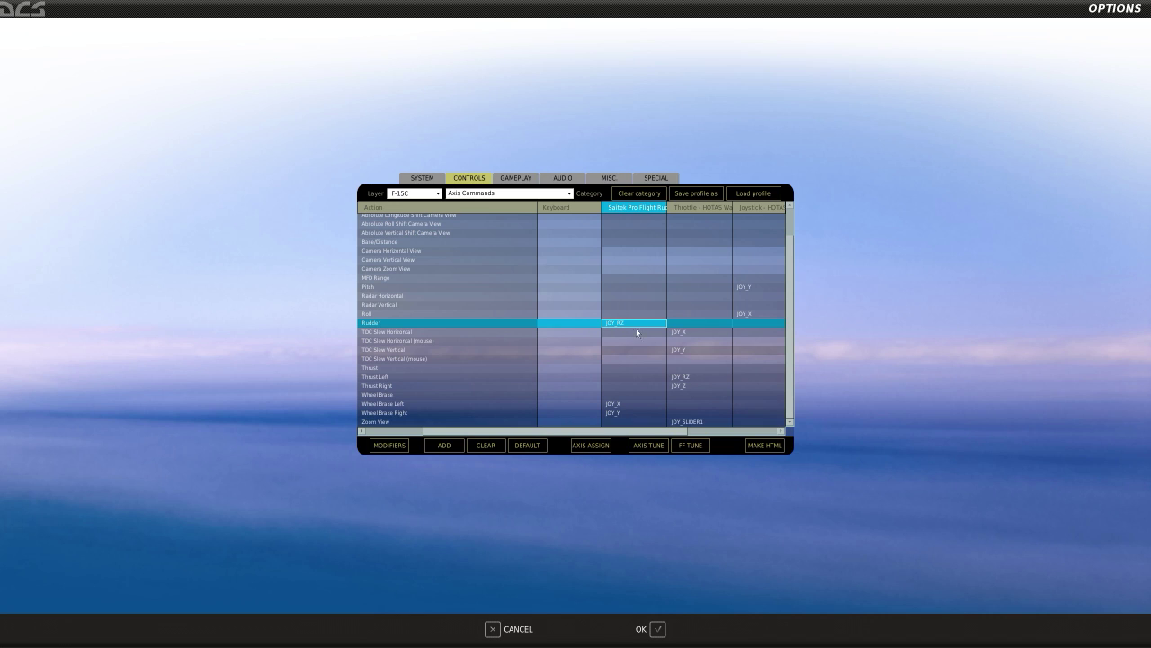
left_click(396, 405)
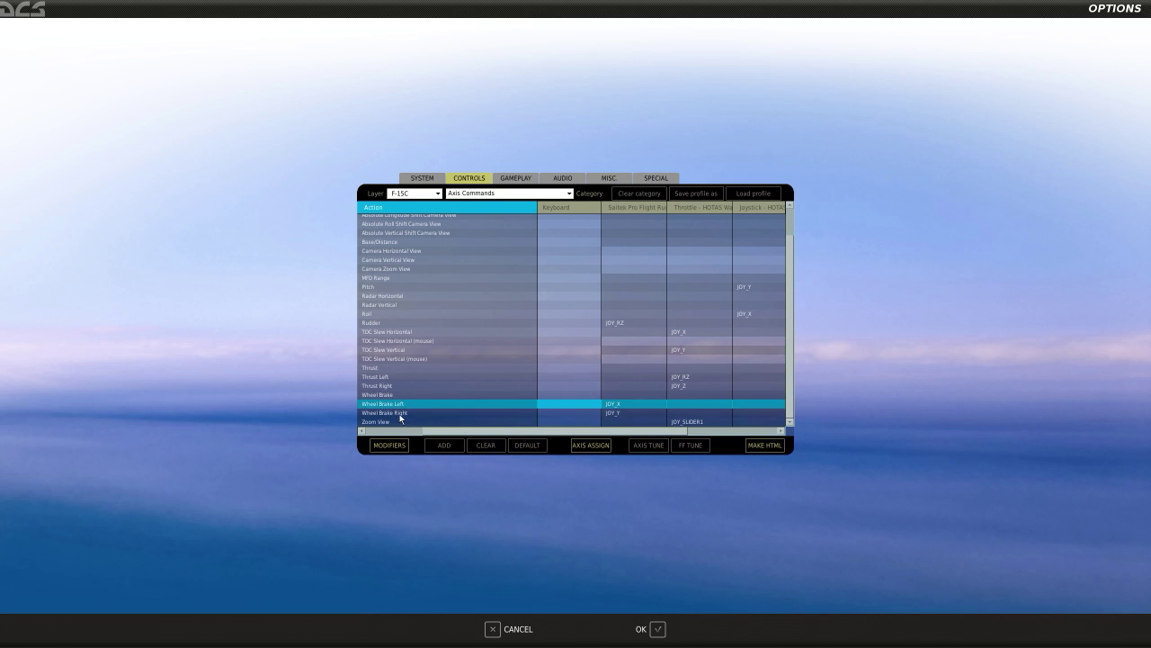
left_click(402, 413)
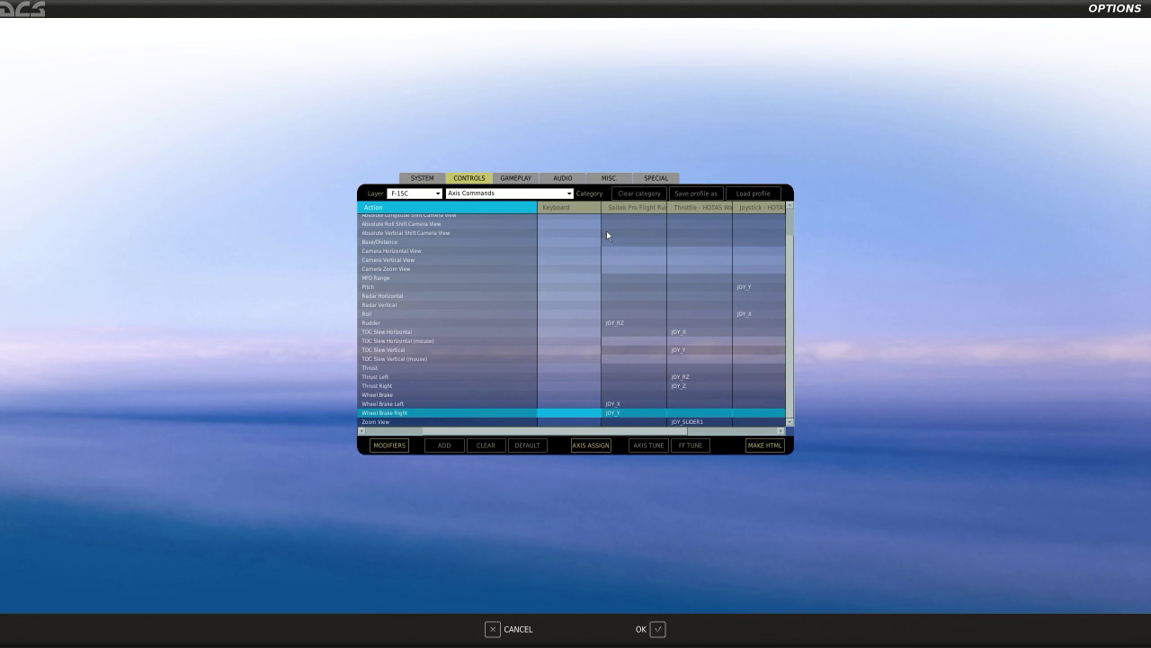
left_click(621, 325)
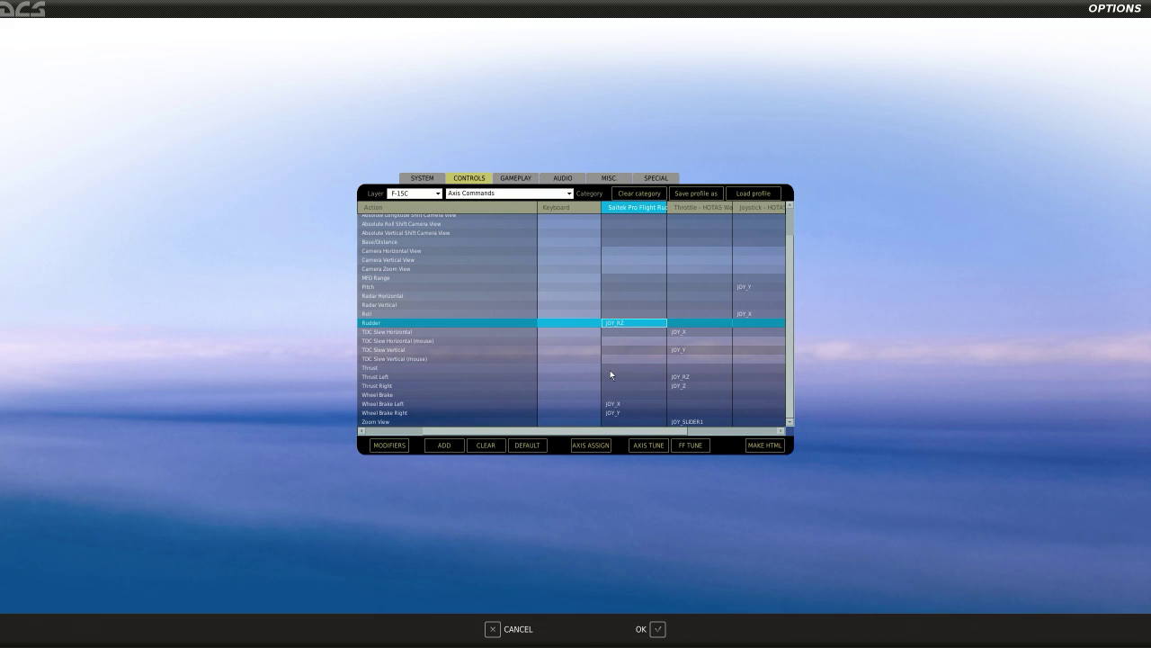
Check the axis tuning of the pedals' Rudder axis, JOY_RZ, including its curvature
left_click(441, 447)
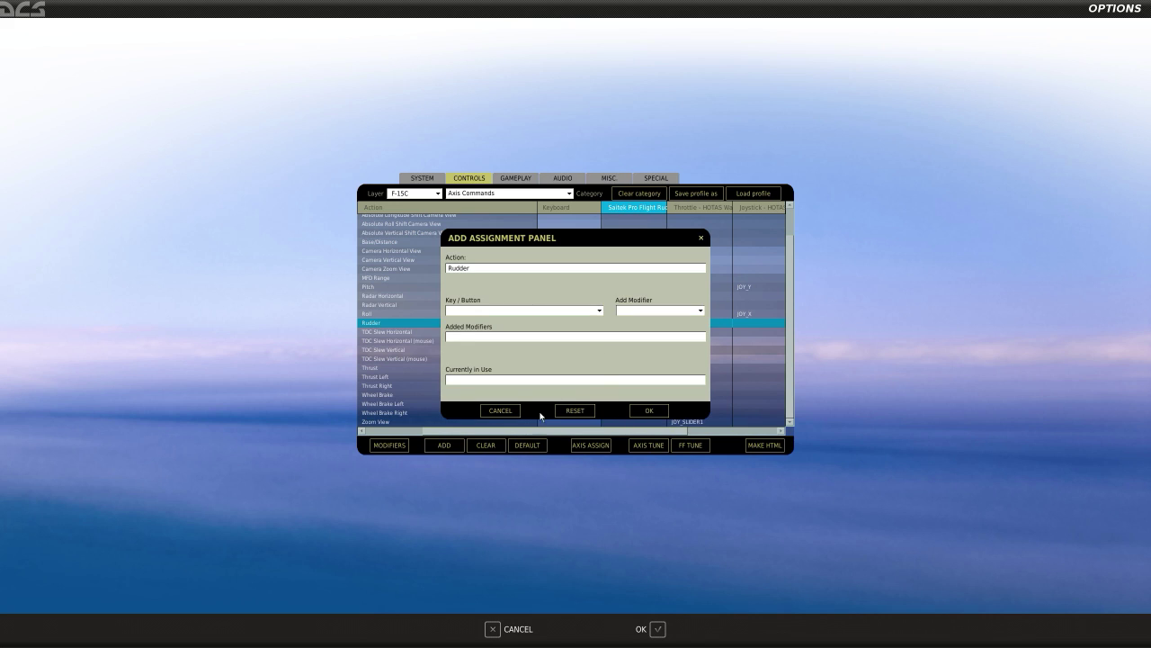
left_click(502, 411)
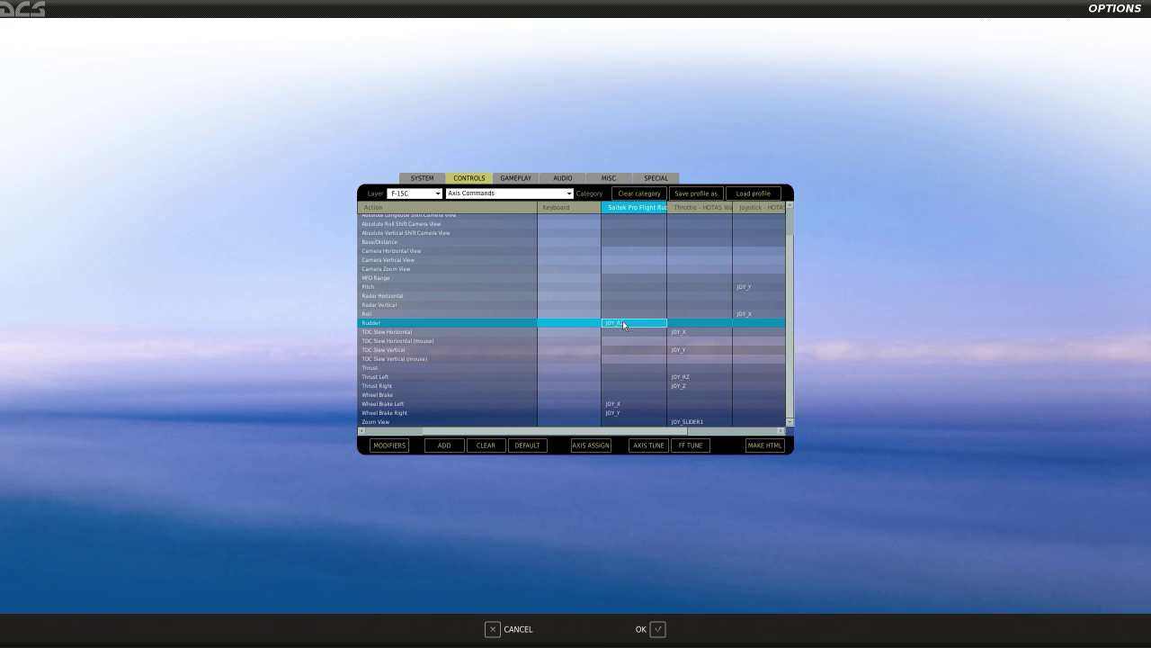
left_click(649, 444)
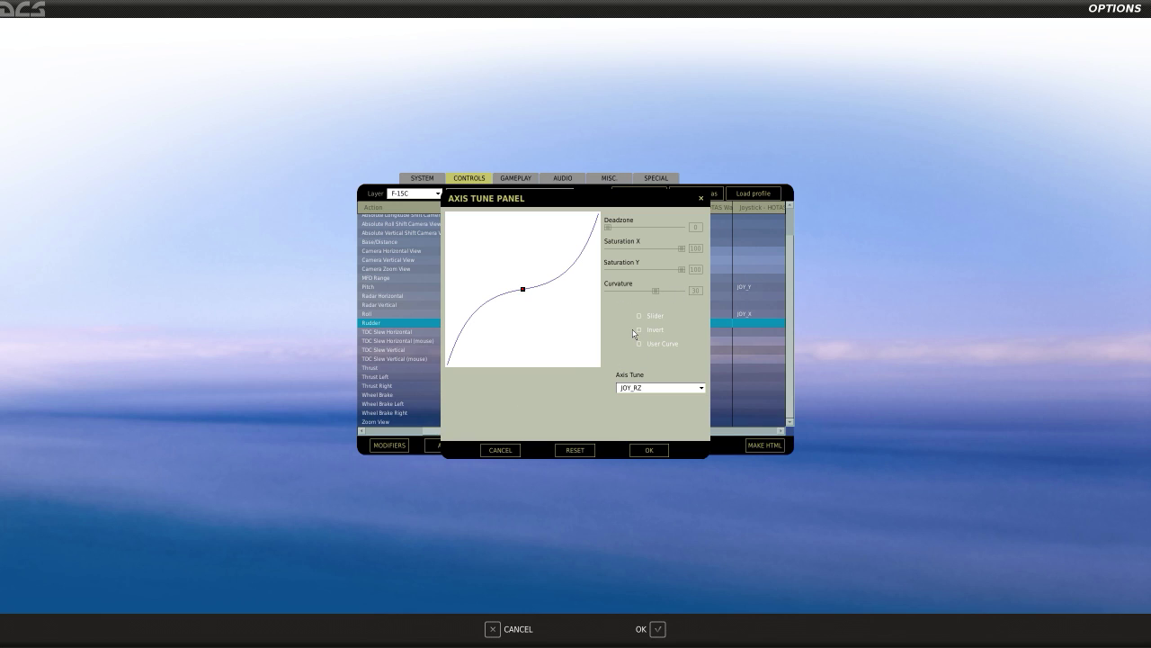
mouse_move(656, 293)
left_mouse_down()
mouse_move(640, 290)
mouse_move(656, 292)
left_mouse_up()
left_click(648, 450)
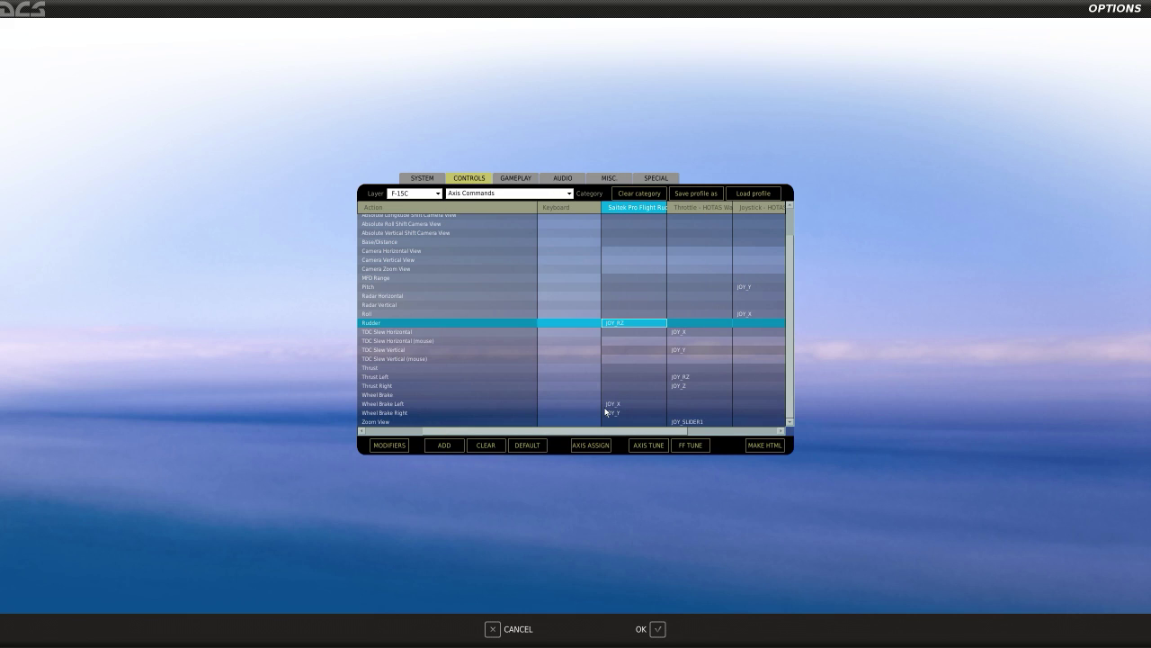
Check the axis tuning and Invert option of the pedals' Wheel Brake Left and Wheel Brake Right axes
left_click(601, 405)
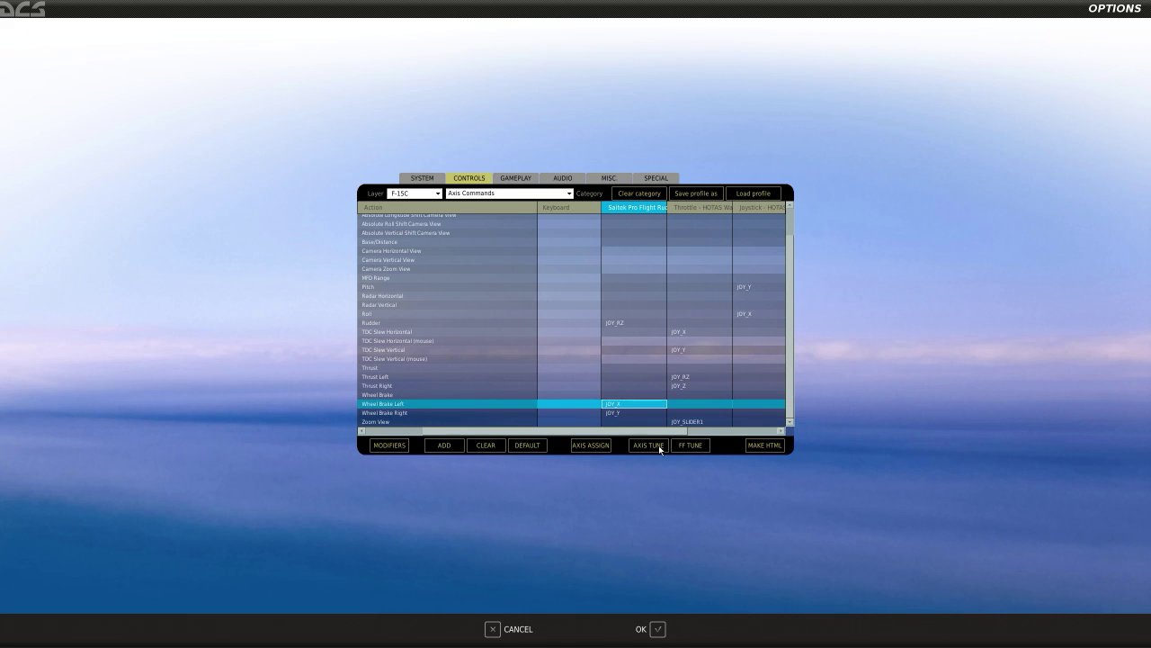
left_click(656, 447)
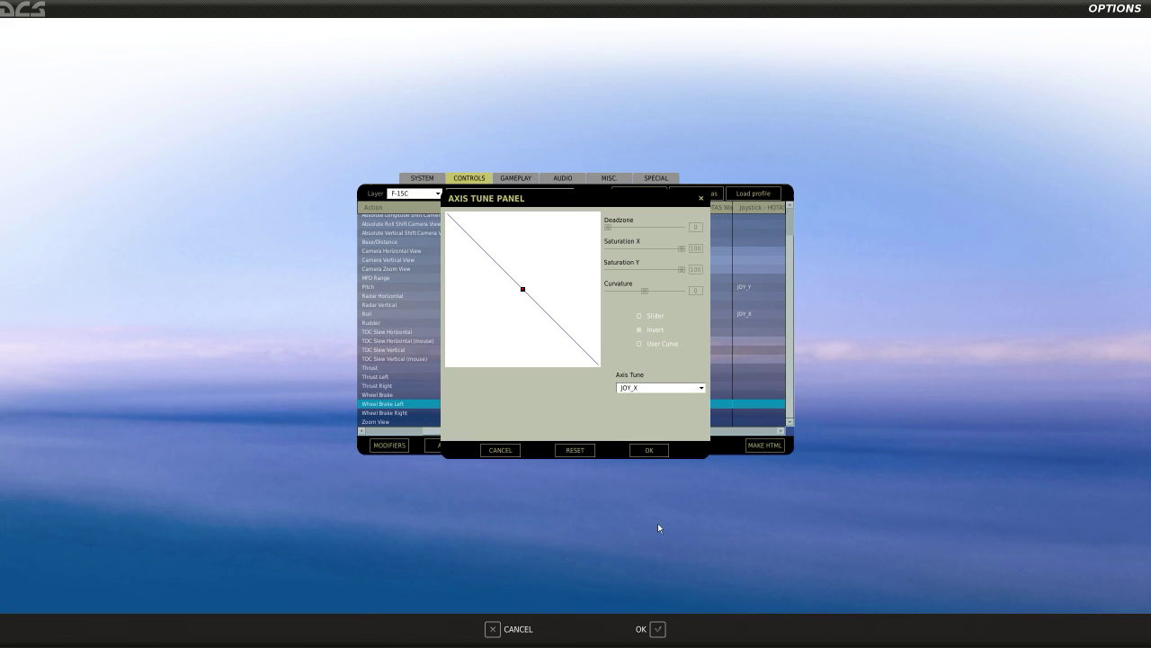
left_click(639, 330)
left_click(701, 198)
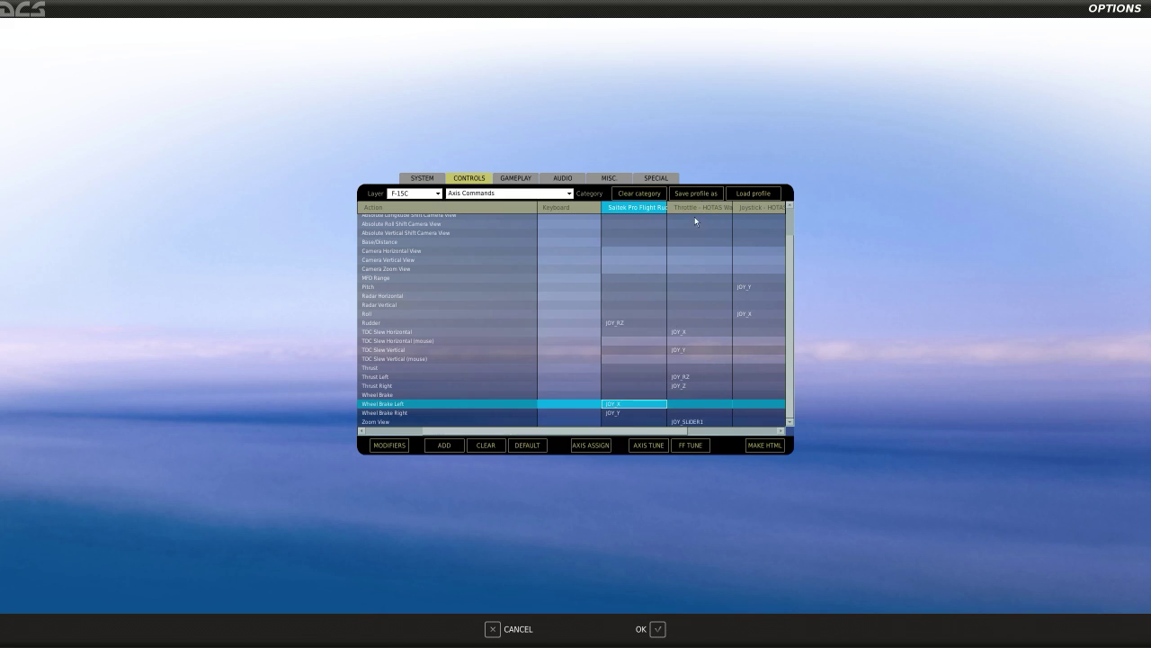
left_click(615, 413)
left_click(647, 444)
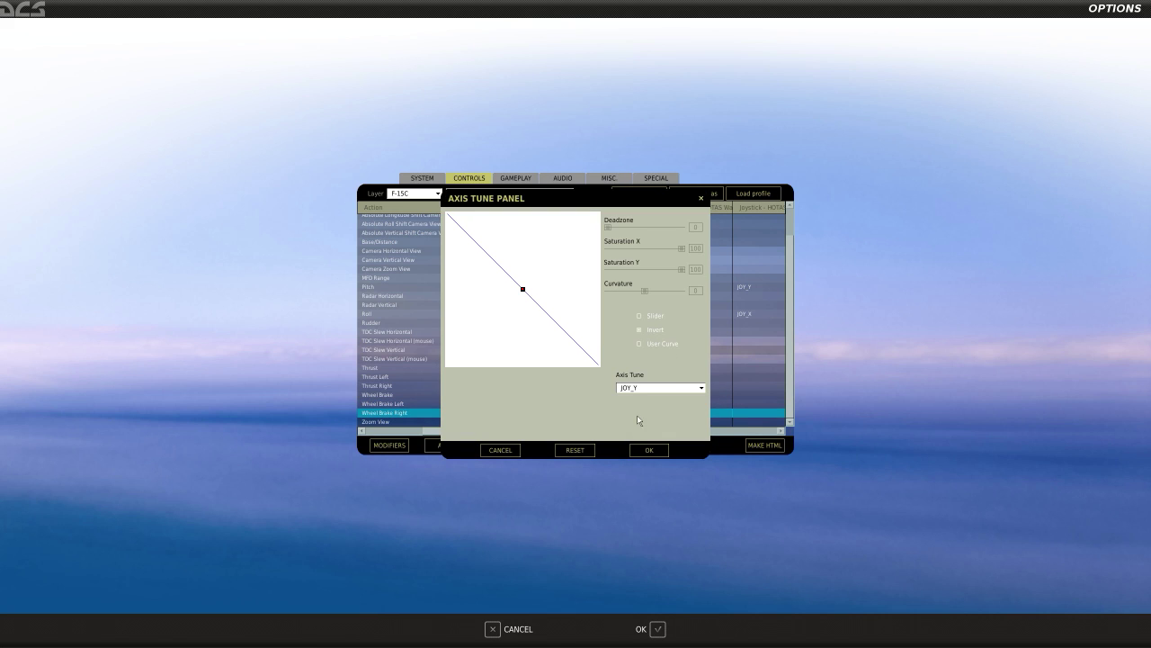
key("Escape")
Examine the throttle axis bindings for Thrust, Thrust Left and Thrust Right
left_click(673, 314)
left_click(690, 296)
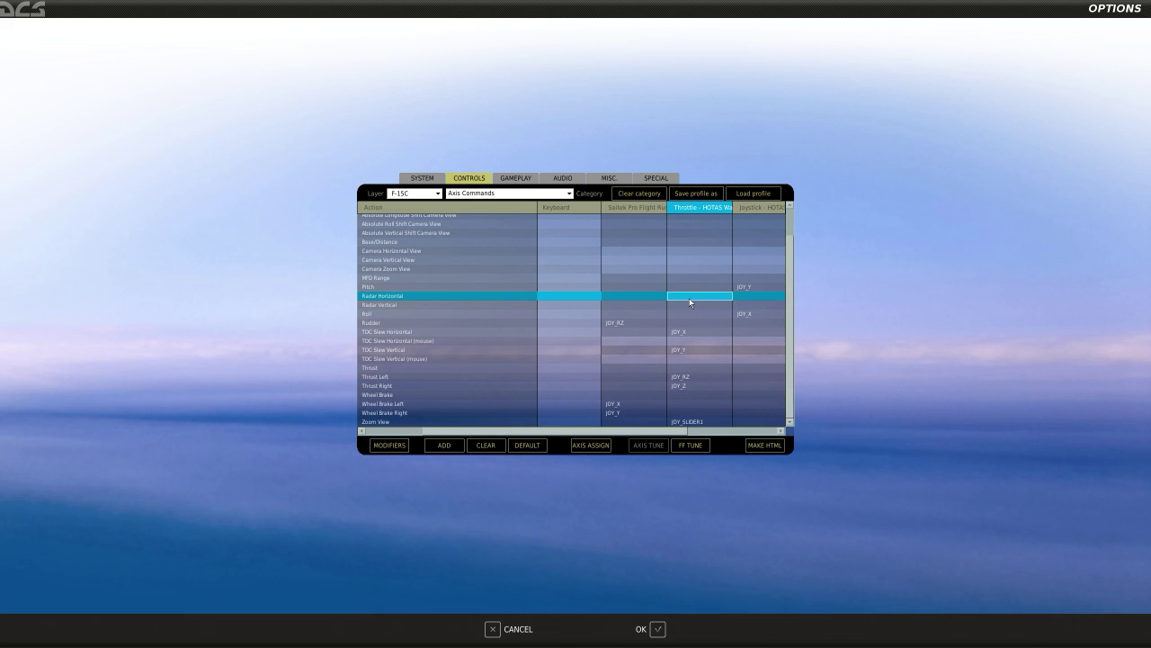
left_click(384, 360)
left_click(387, 368)
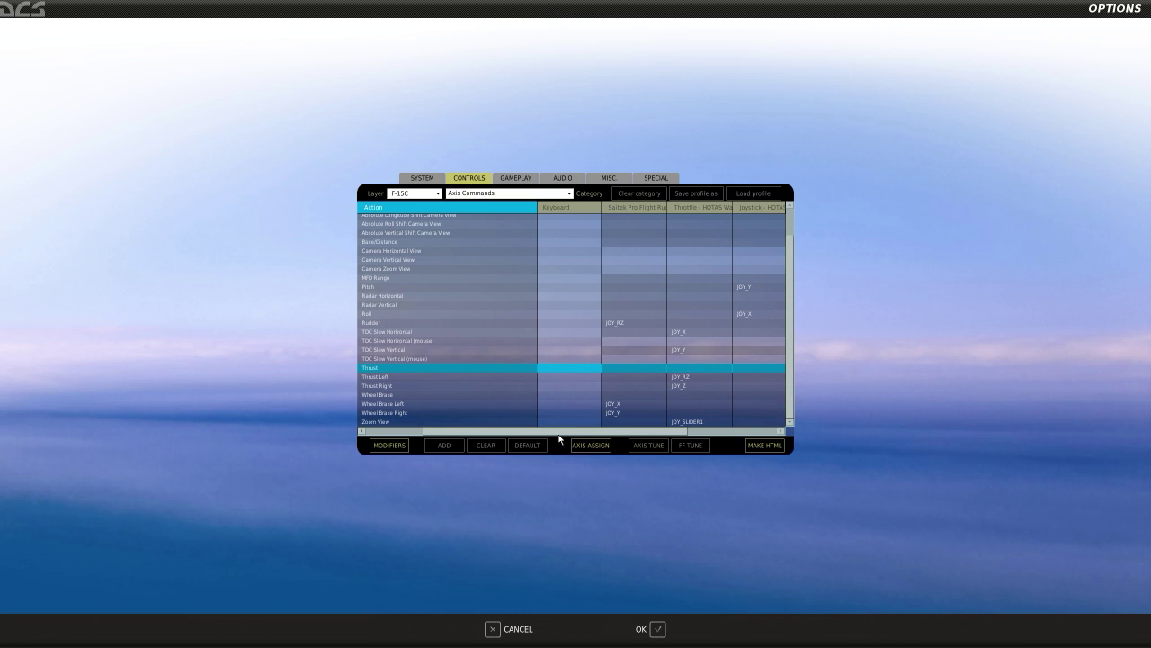
left_click(385, 379)
left_click(681, 384)
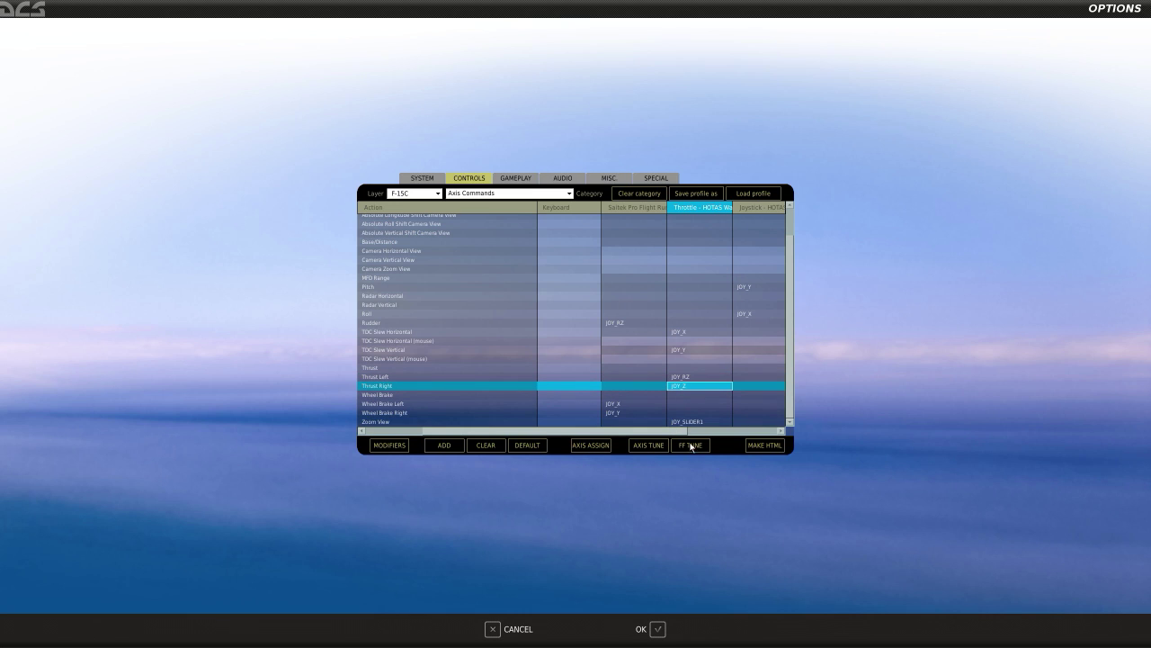
Examine the throttle axis bindings for TDC Slew Horizontal and TDC Slew Vertical
left_click(685, 332)
left_click(688, 348)
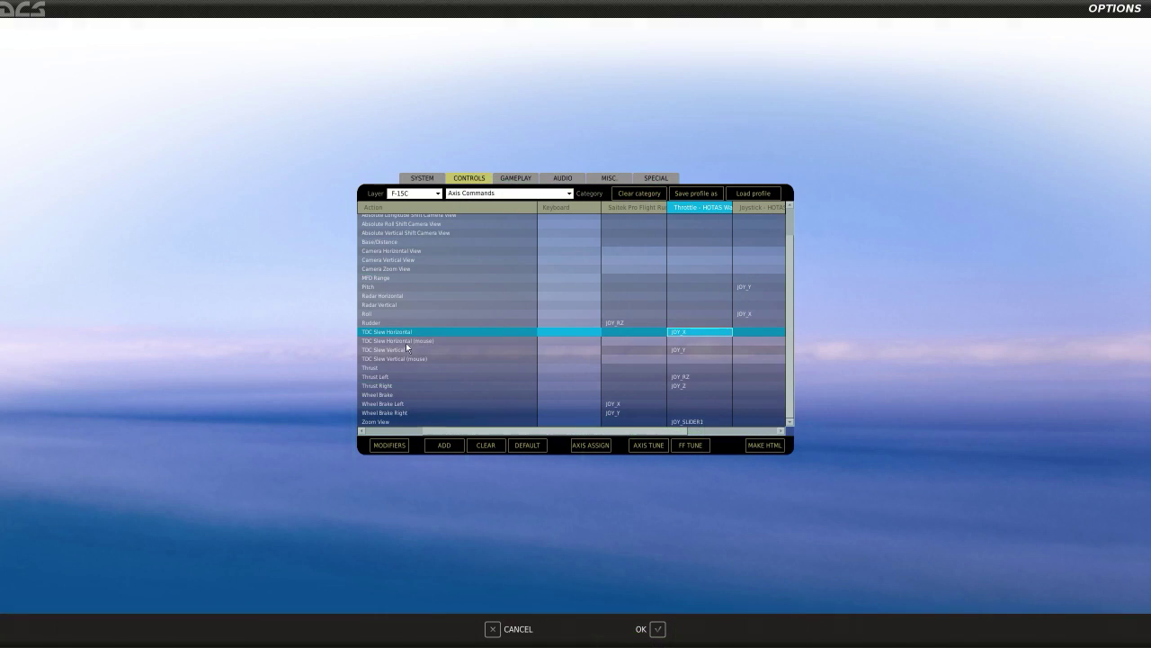
left_click(668, 350)
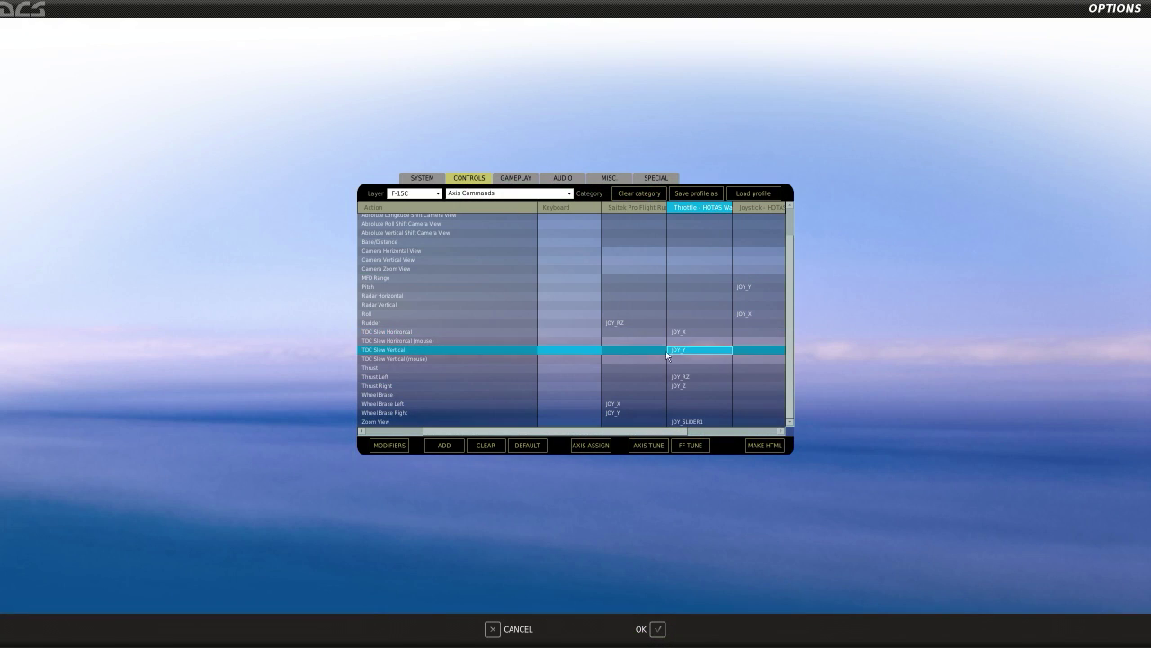
left_click(682, 333)
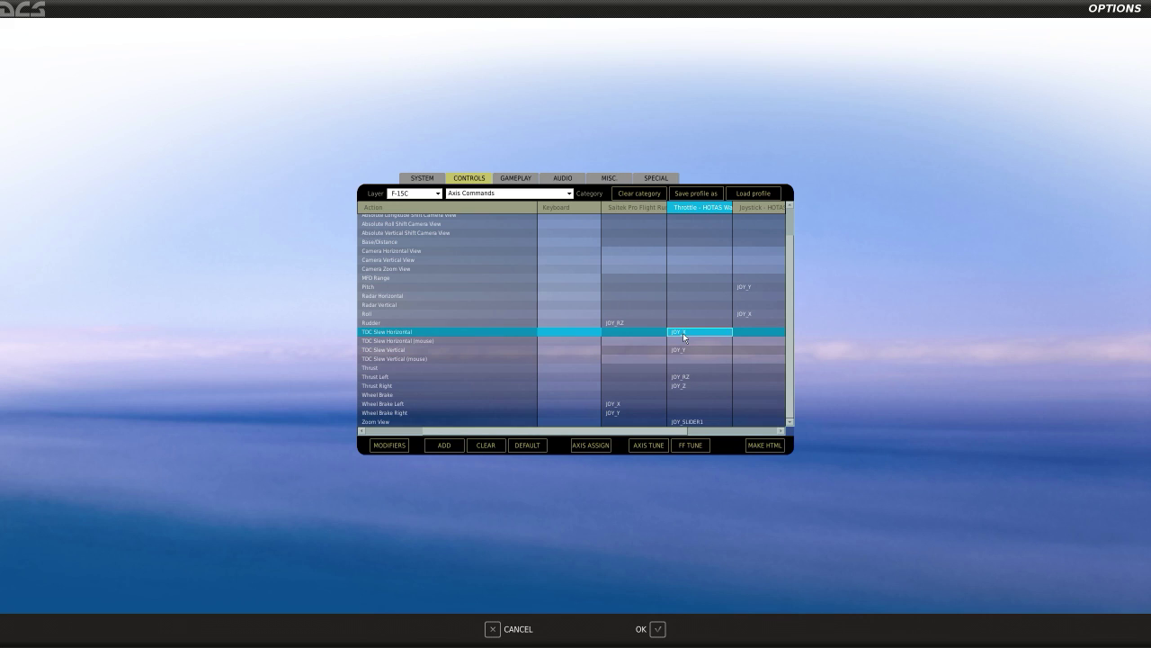
left_click(693, 353)
Check the saturation and curvature tuning of the throttle's TDC Slew Horizontal and TDC Slew Vertical axes
left_click(685, 332)
left_click(647, 445)
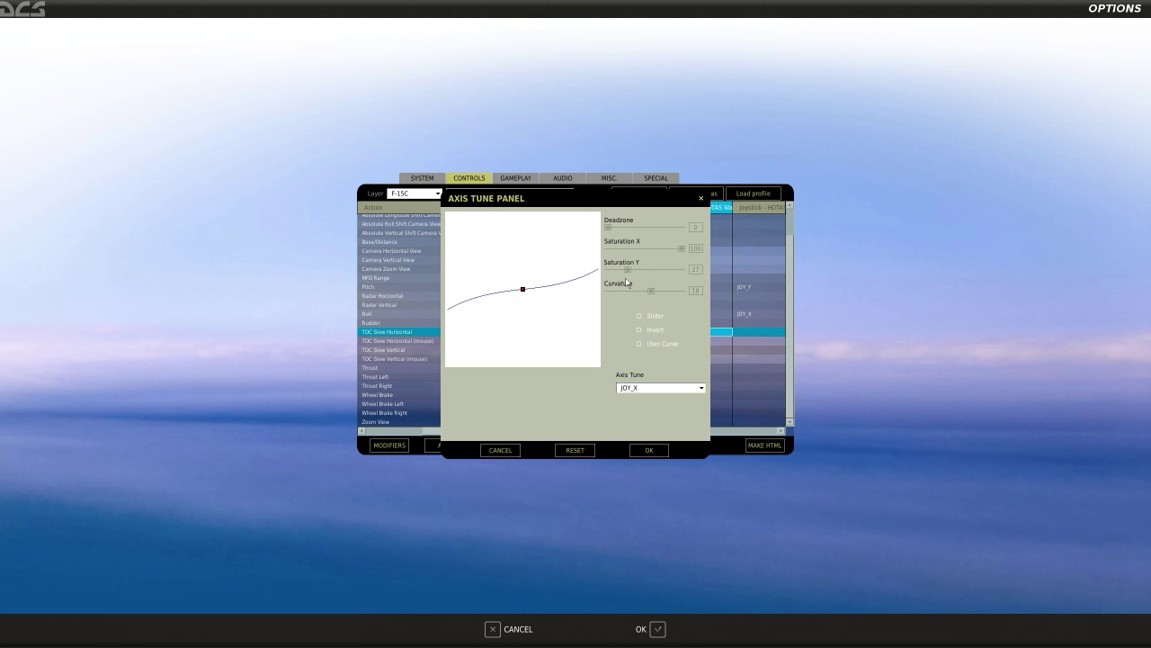
left_click(701, 198)
left_click(690, 343)
left_click(690, 349)
left_click(646, 443)
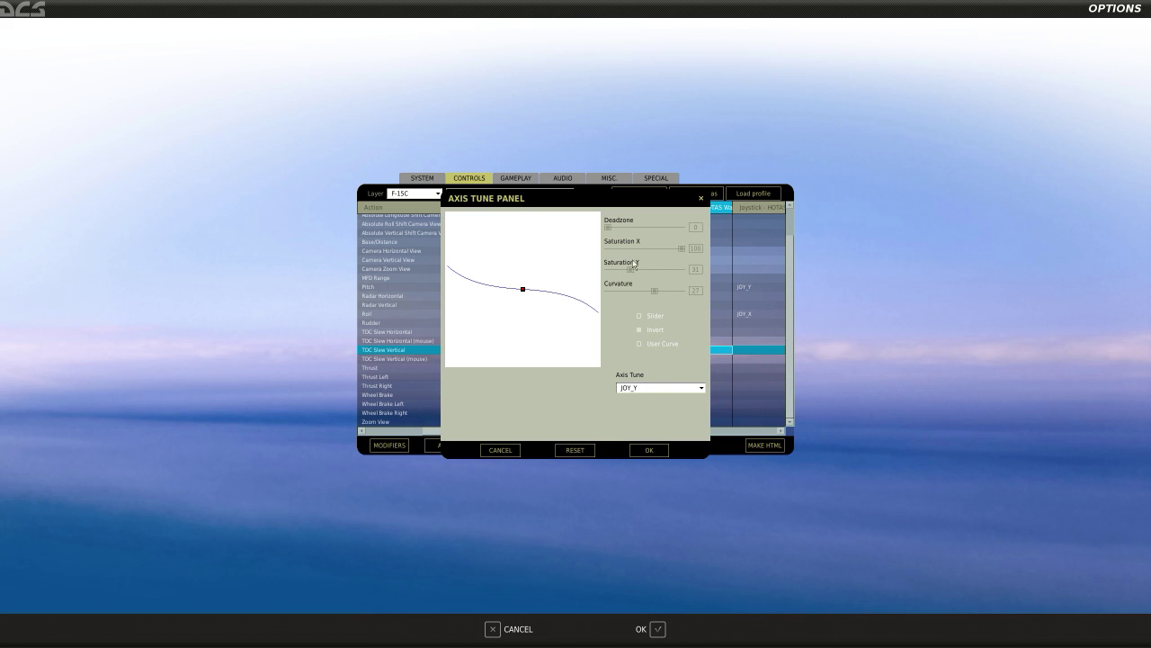
key("Escape")
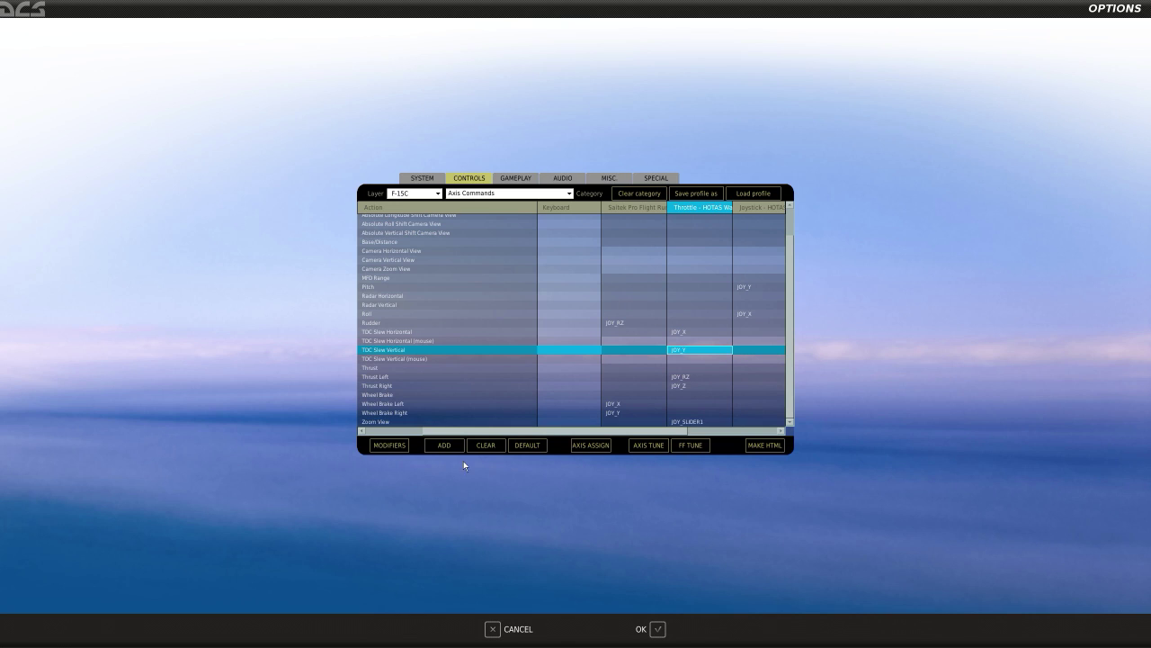
Check the axis tuning of the throttle's Zoom View axis, trying a curvature of 0 and returning it to -21
left_click(379, 423)
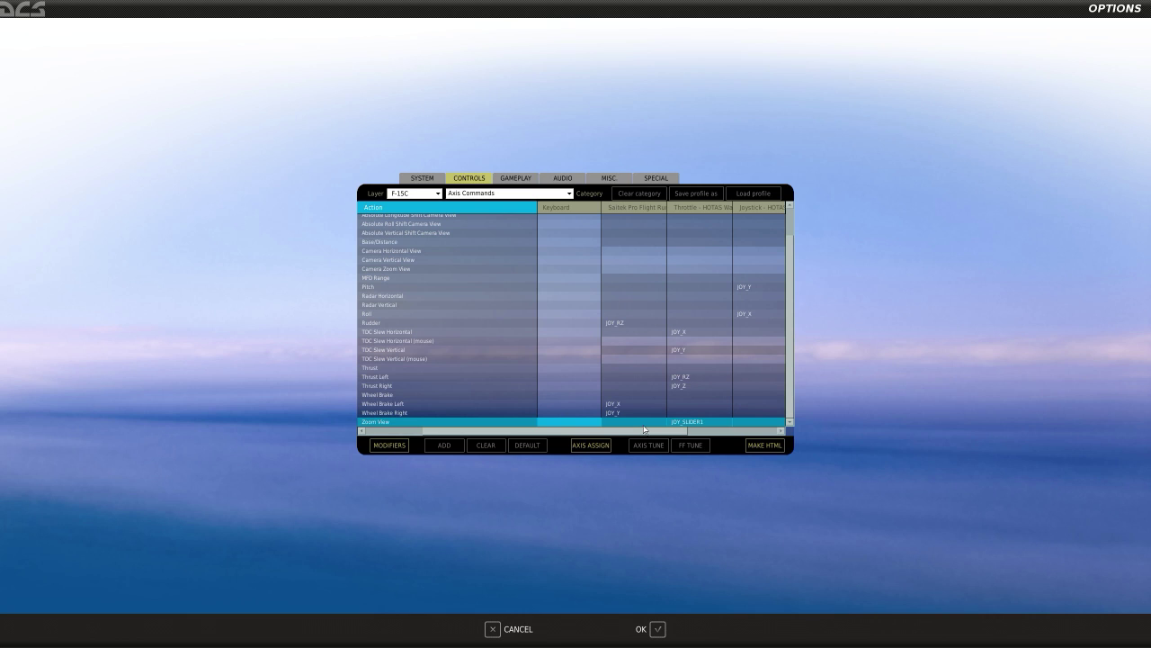
left_click(693, 422)
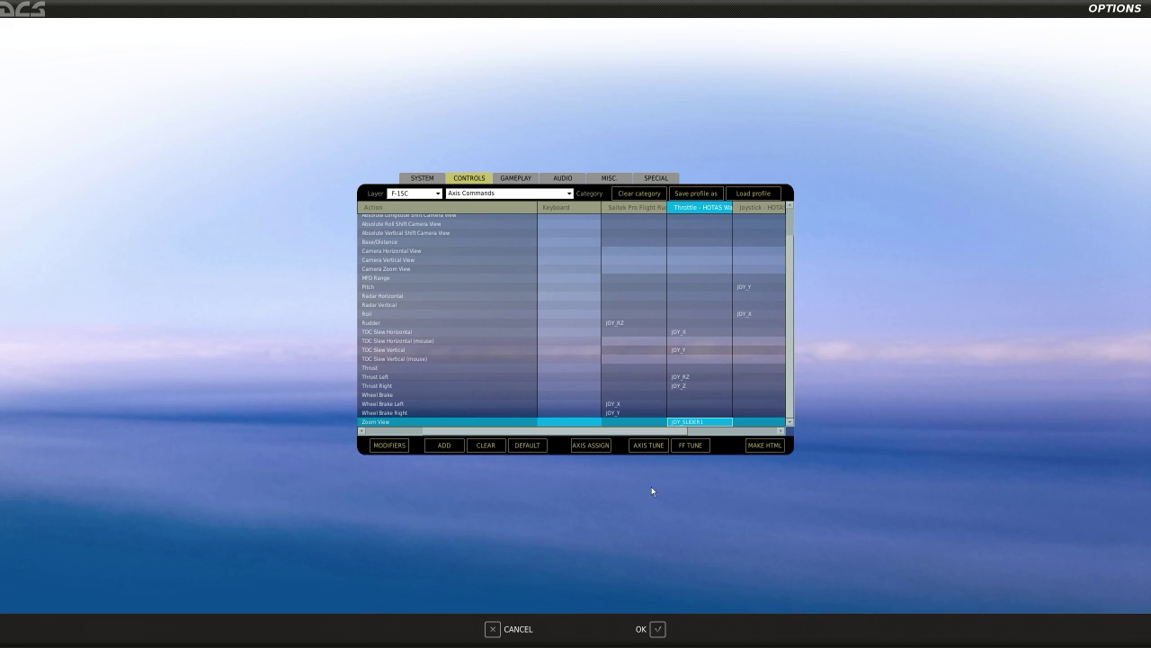
left_click(656, 446)
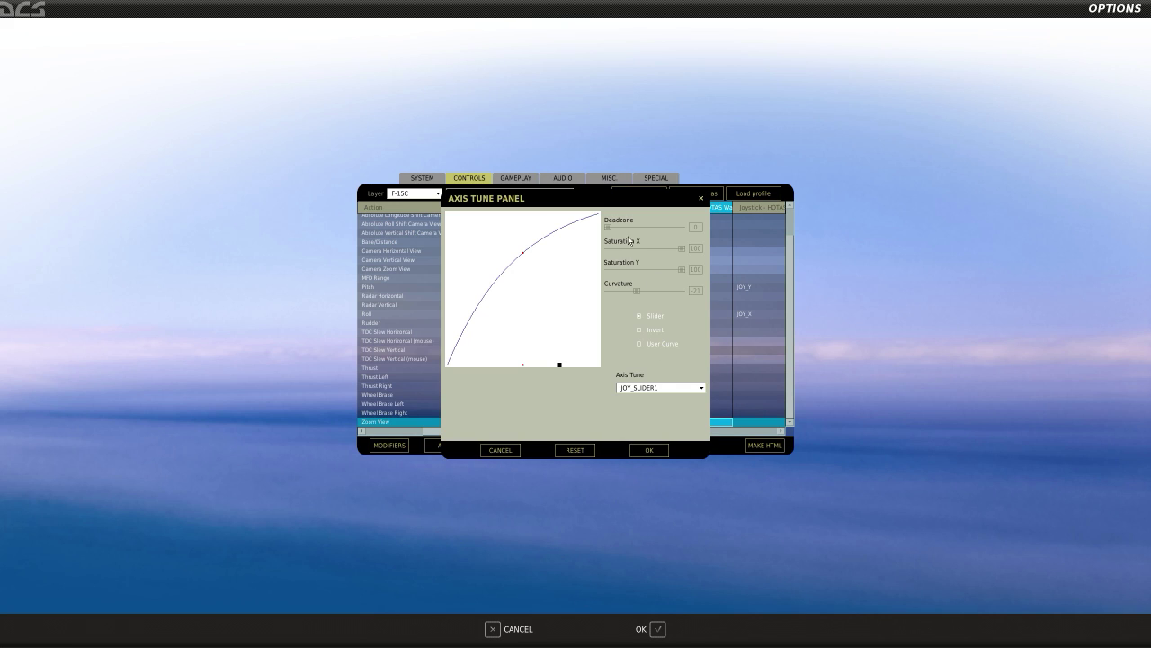
left_click(640, 316)
left_click_drag(636, 292, 642, 289)
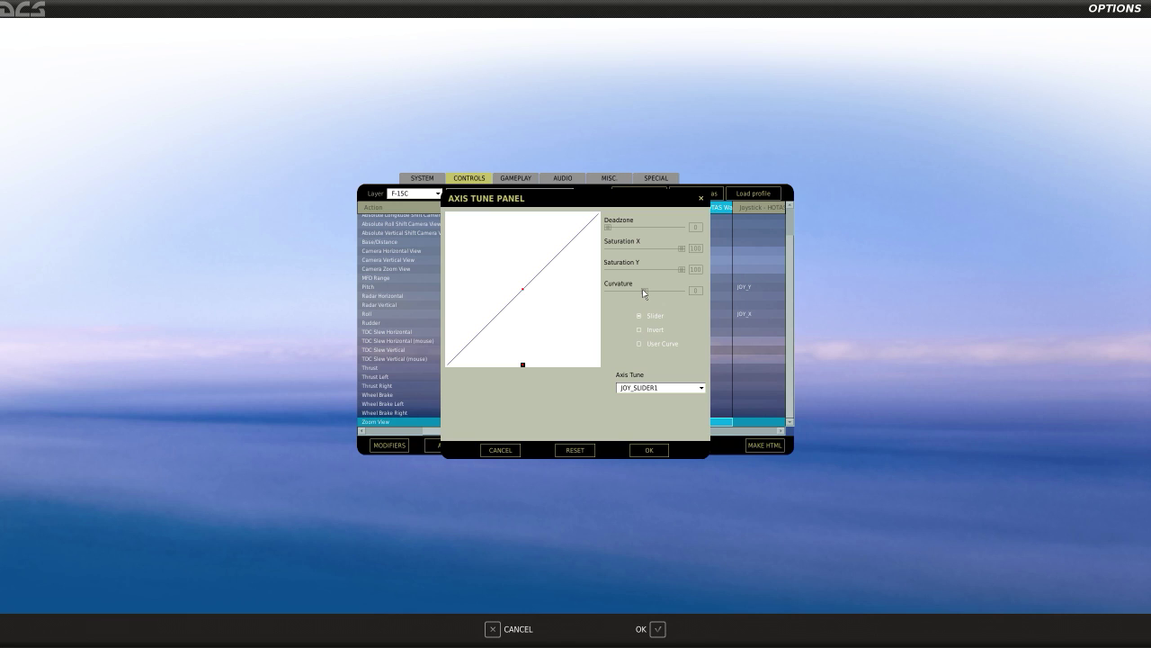
left_click_drag(642, 289, 636, 293)
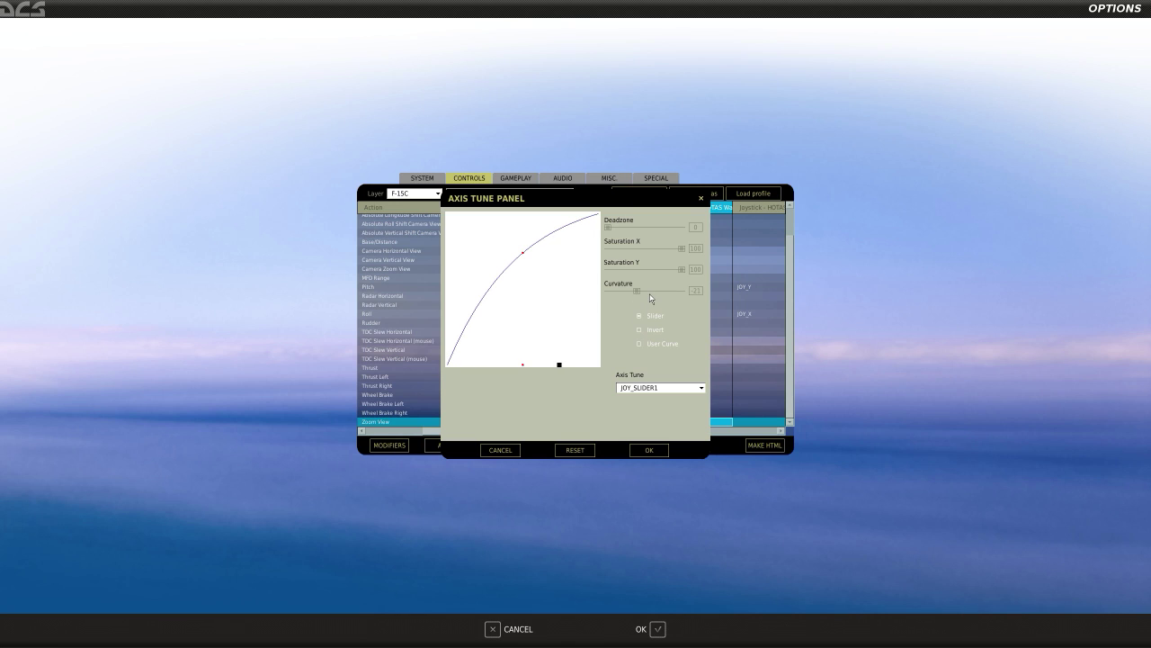
left_click(701, 197)
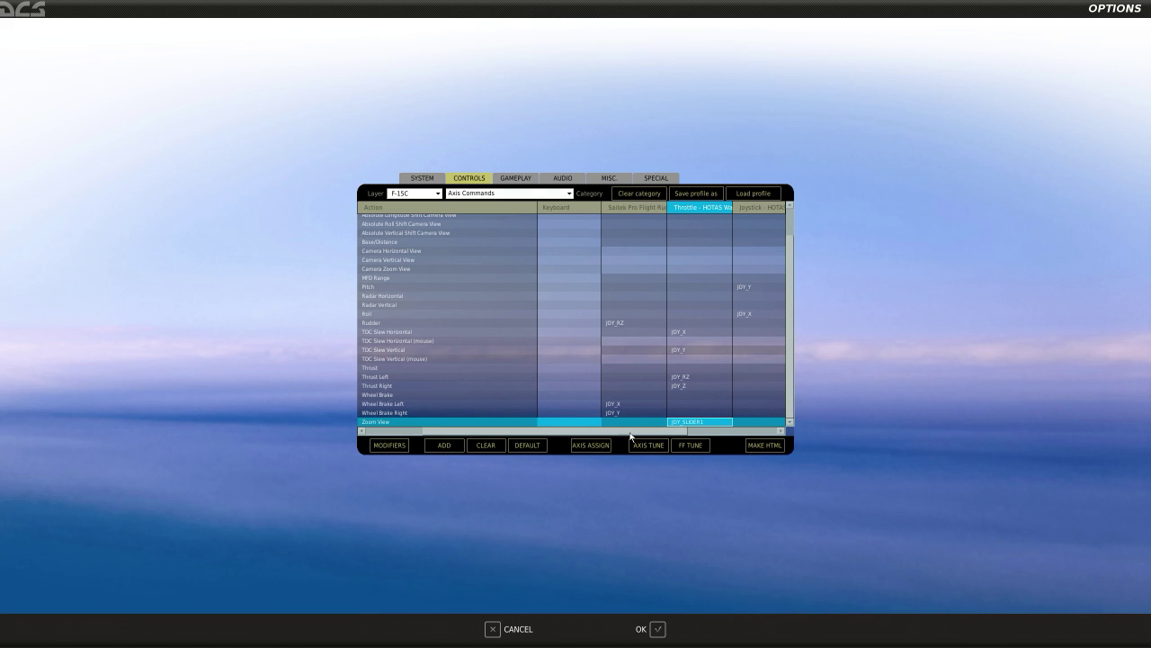
Compare the Zoom View axis assignment between the throttle and TrackIR devices
left_click_drag(631, 436, 680, 438)
left_click(752, 422)
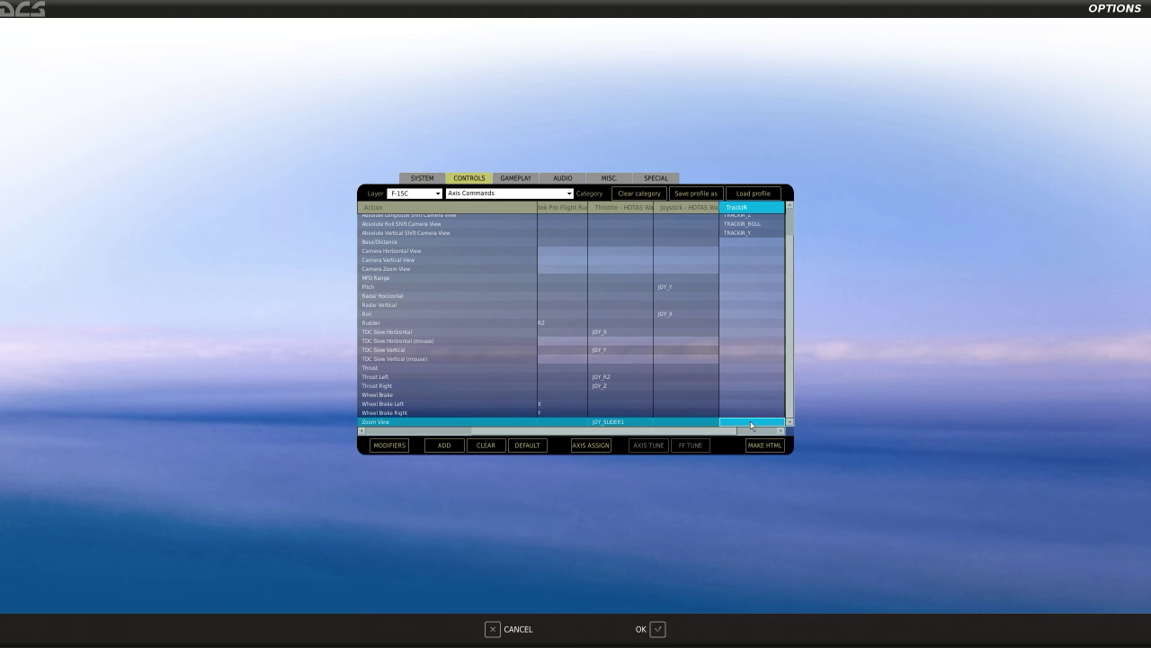
left_click(611, 422)
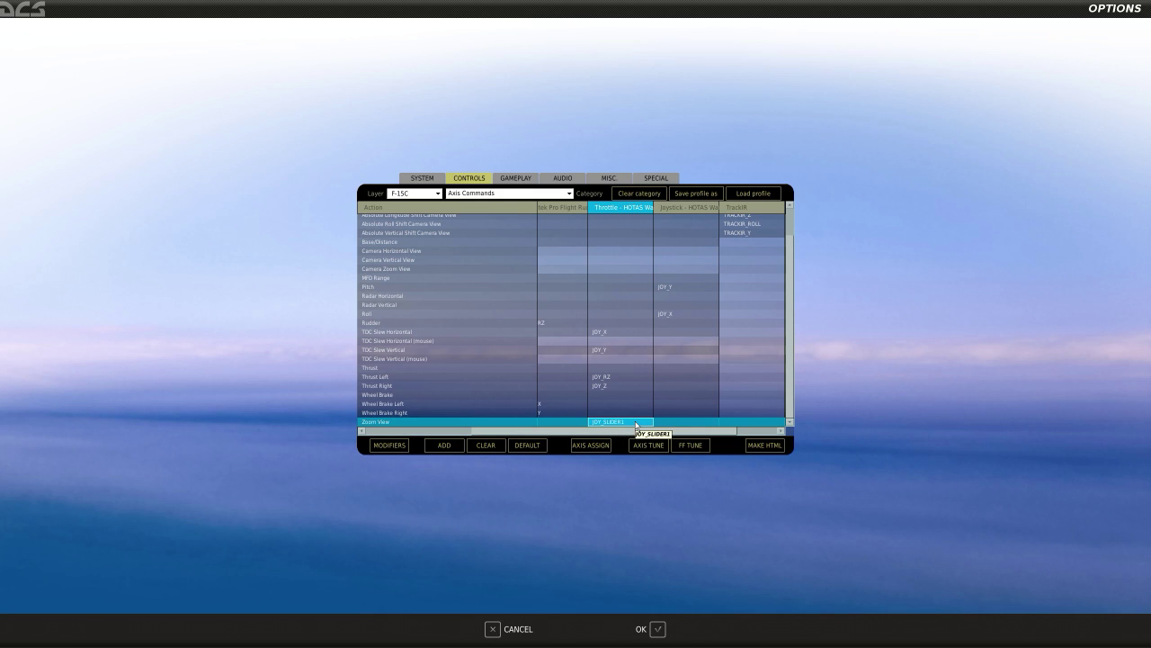
left_click(751, 424)
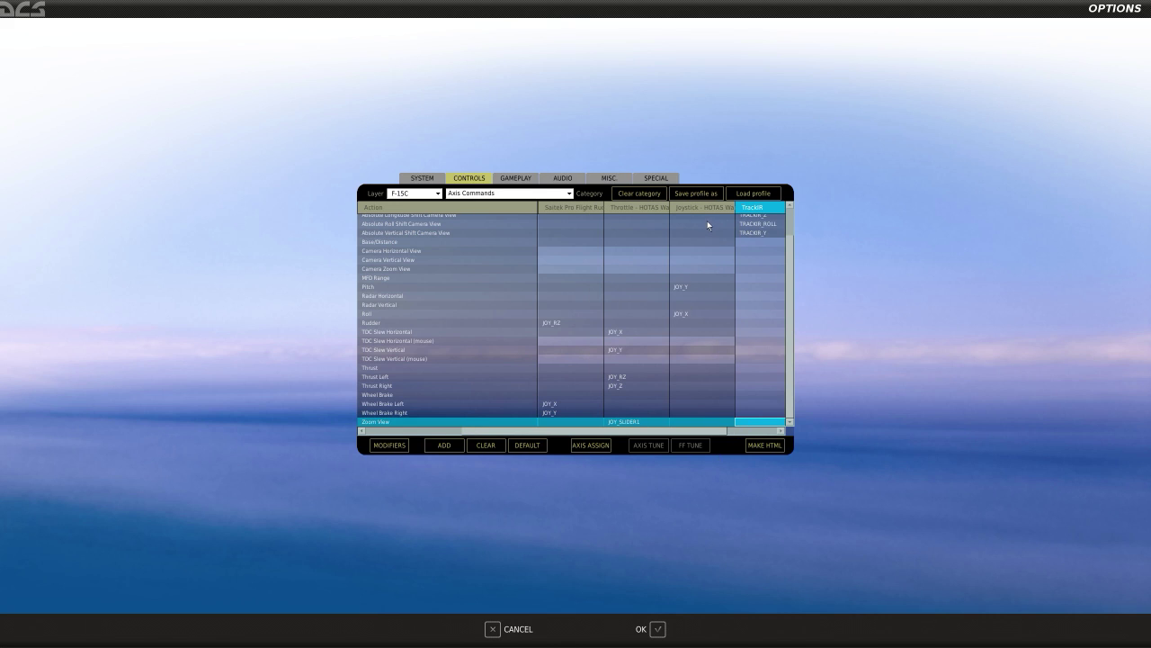
Check the deadzone and curvature tuning of the joystick's Pitch and Roll axes
left_click(463, 286)
left_click(682, 314)
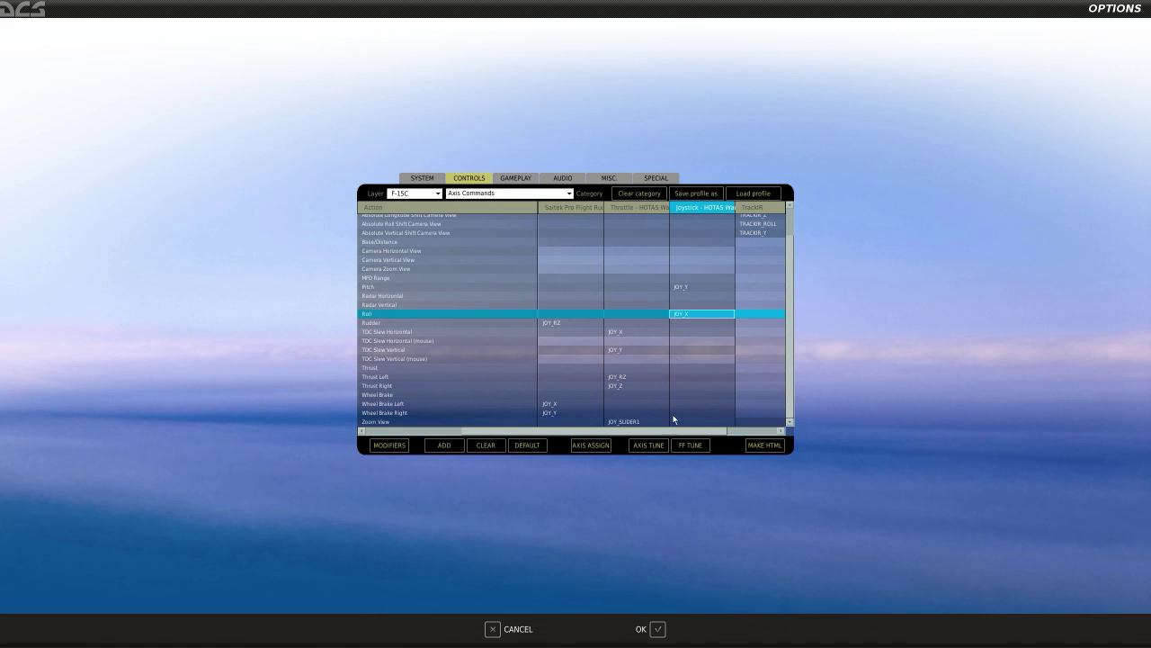
left_click(686, 286)
left_click(650, 444)
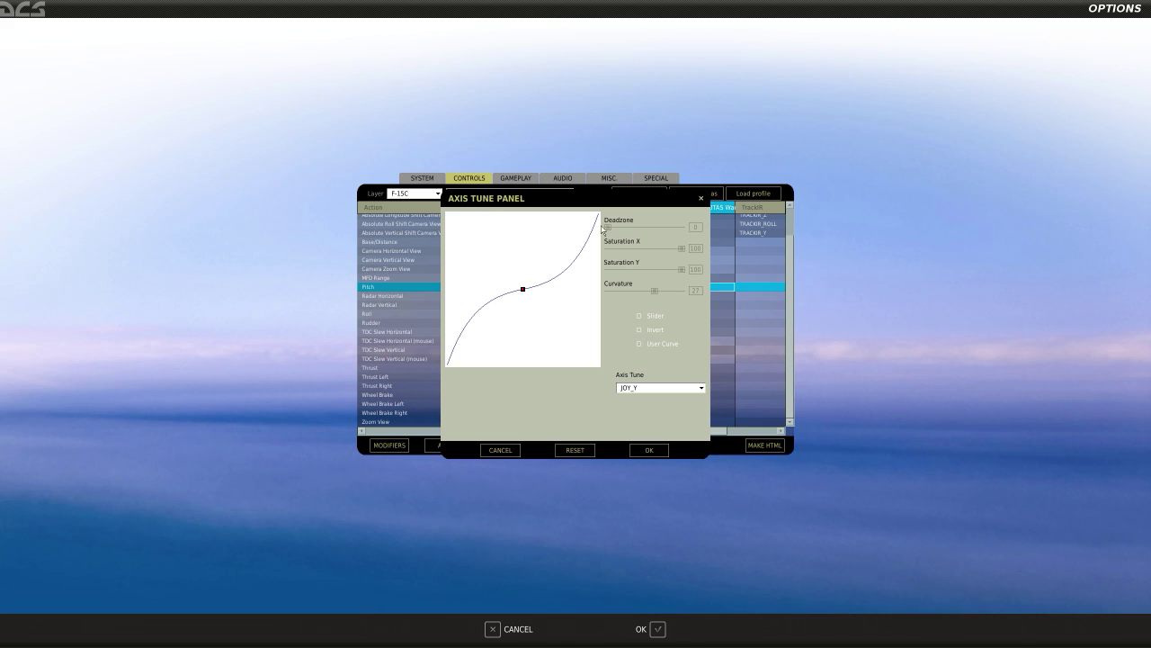
left_click(701, 200)
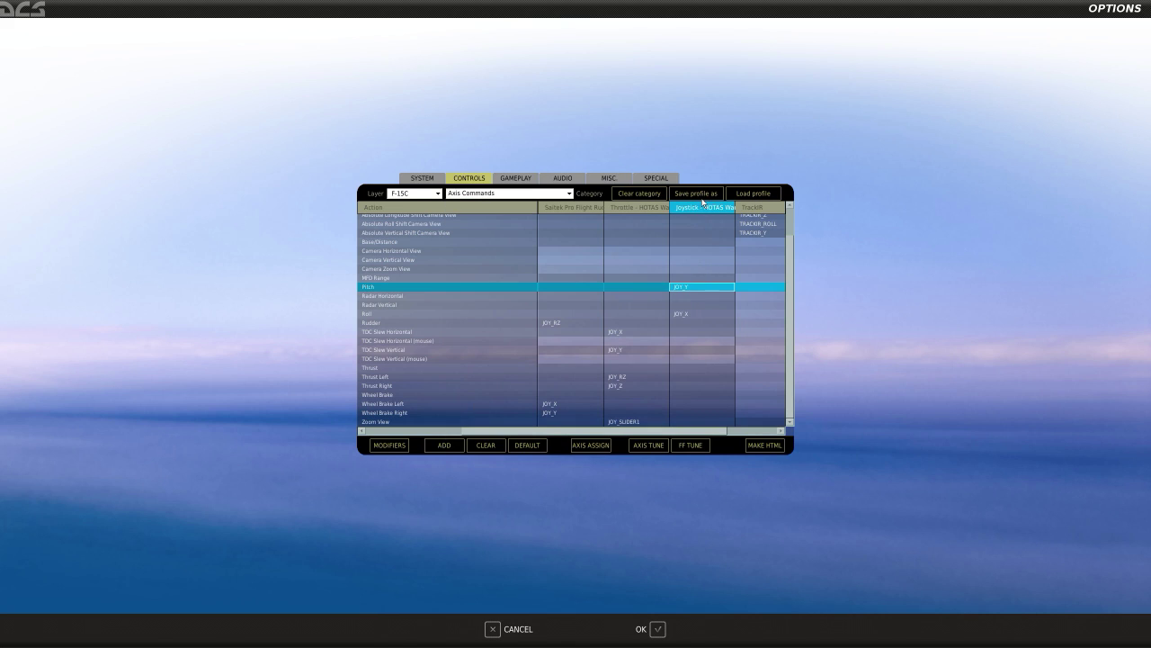
left_click(685, 313)
left_click(648, 445)
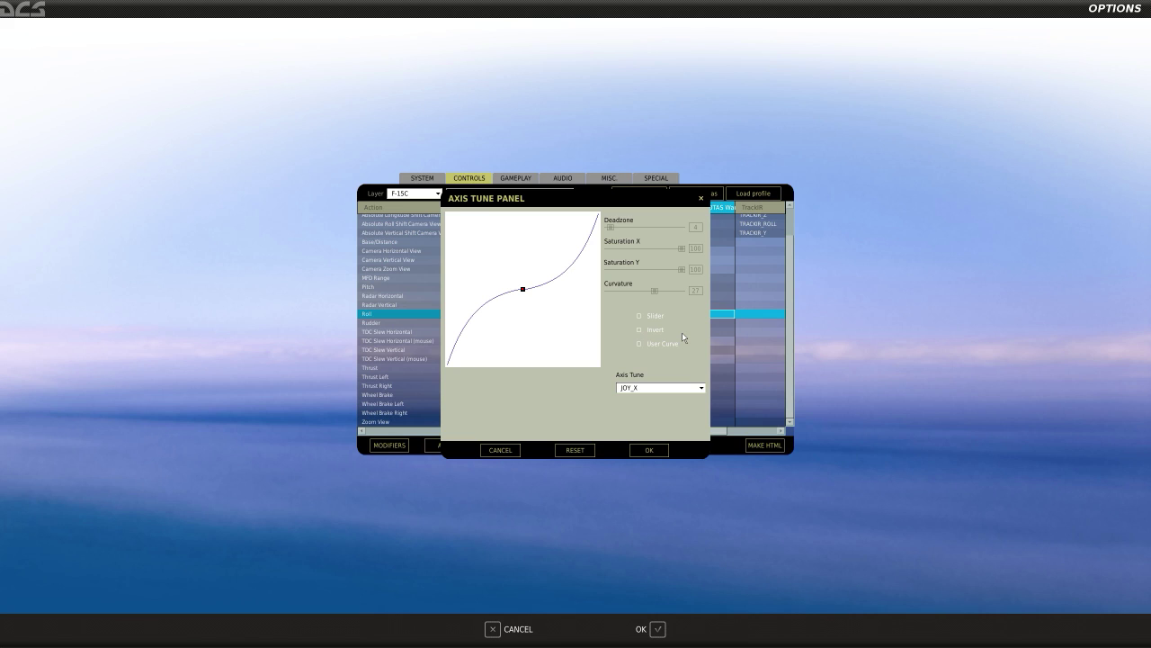
key("Escape")
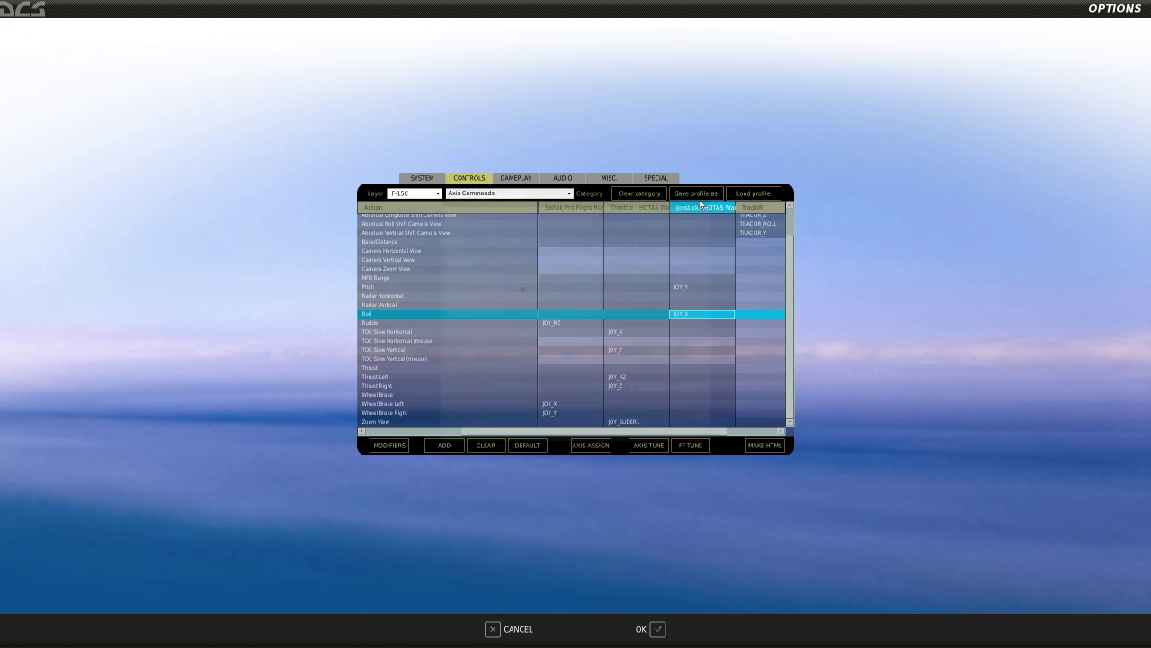
Show the F-15C commands of all categories and view the bindings for the pedals, throttle and joystick
left_click_drag(600, 432, 499, 431)
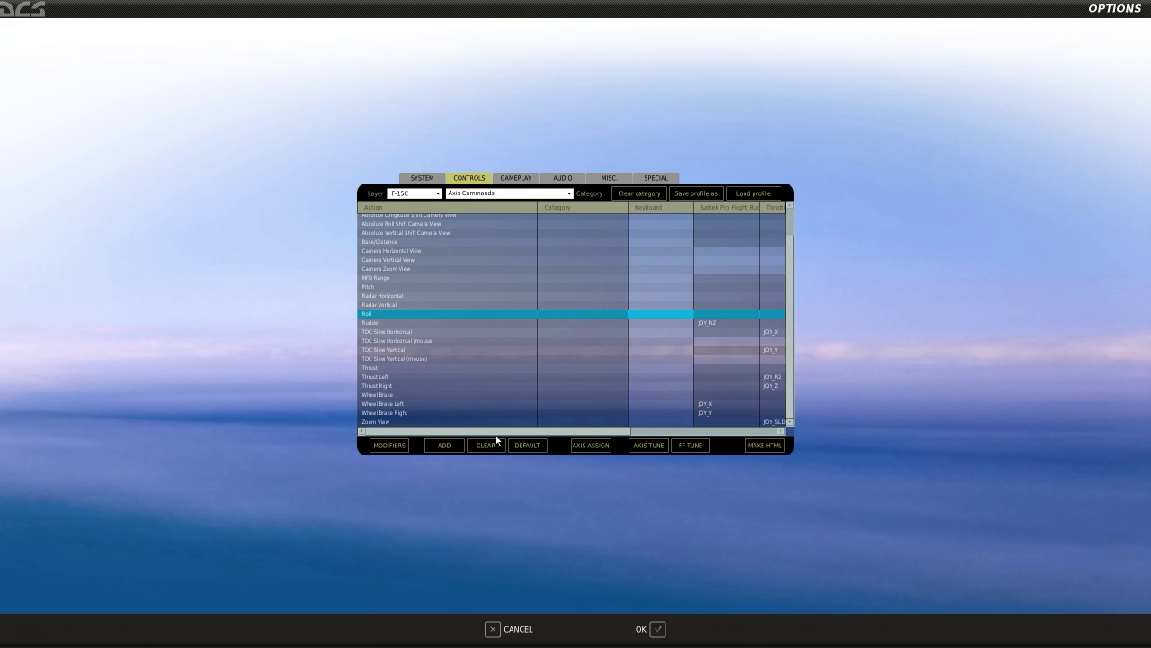
left_click(569, 193)
left_click(539, 212)
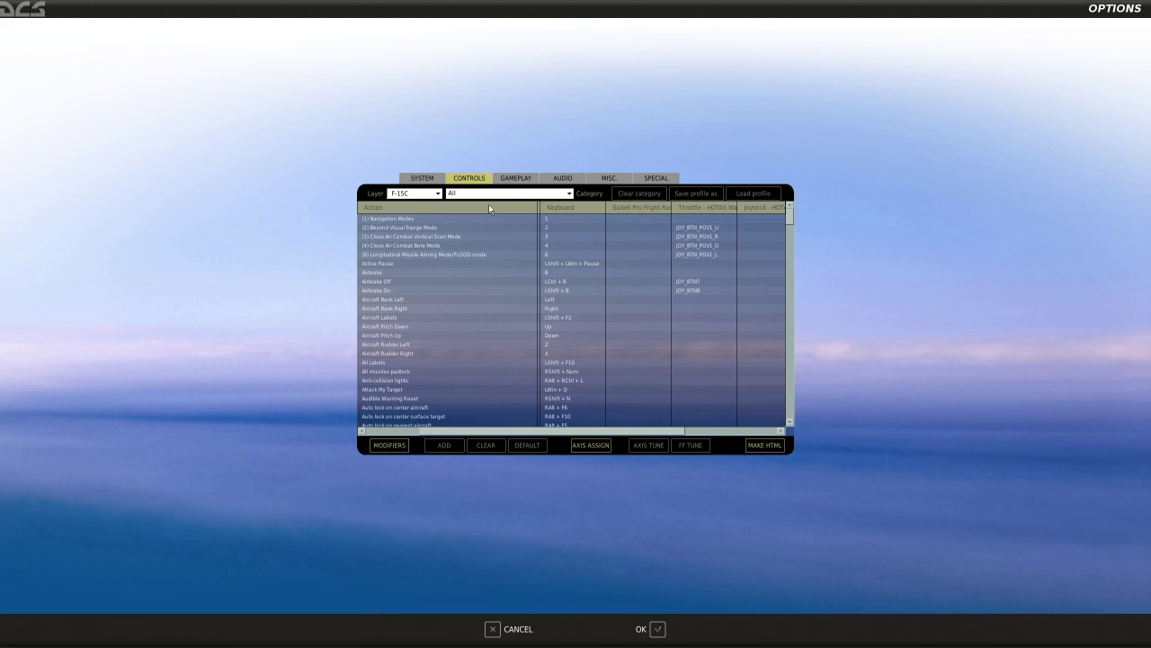
left_click(636, 218)
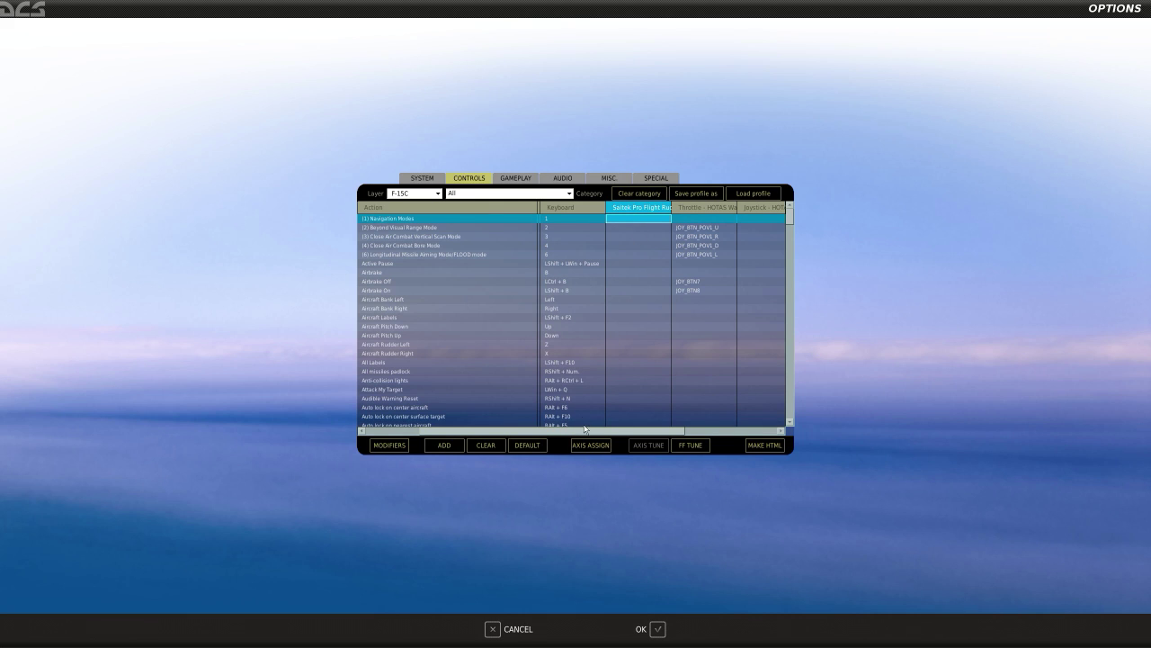
left_click_drag(588, 432, 619, 424)
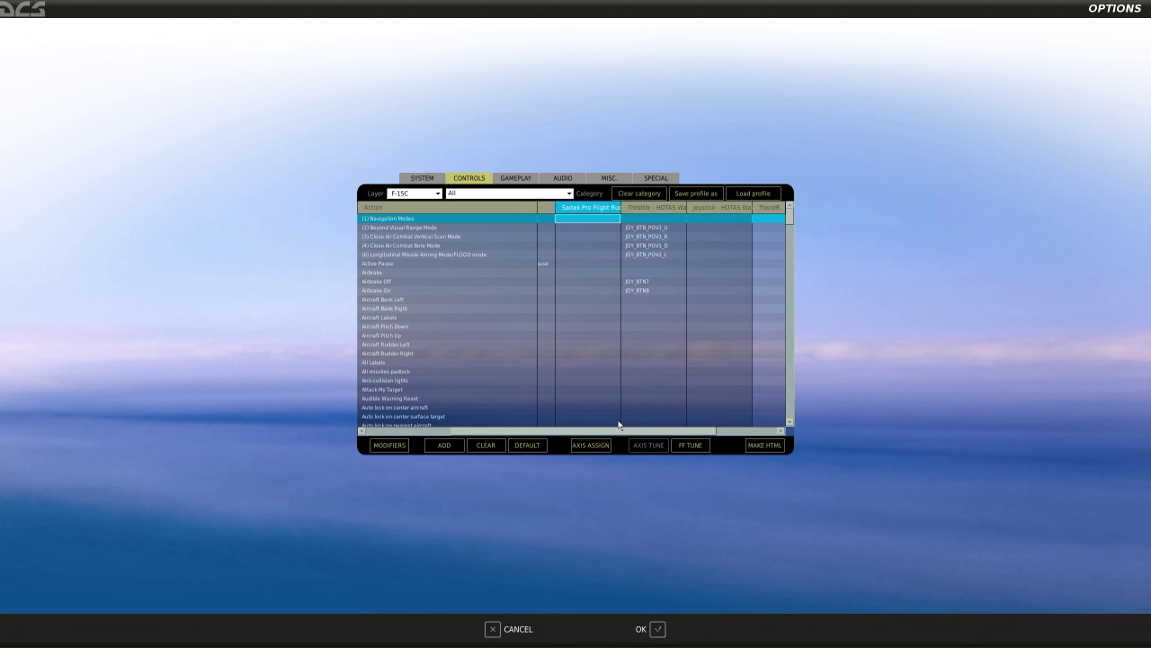
Open the profile saving dialog for the throttle's bindings and close it without saving
left_click(647, 219)
left_click(711, 218)
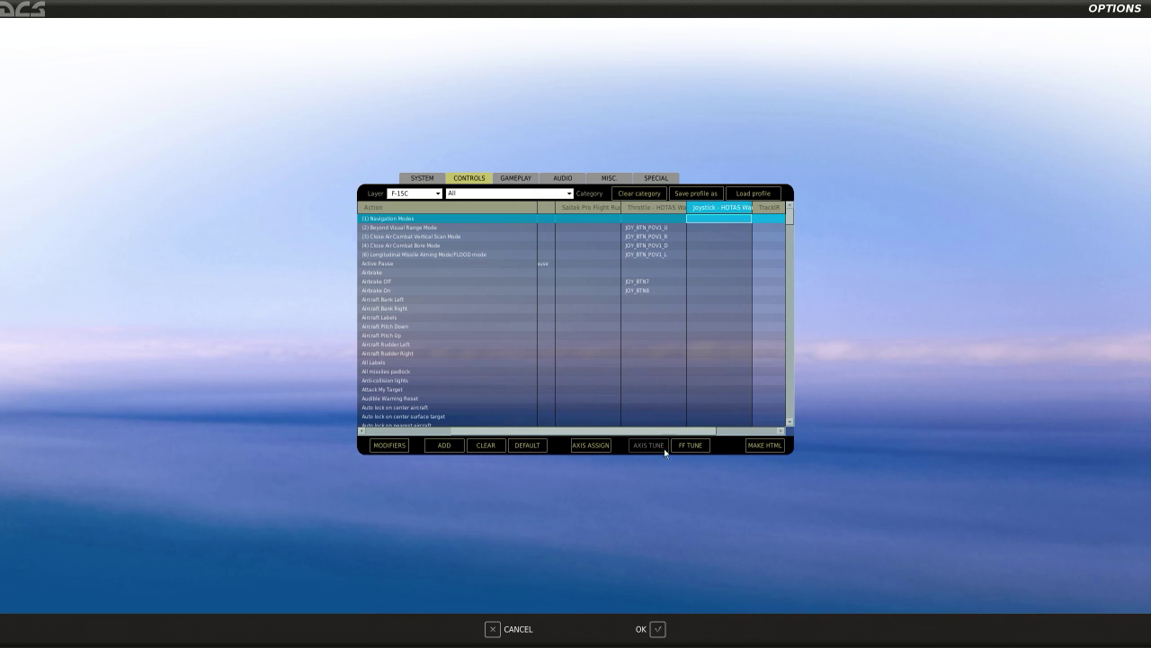
left_click(649, 218)
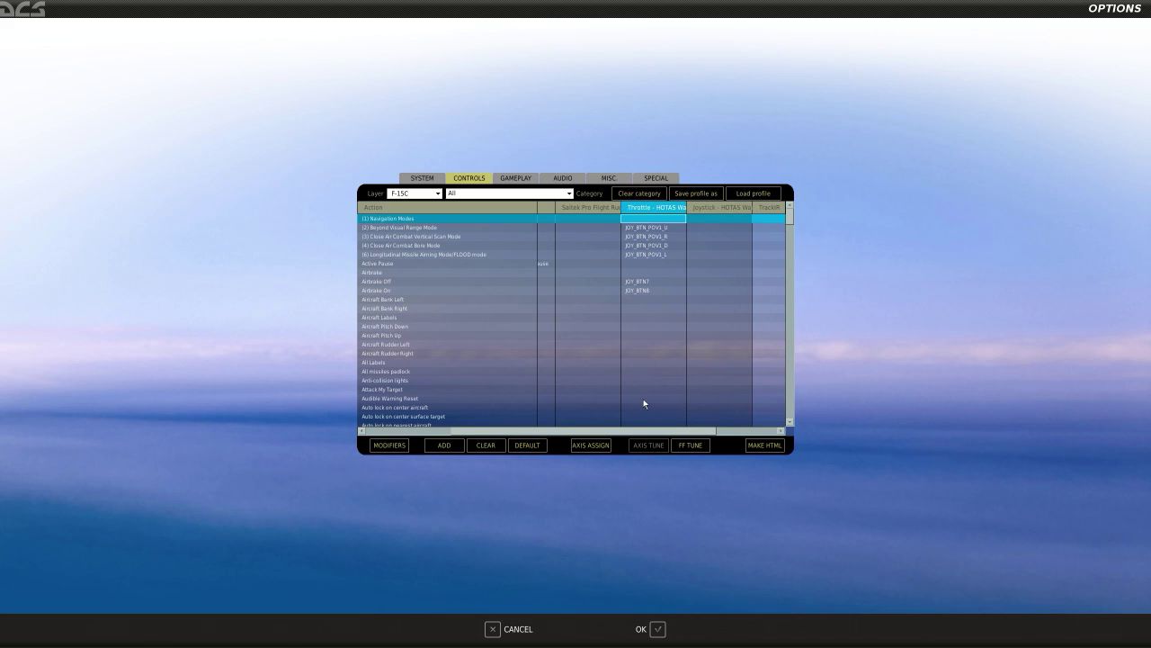
left_click(706, 194)
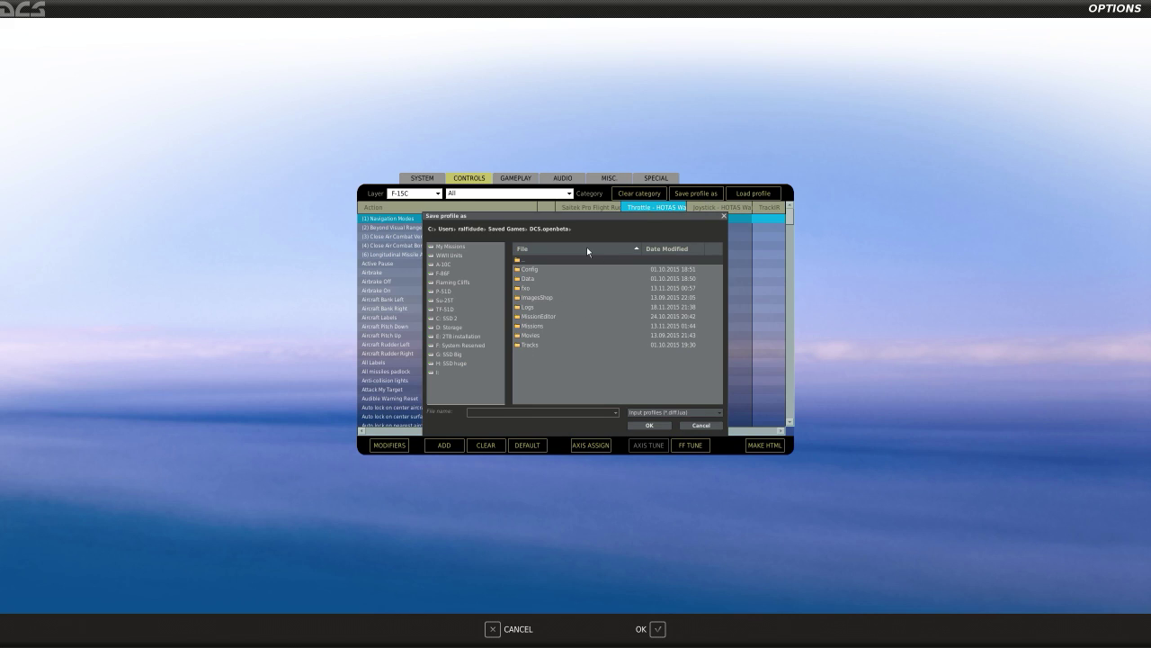
left_click(724, 220)
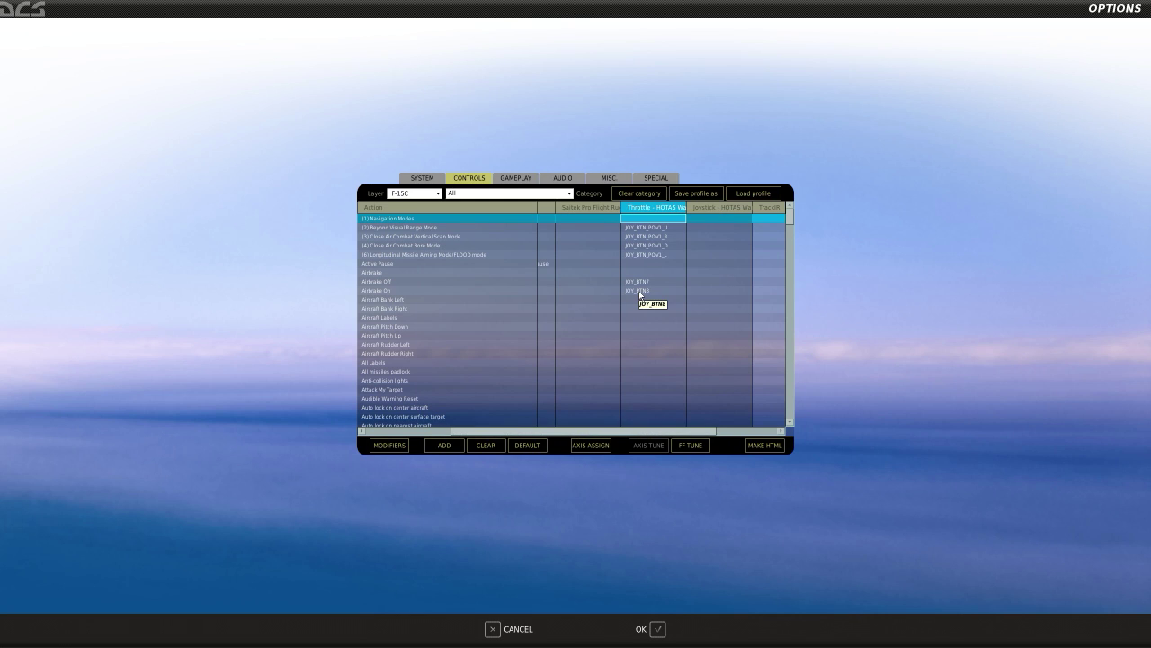
Open the profile saving dialog for the joystick's bindings and dismiss it without saving
left_click(723, 237)
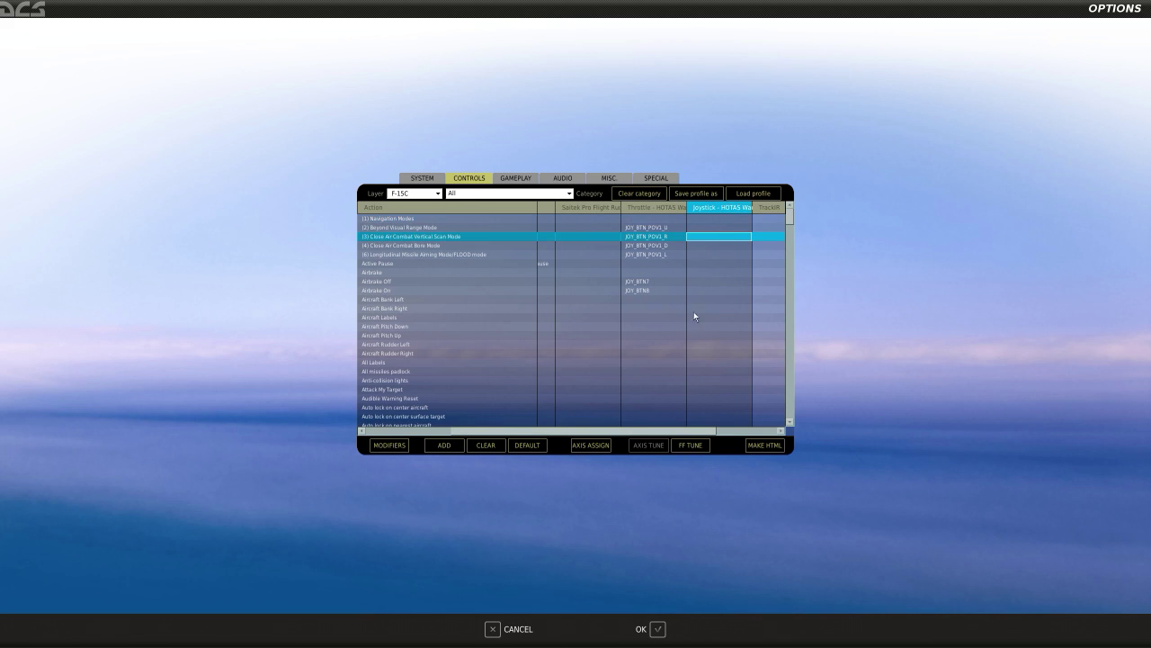
left_click(707, 200)
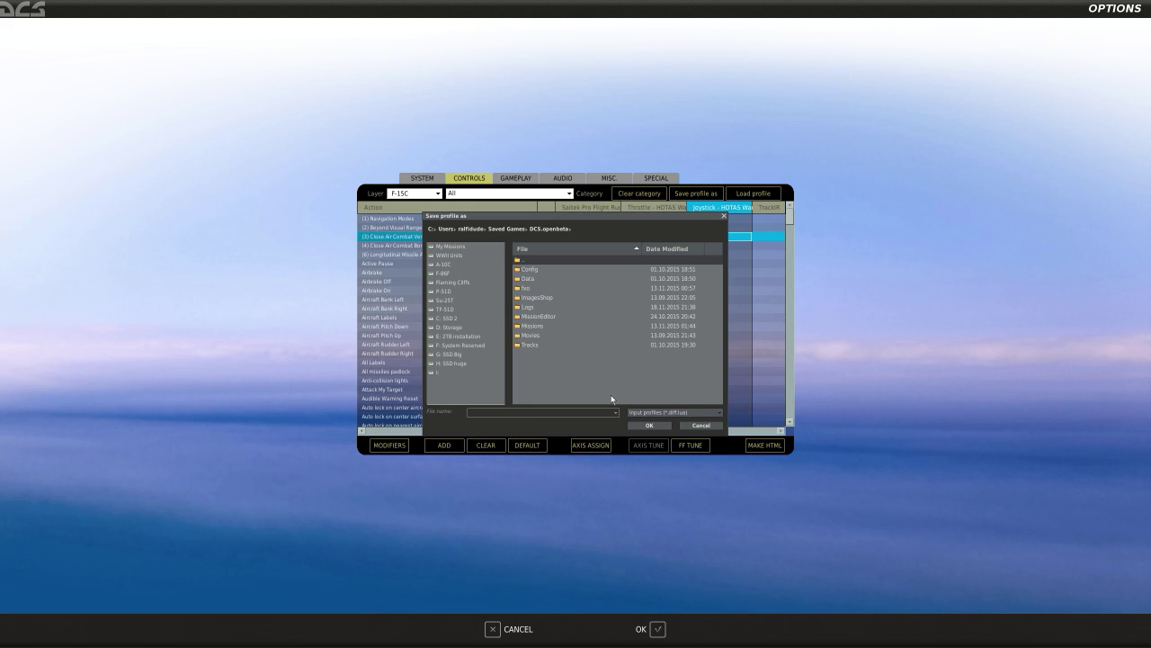
left_click(724, 217)
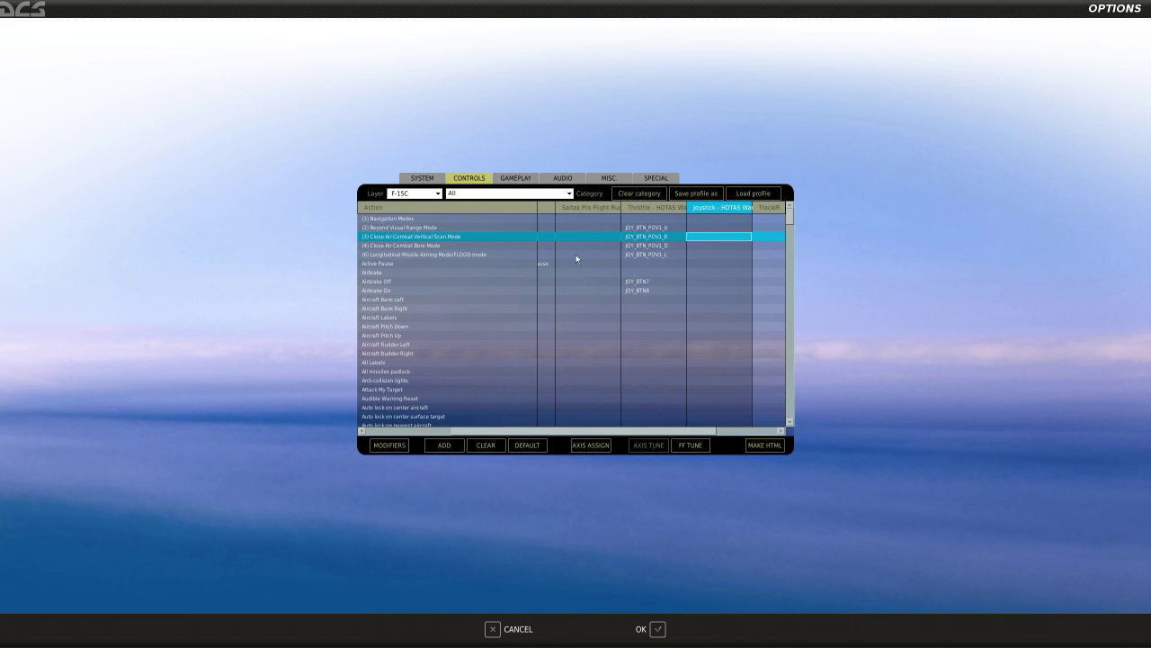
Open the profile loading dialog for the throttle, set its file filter to all files, and close it without loading anything
left_click(602, 229)
left_click(650, 218)
left_click(706, 217)
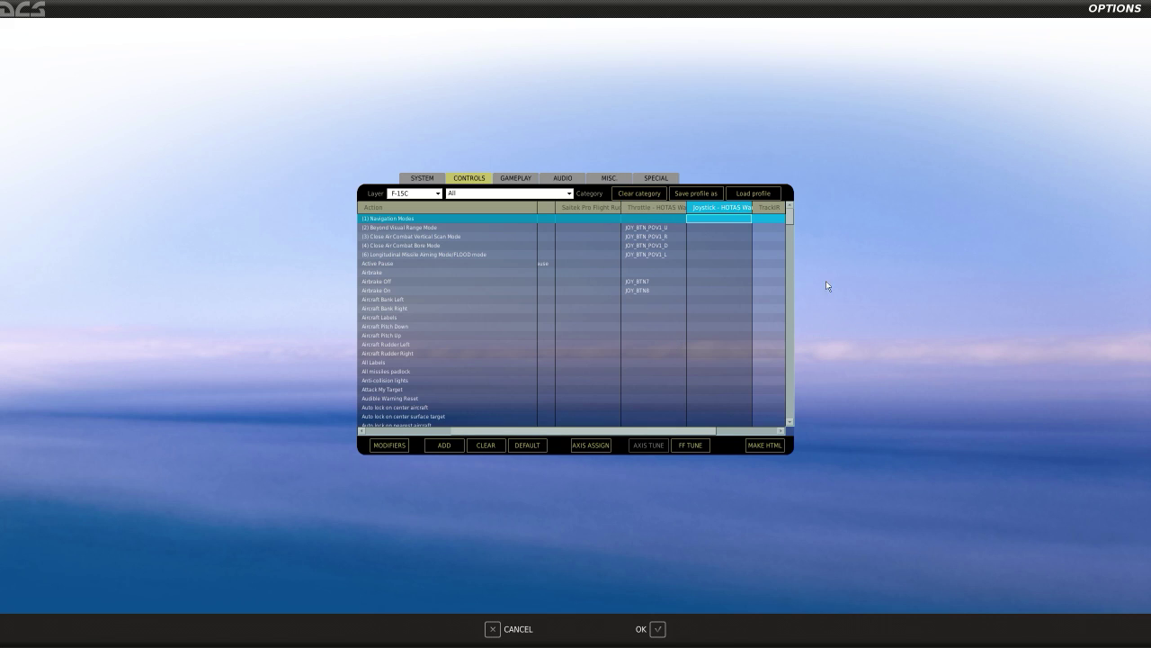
left_click(643, 220)
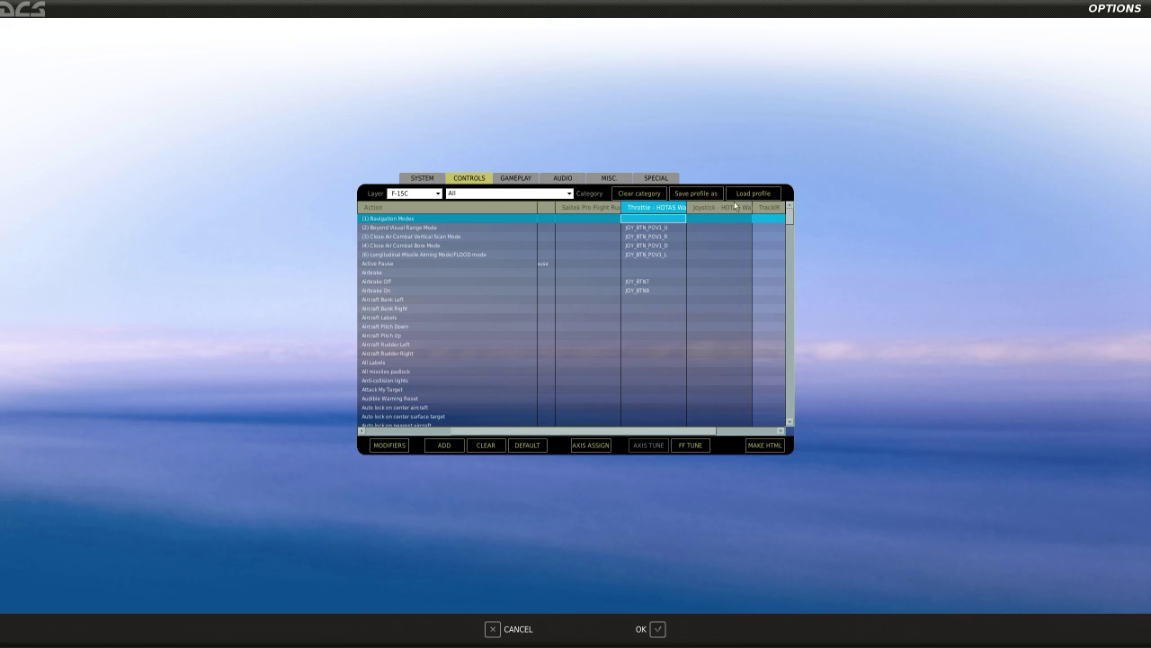
left_click(751, 194)
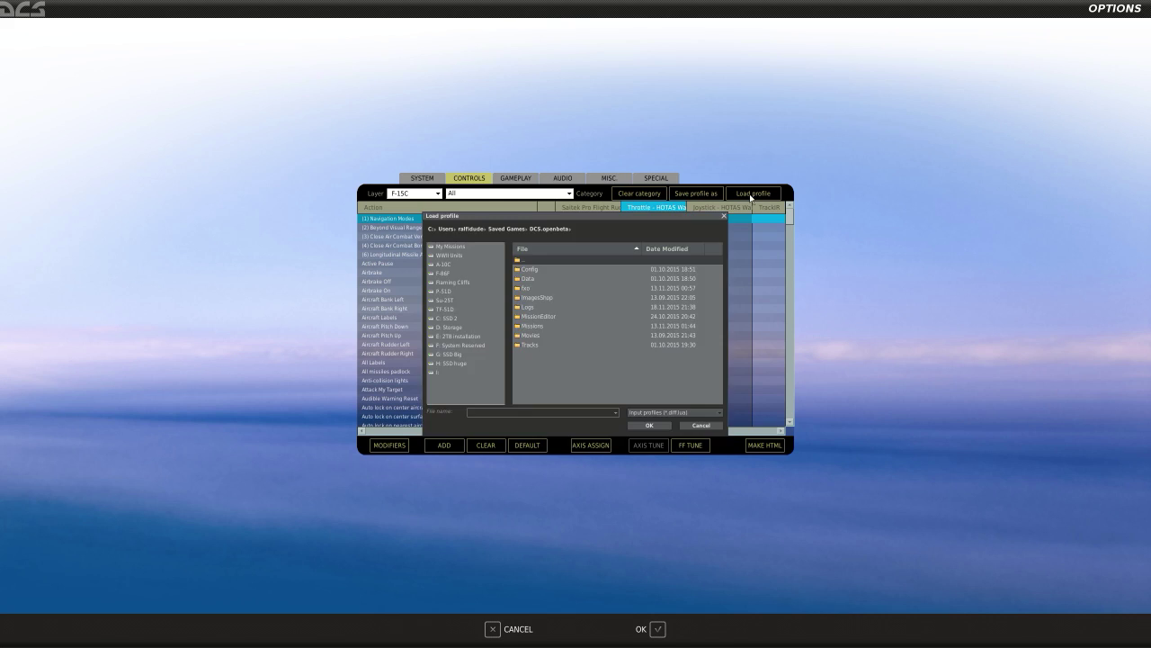
left_click(715, 413)
left_click(681, 430)
left_click_drag(582, 217, 638, 385)
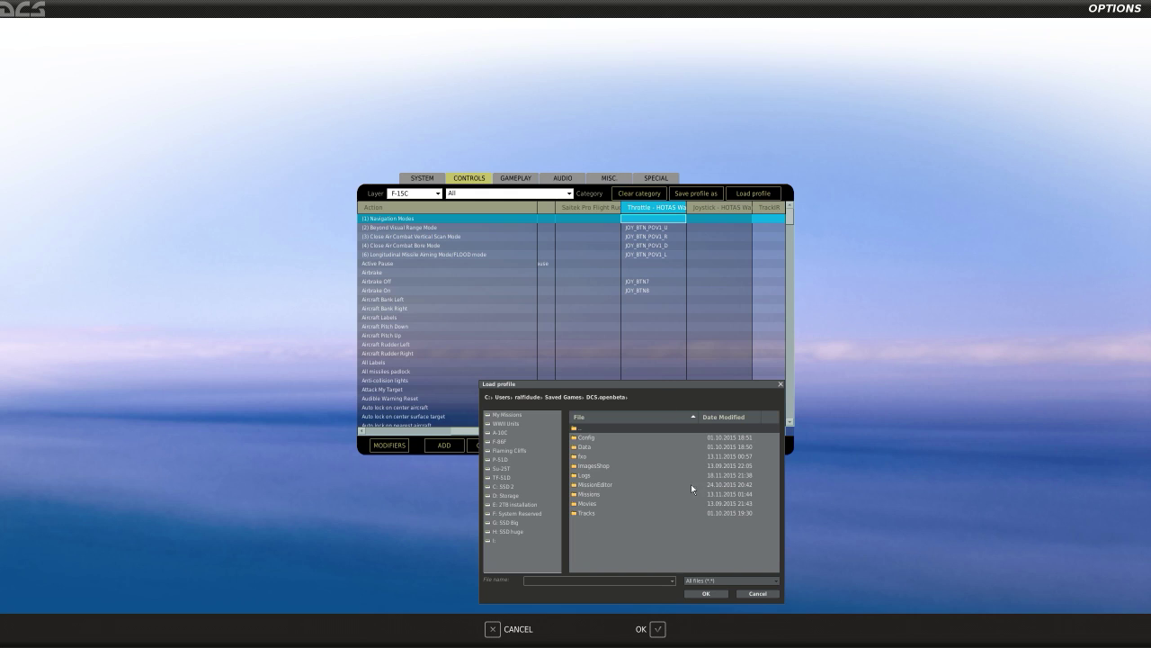
left_click(779, 384)
Open the profile loading dialog for the joystick and close it without loading a profile
left_click(719, 255)
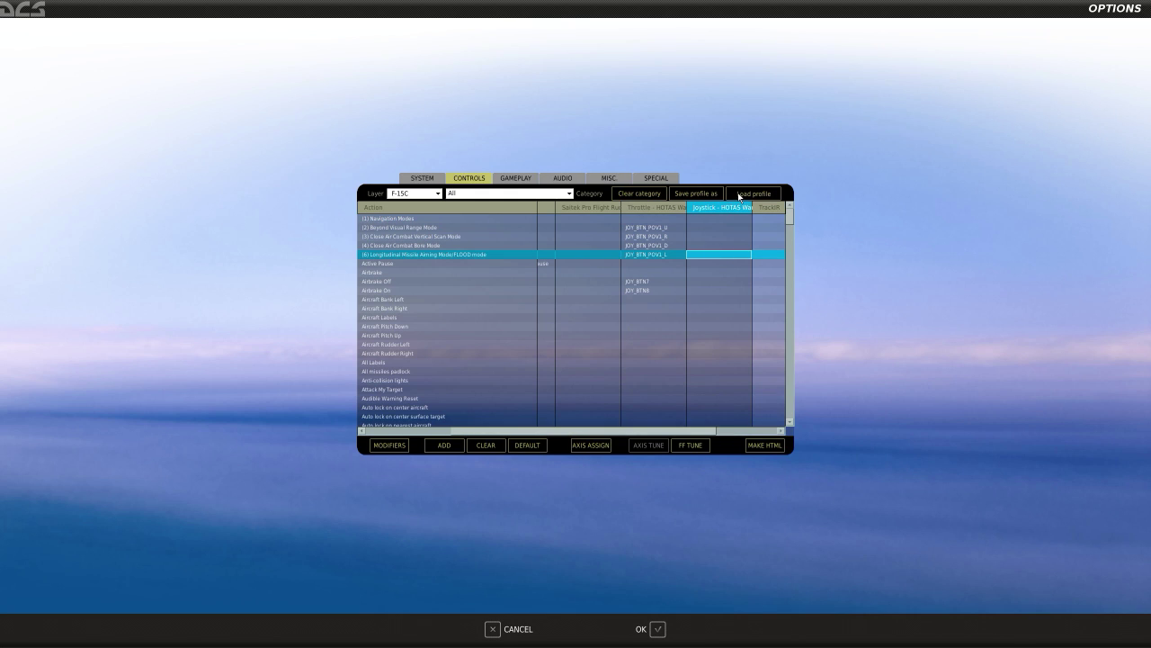
left_click(749, 193)
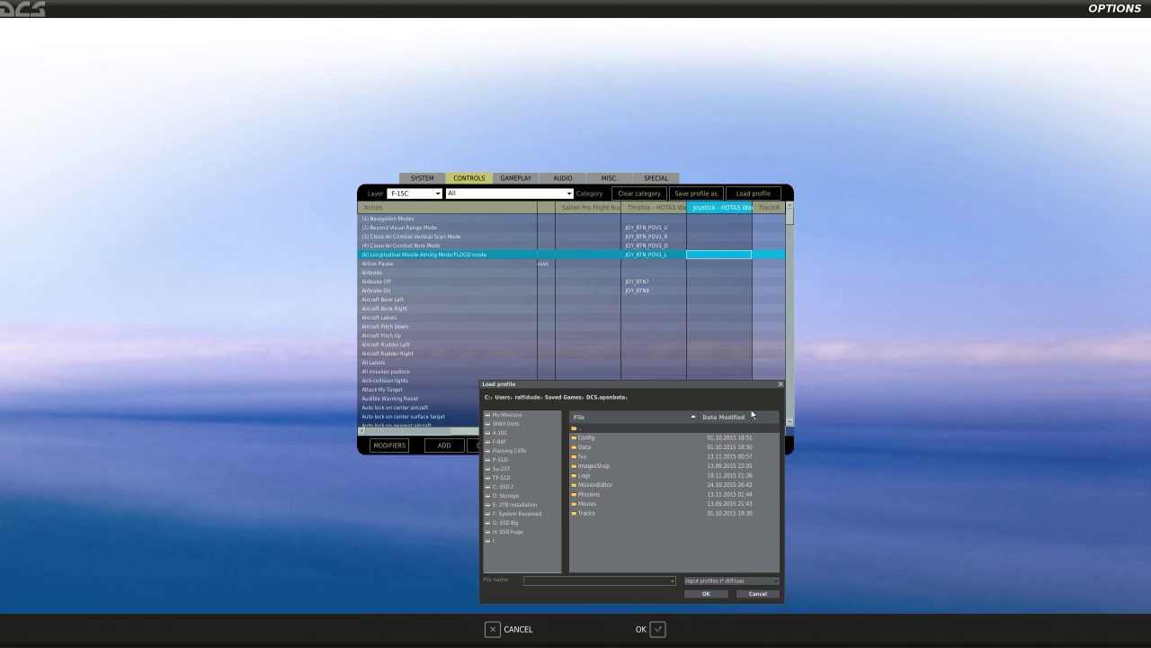
left_click(779, 384)
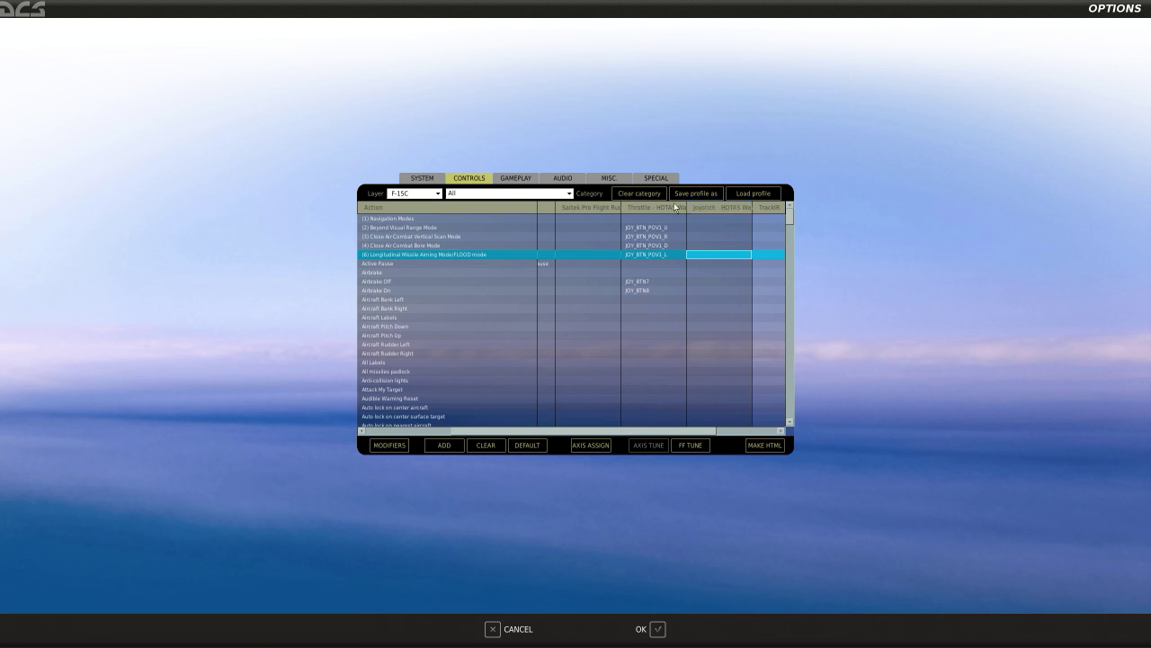
View the Axis Commands category of the F-15C once more and return to the All category
left_click(569, 195)
left_click(533, 217)
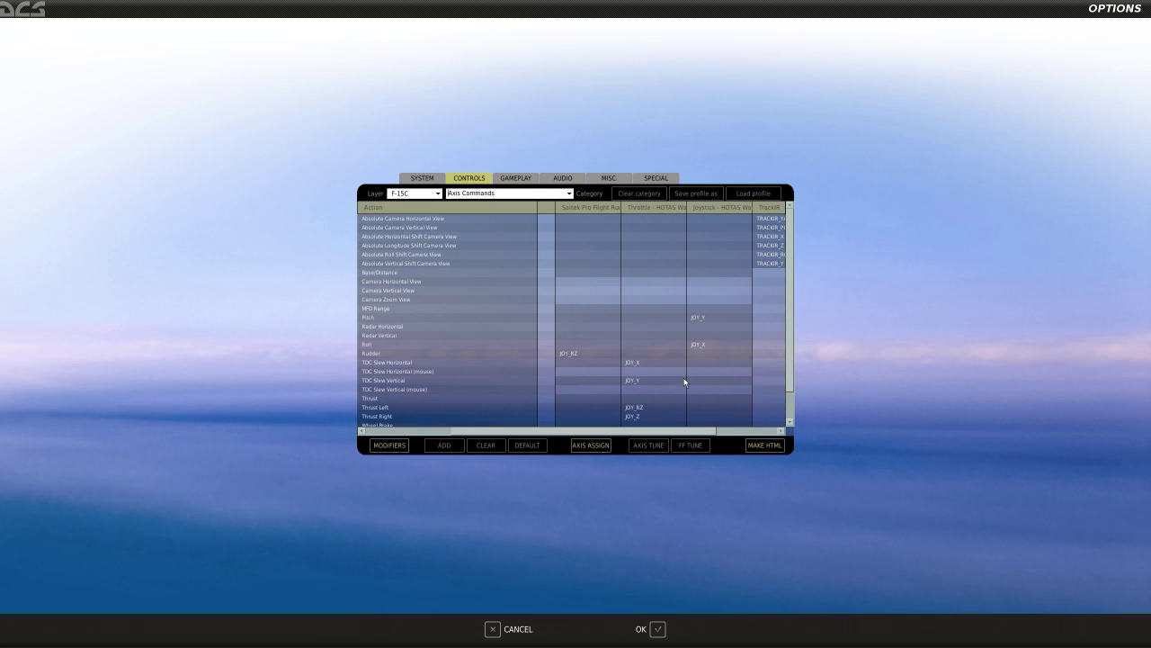
left_click(569, 193)
left_click(517, 210)
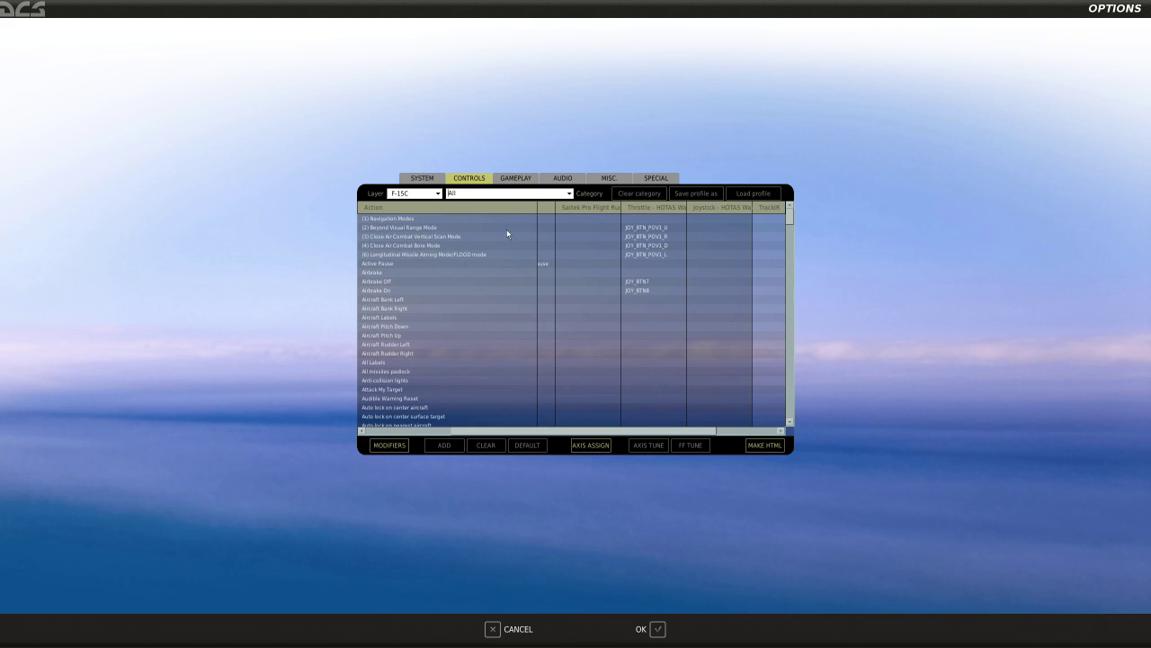
Switch the controls layer from F-15C to Su-33 and bring the keyboard bindings into view
left_click(439, 193)
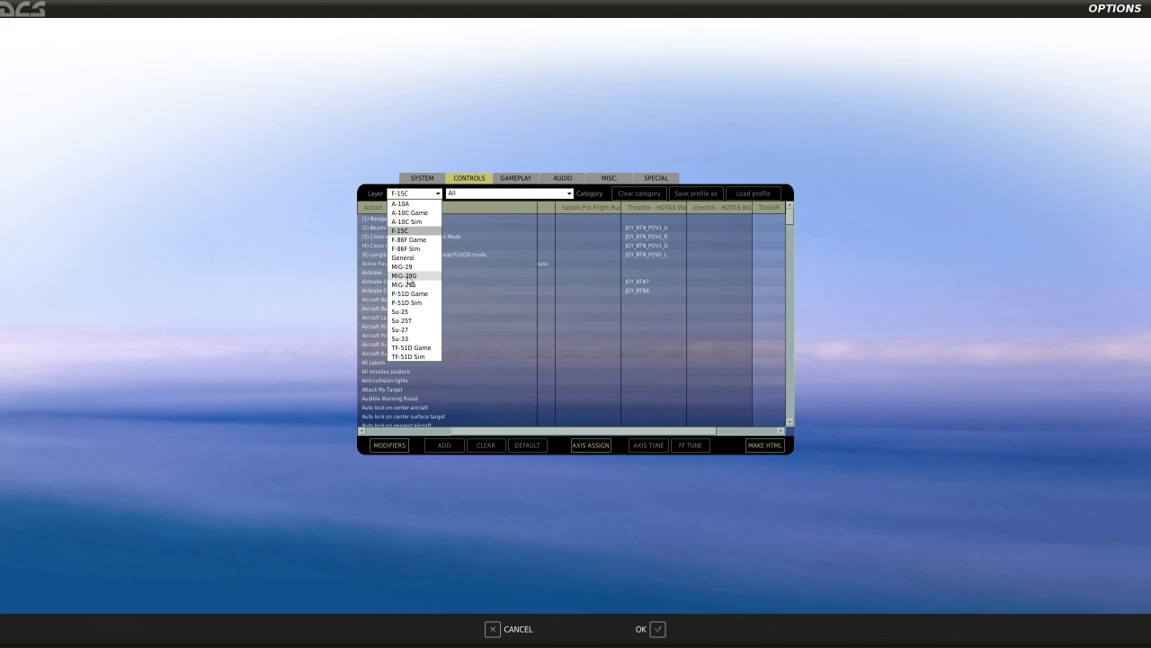
left_click(418, 336)
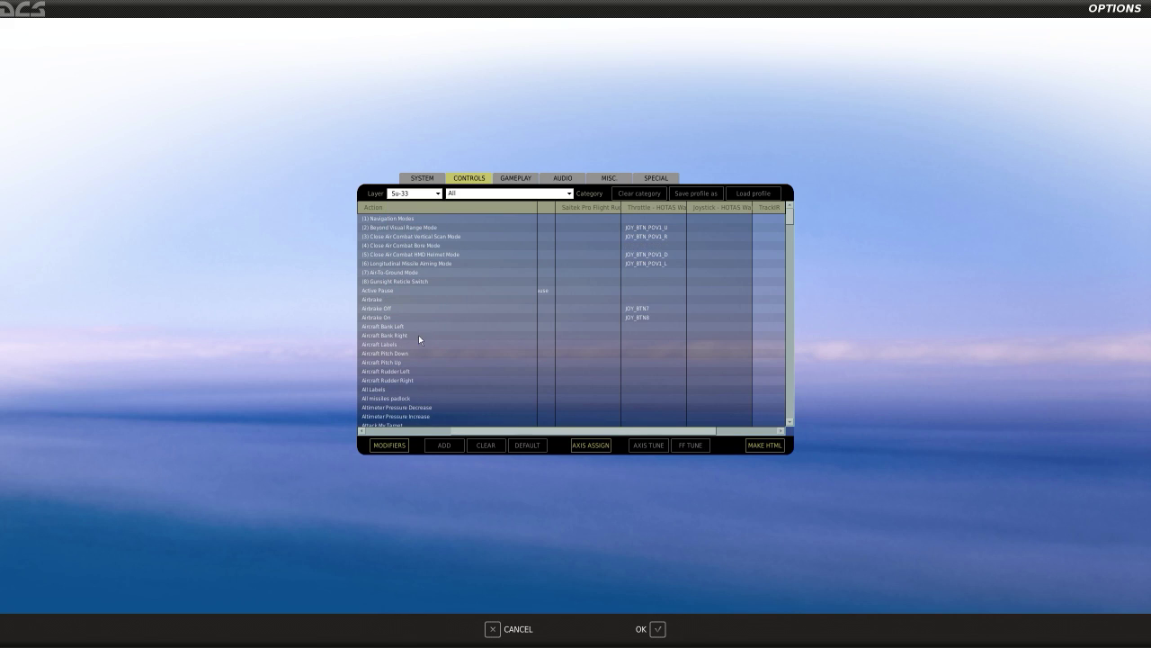
left_click_drag(639, 432, 612, 416)
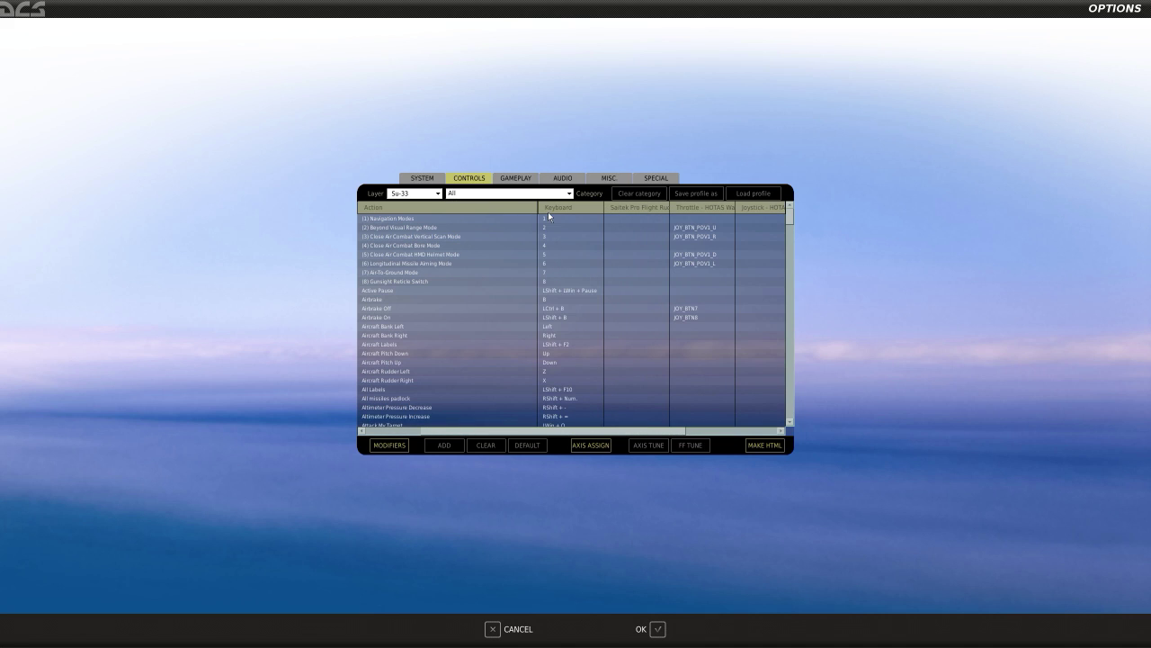
Examine the Su-33 throttle bindings for the navigation, close air combat and airbrake actions
left_click(713, 220)
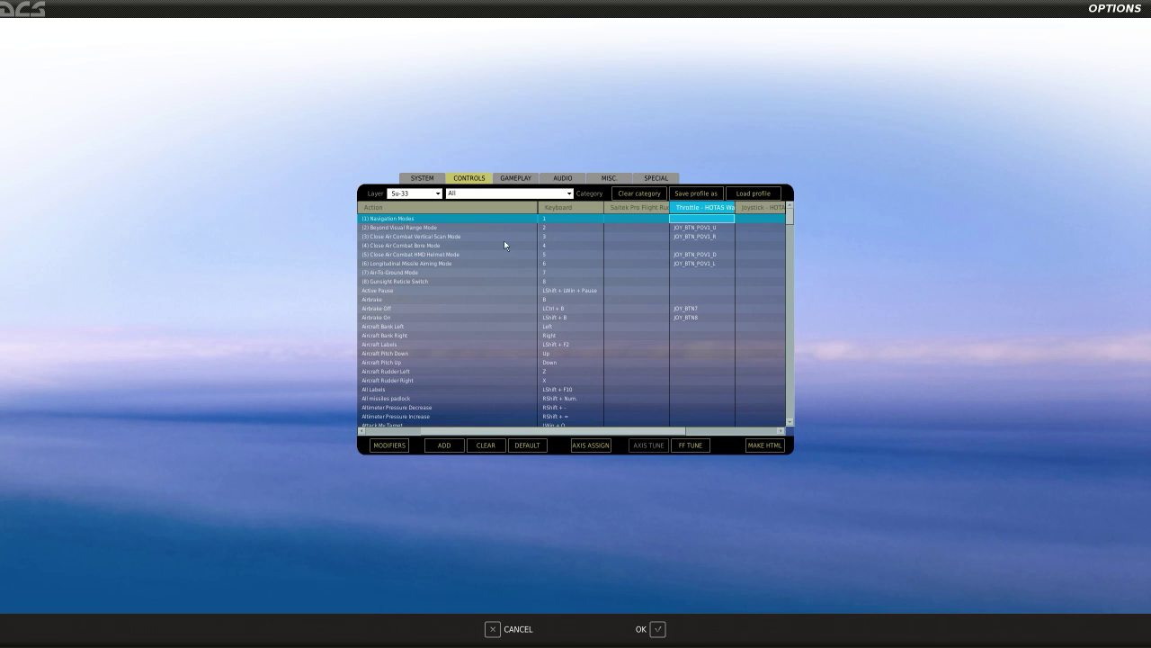
left_click(429, 248)
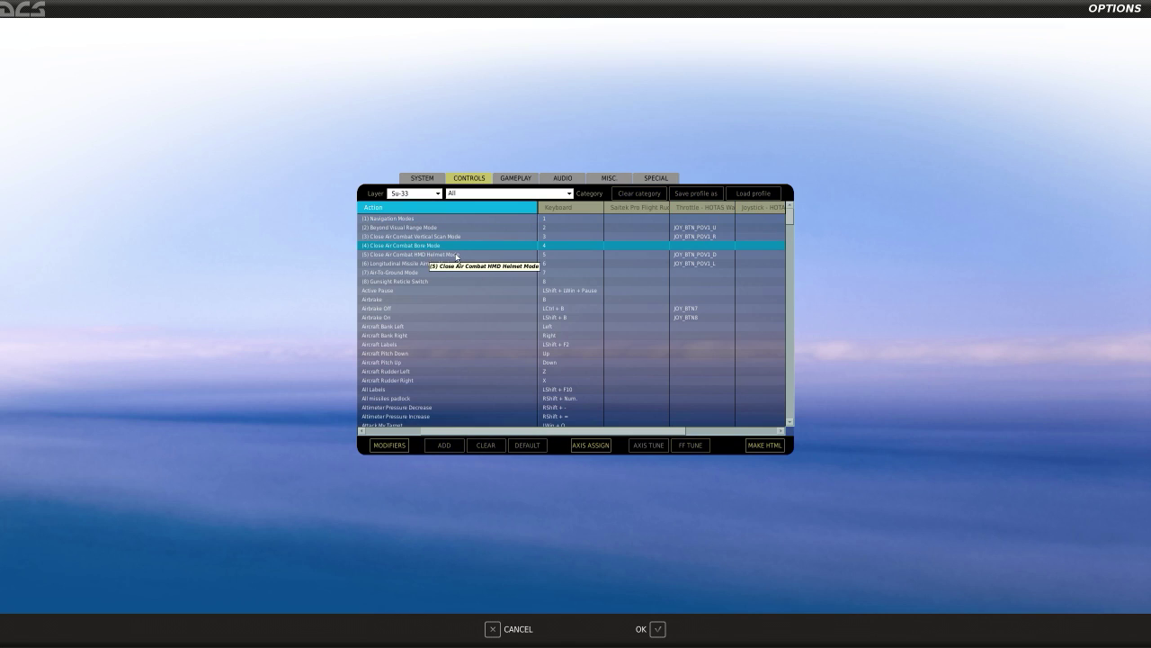
left_click(704, 255)
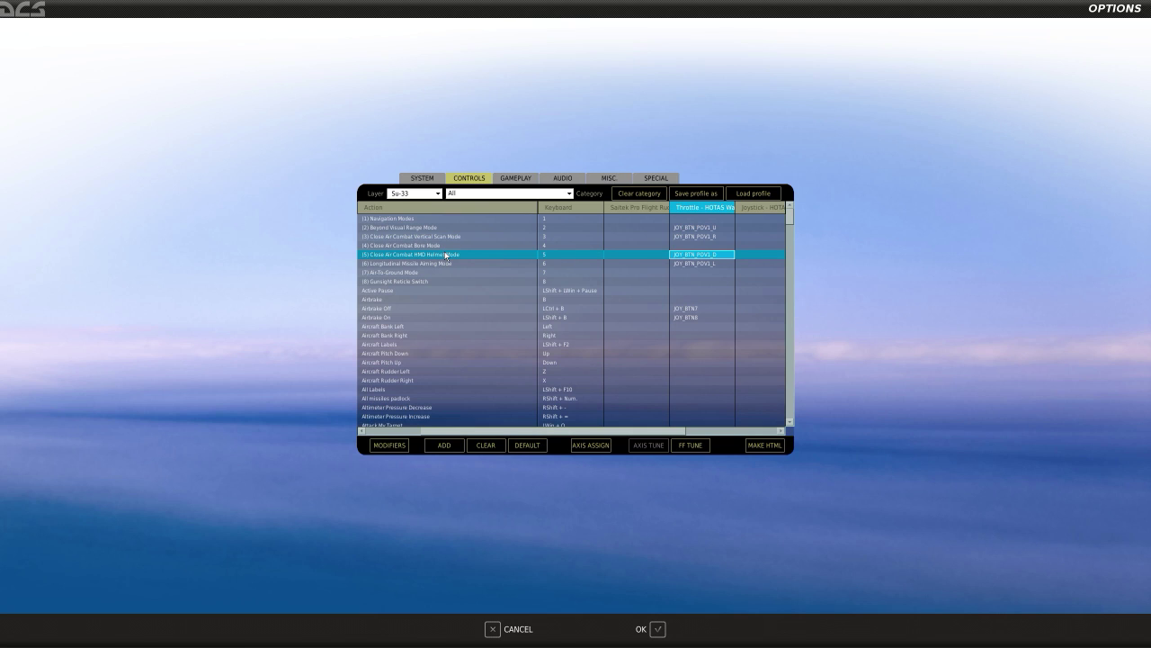
left_click(681, 309)
left_click(687, 317)
Examine the Su-33 autopilot bindings, from Altitude And Roll Hold through Autopilot Disengage
scroll(687, 318, "down", 5)
scroll(687, 316, "down", 6)
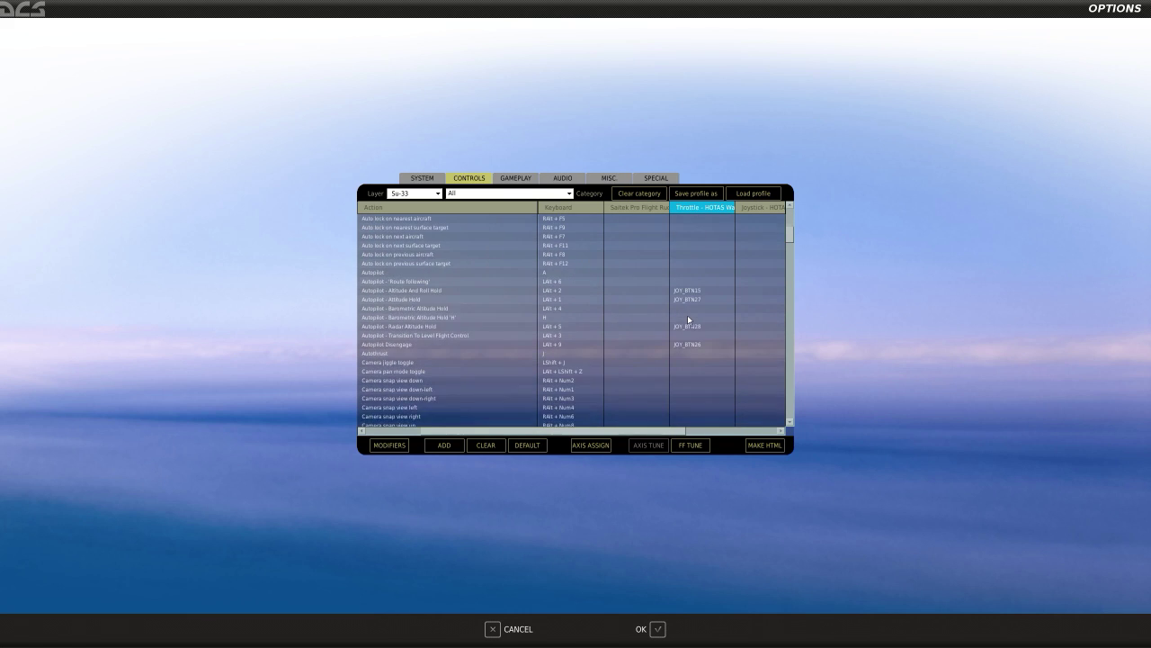
left_click(681, 249)
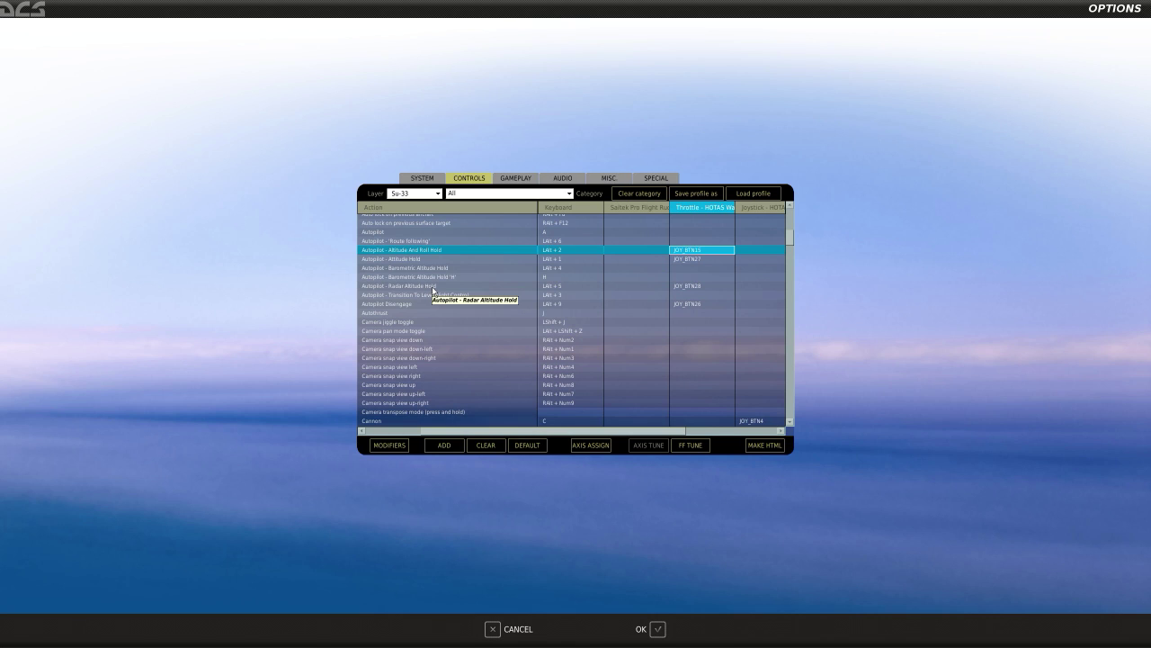
key("Down")
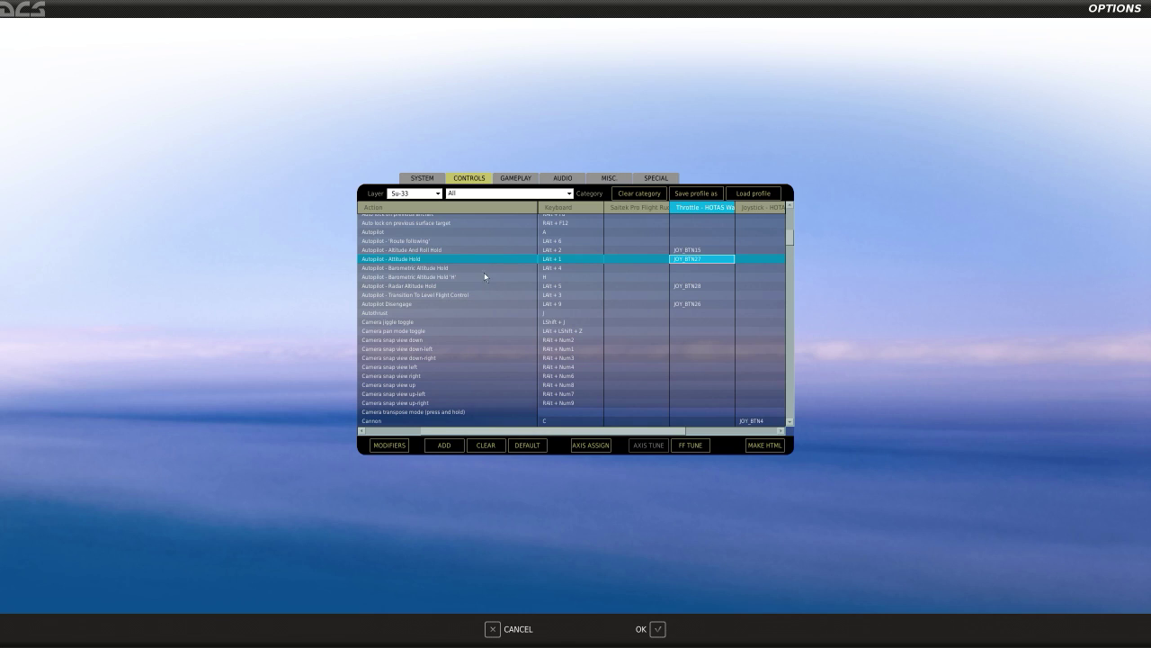
left_click(555, 278)
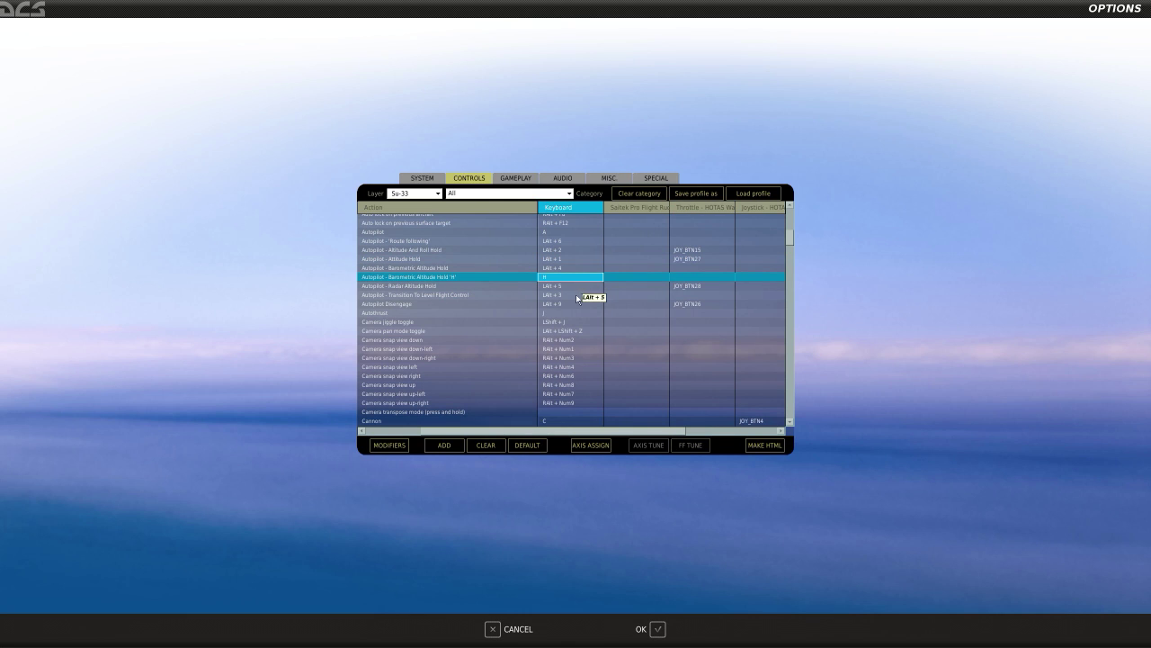
left_click(504, 296)
left_click(628, 305)
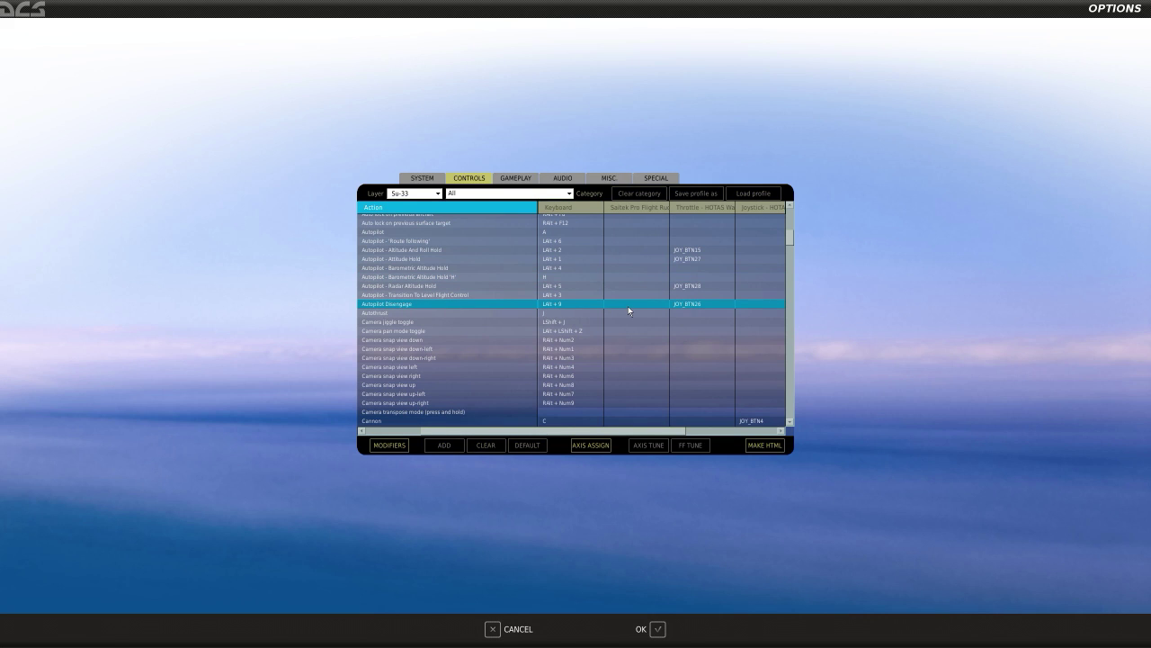
Examine the Su-33 bindings for engine start and stop, gear light and Launch Permission Override
scroll(701, 223, "down", 7)
left_click(700, 220)
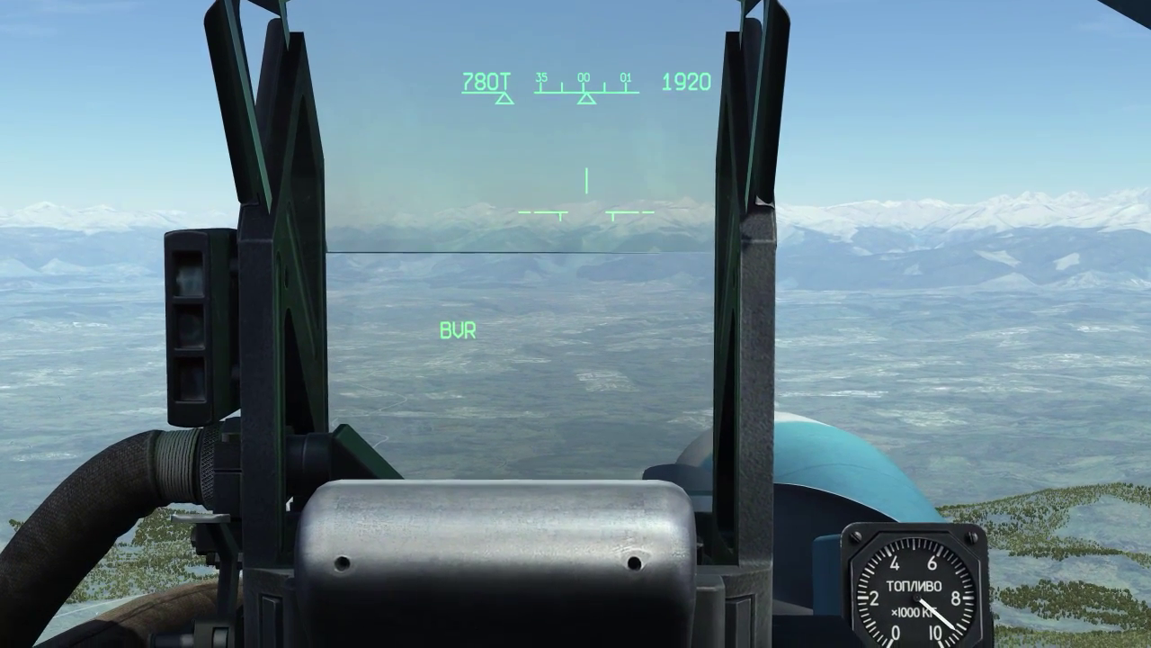
key("o")
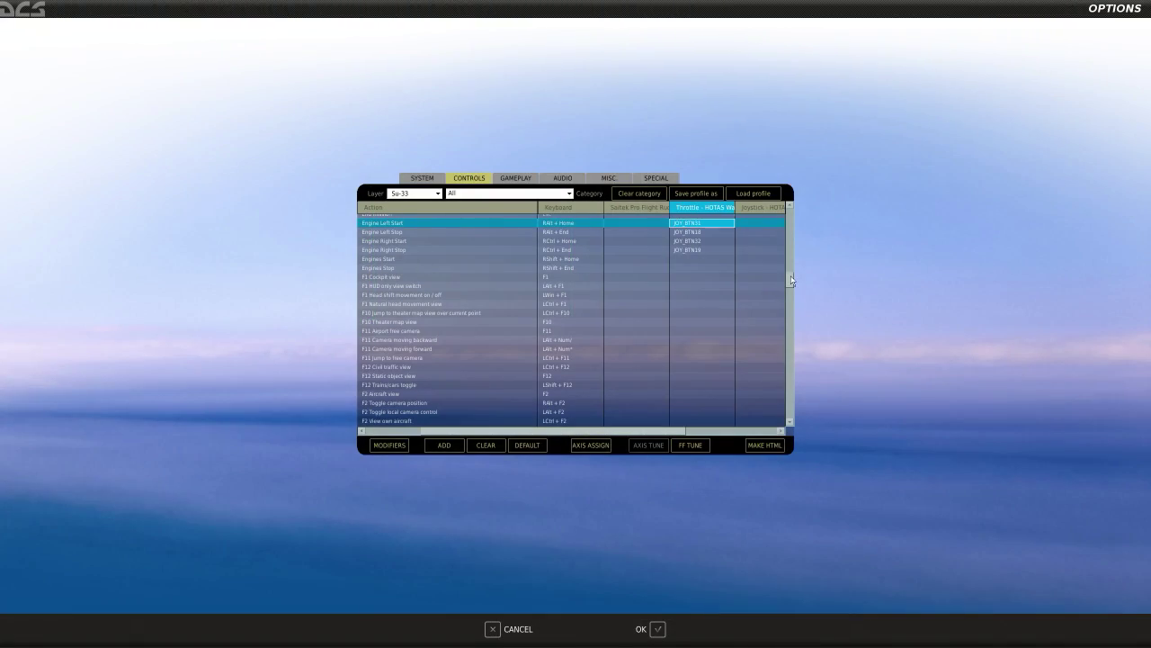
scroll(673, 261, "down", 10)
scroll(786, 316, "down", 4)
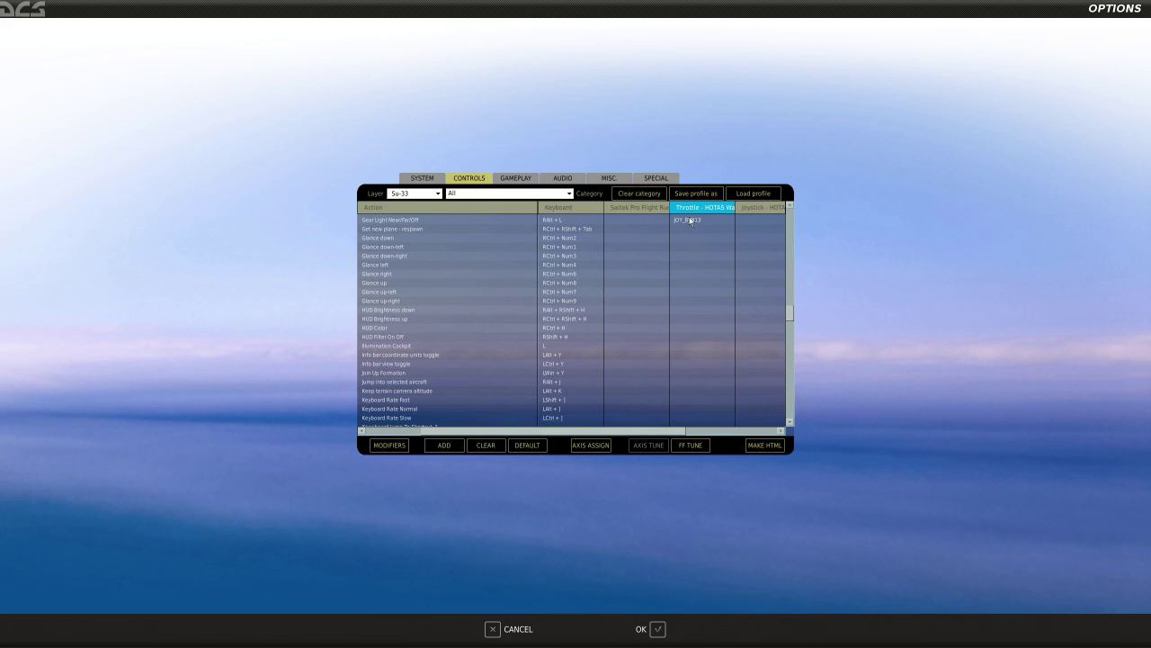
scroll(789, 316, "down", 8)
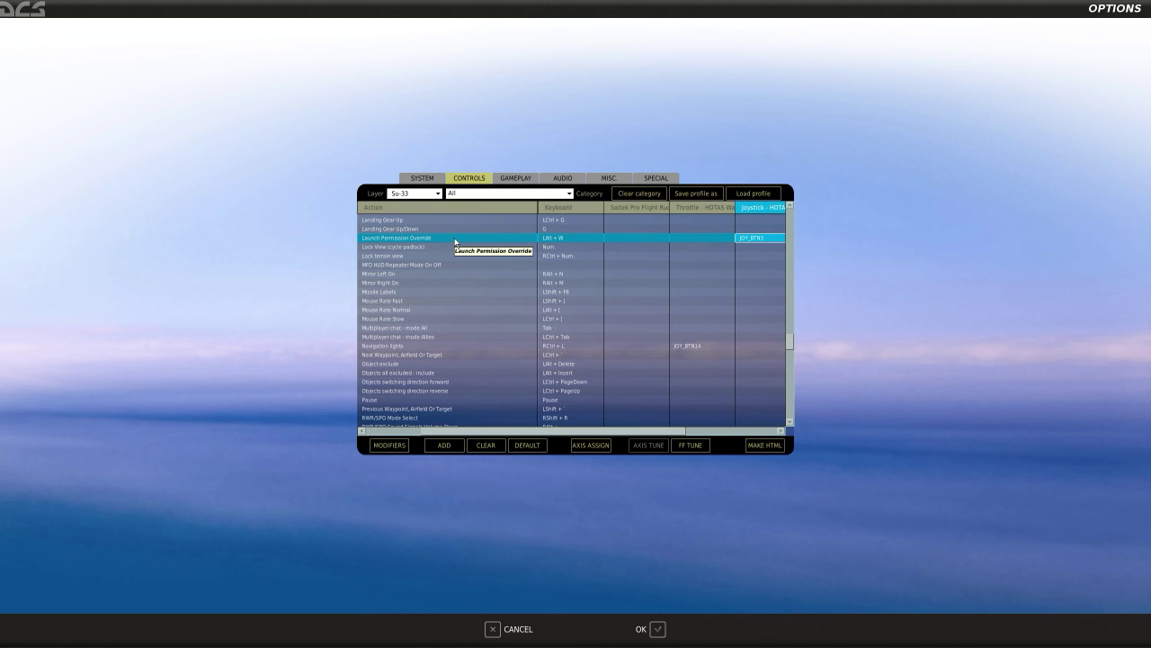
Examine the Su-33 bindings for Radar On/Off, Radar Pulse Repeat Frequency Select and Radar Scan Zone Decrease
scroll(701, 261, "down", 5)
left_click(700, 243)
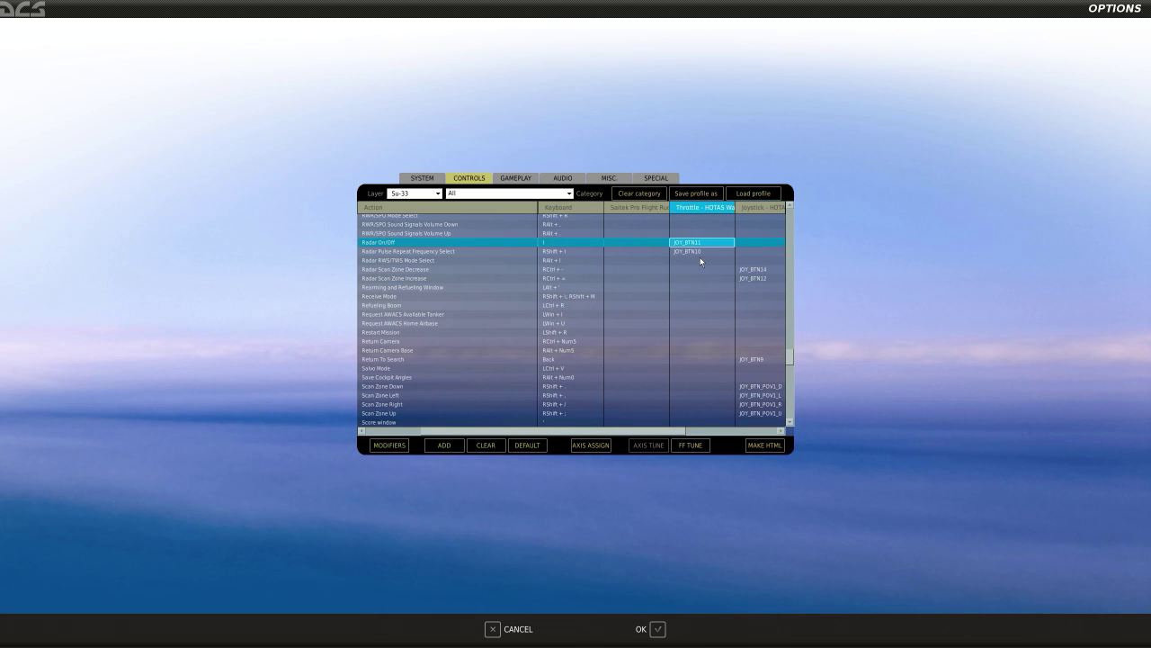
left_click(699, 253)
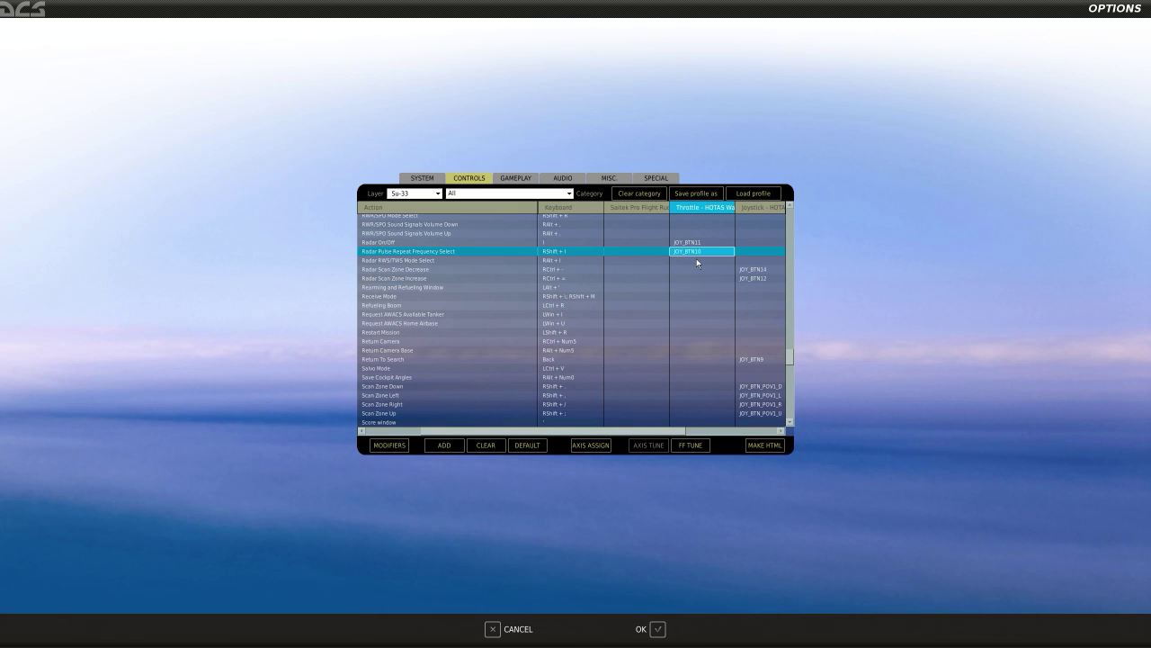
left_click(760, 269)
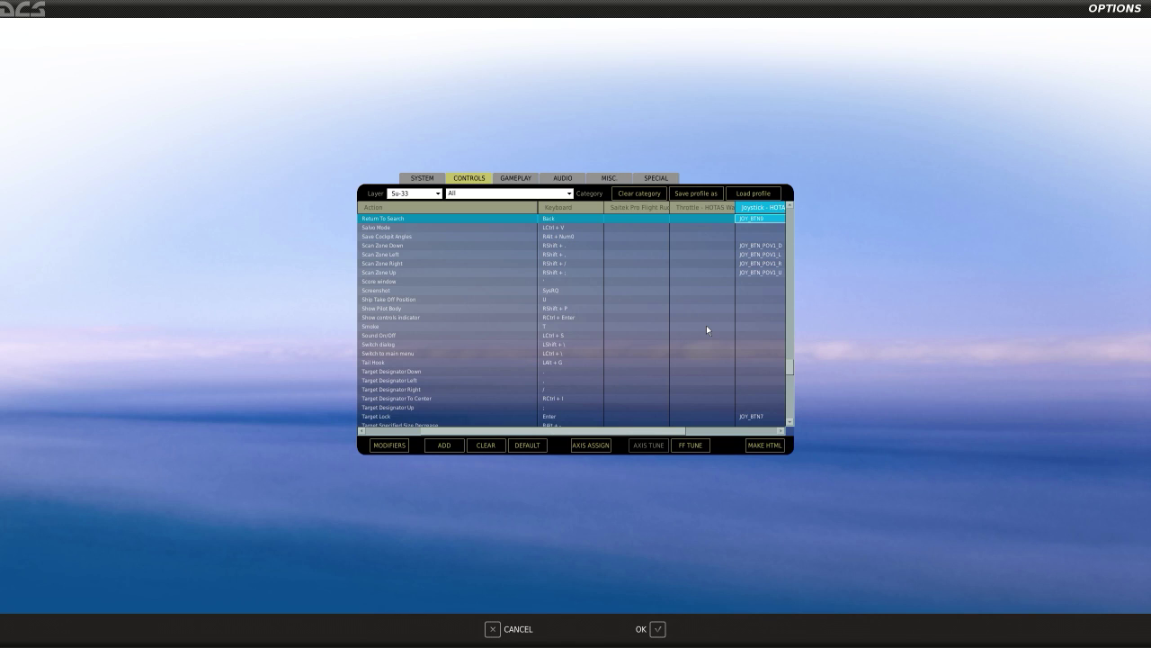
Check the joystick bindings for Target Lock, Return To Search and Scan Zone Down
key("Return")
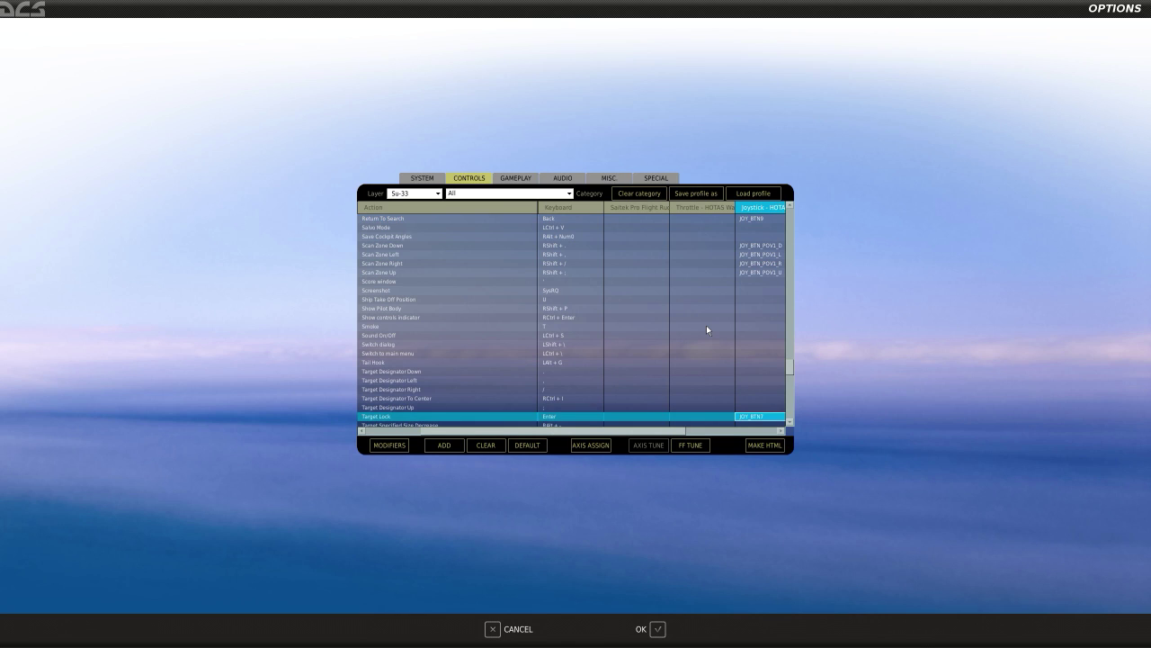
key("BackSpace")
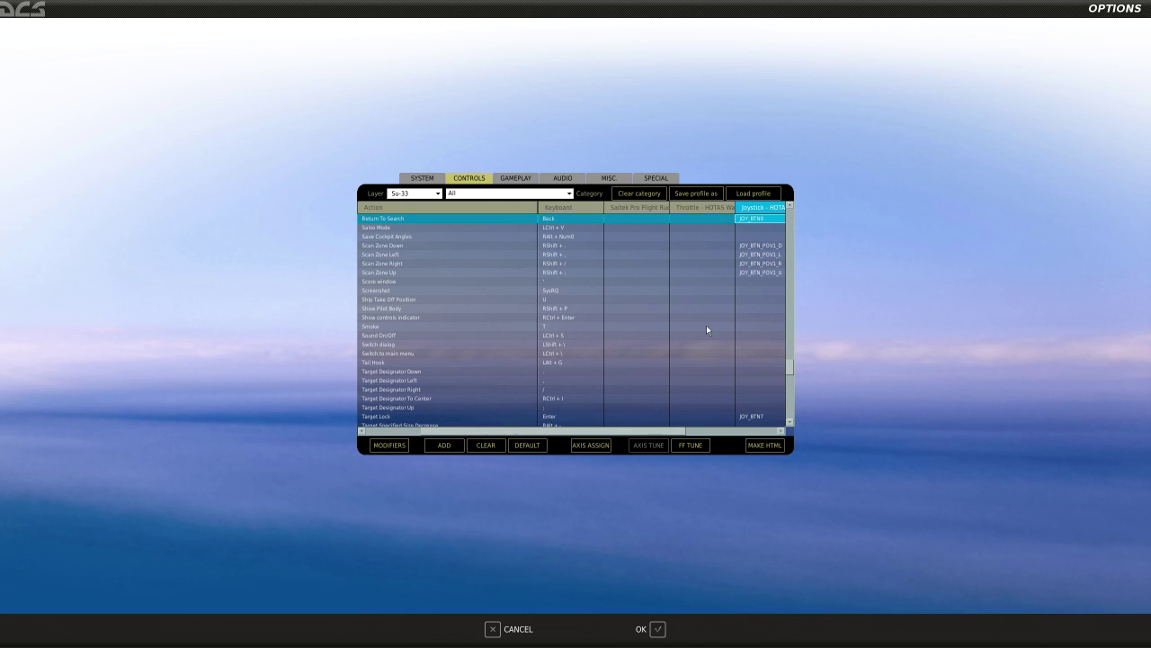
left_click(757, 245)
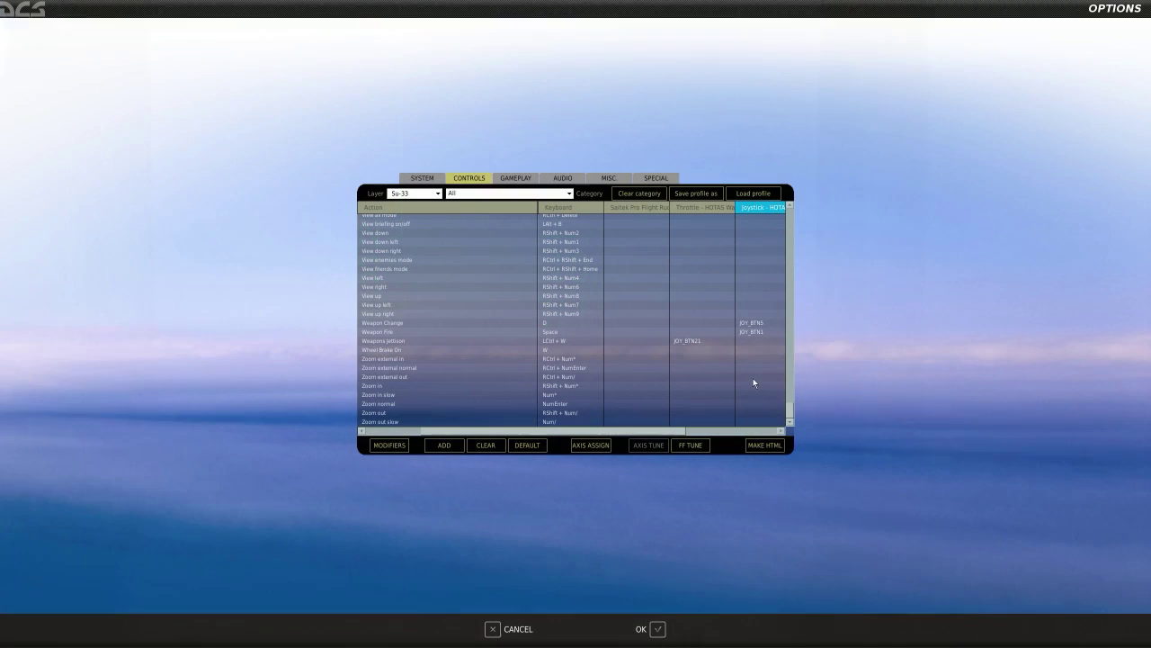
Check the Su-33 bindings for Weapon Change, Weapon Fire and Weapons Jettison
left_click(761, 325)
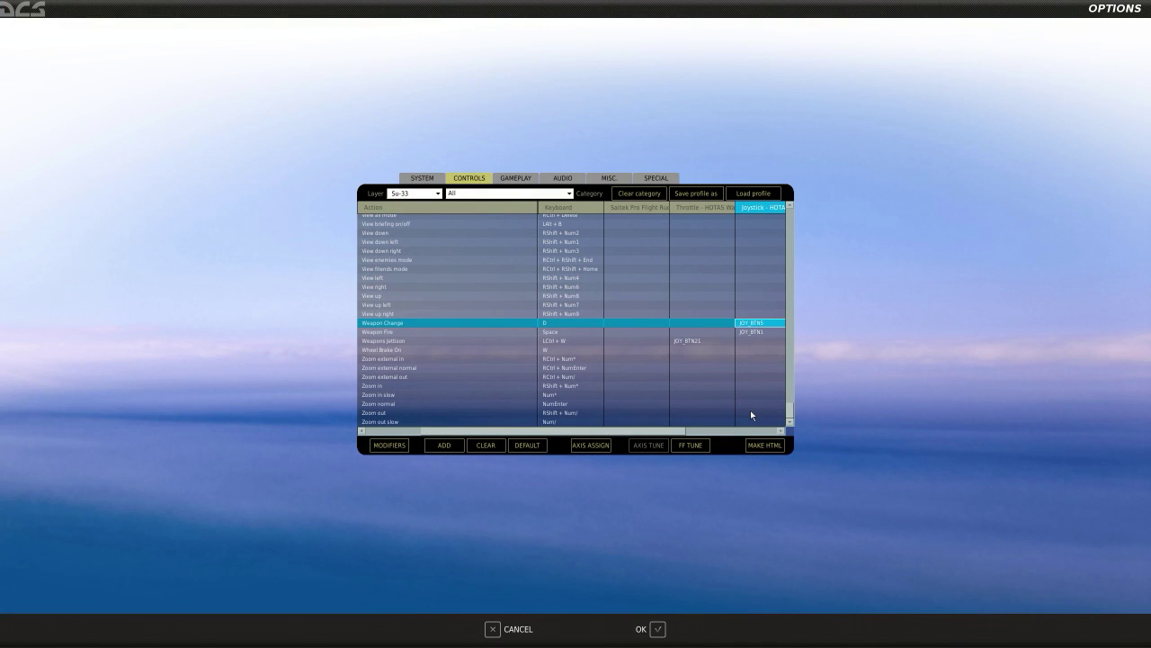
left_click(750, 332)
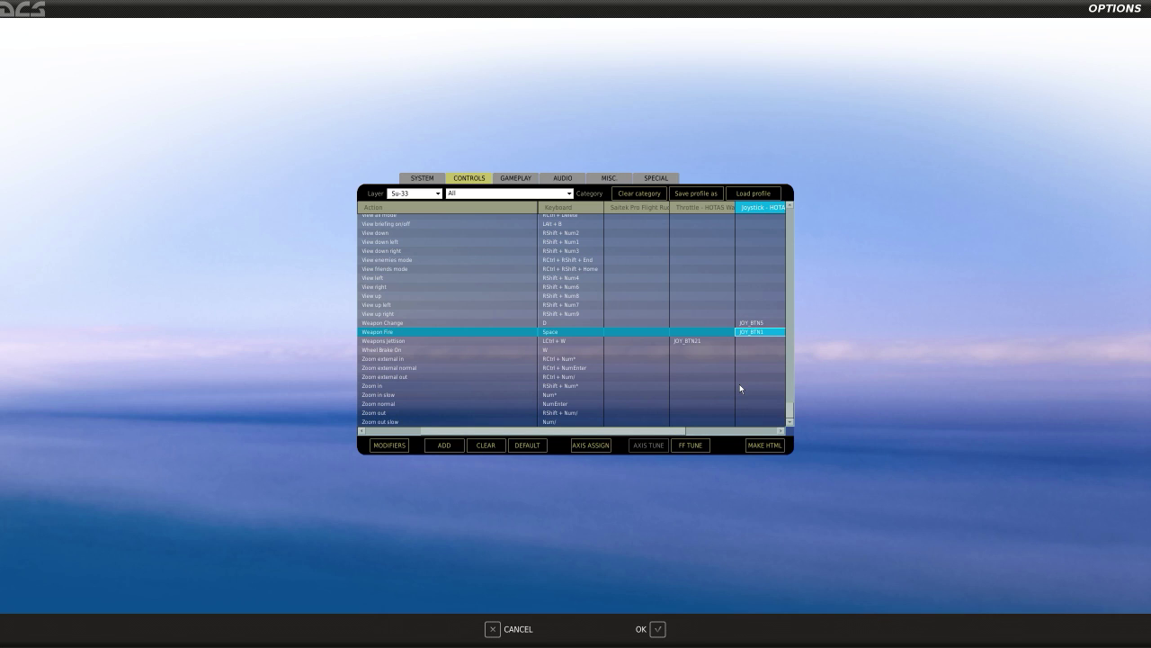
left_click(687, 341)
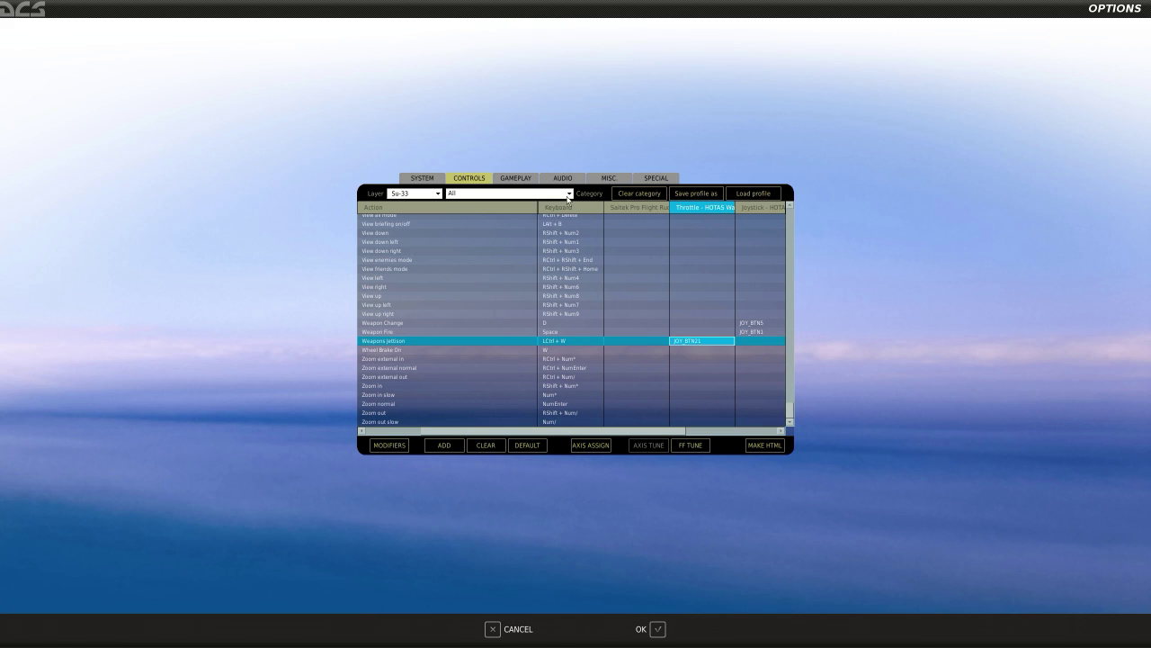
Show the Su-33 Axis Commands category and check the axis tuning of the pedals' Rudder axis
left_click(569, 193)
left_click(477, 222)
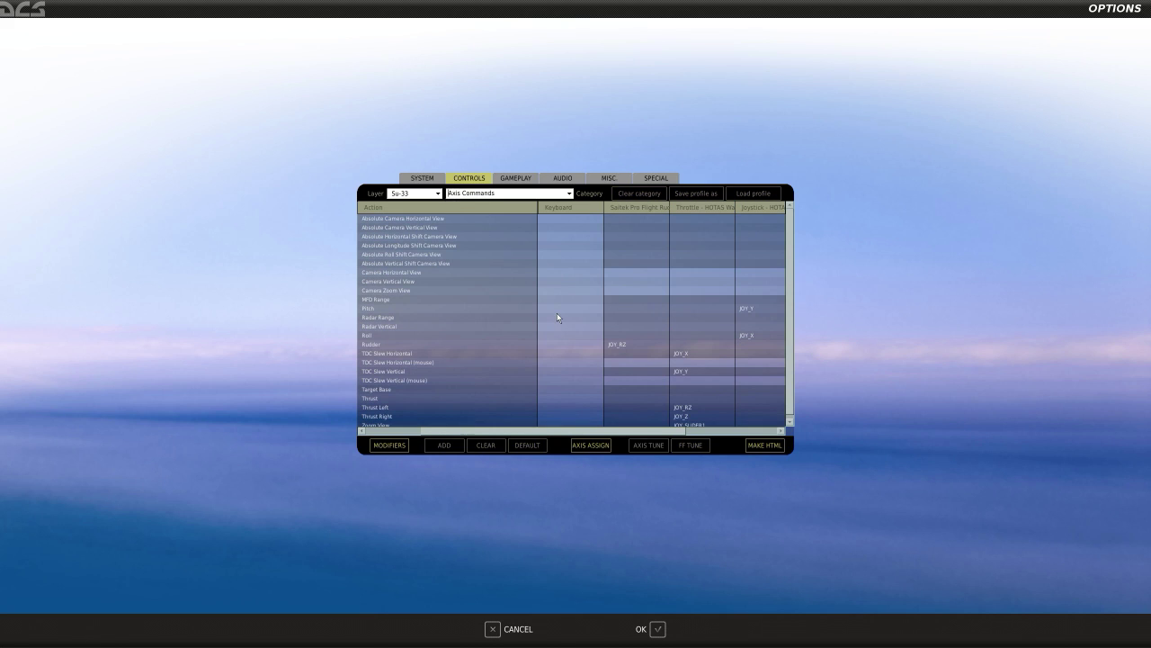
scroll(647, 387, "down", 1)
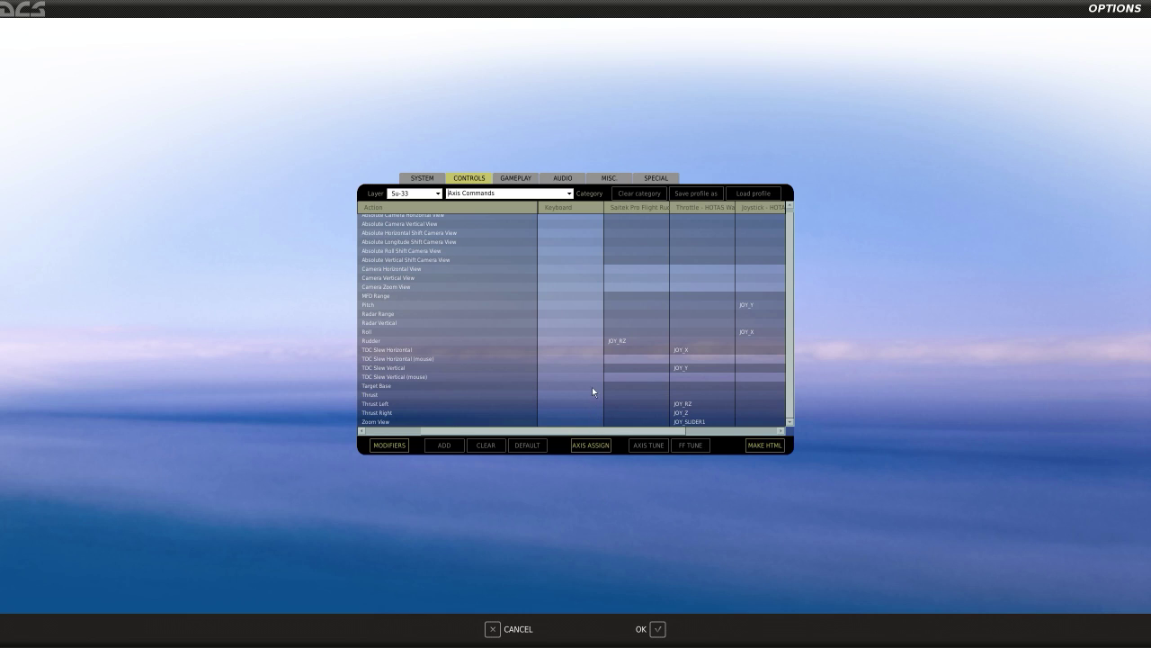
left_click(615, 340)
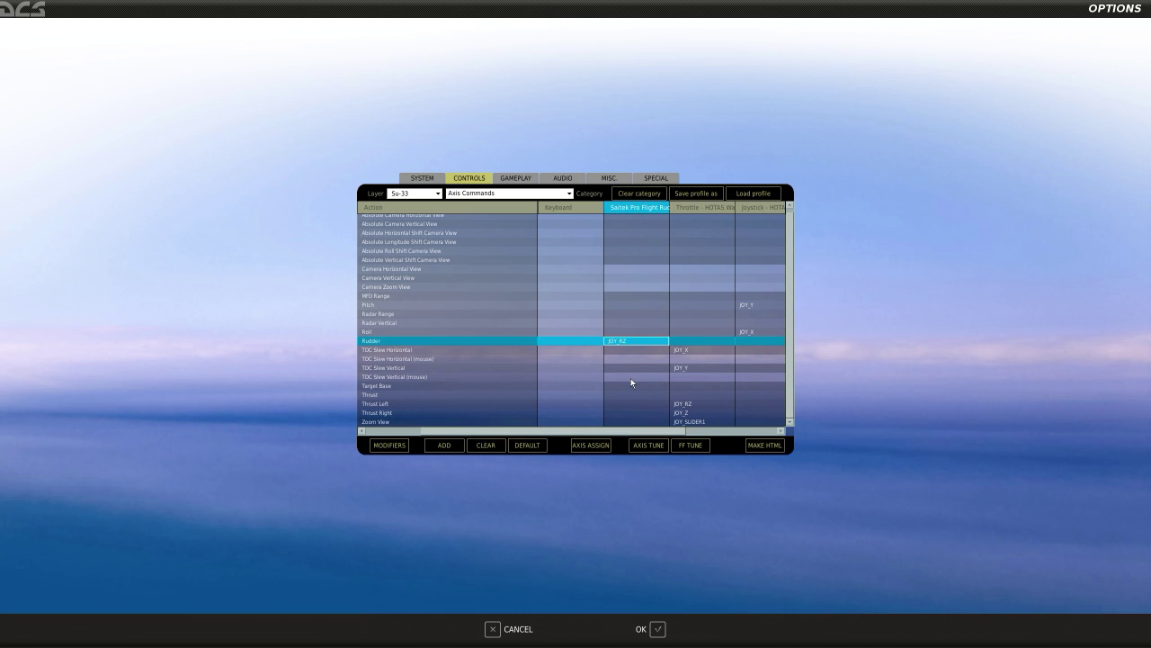
left_click(645, 445)
key("Escape")
Check the throttle's TDC Slew and Thrust Right axis bindings, viewing the axis tuning for TDC Slew Vertical
left_click(683, 351)
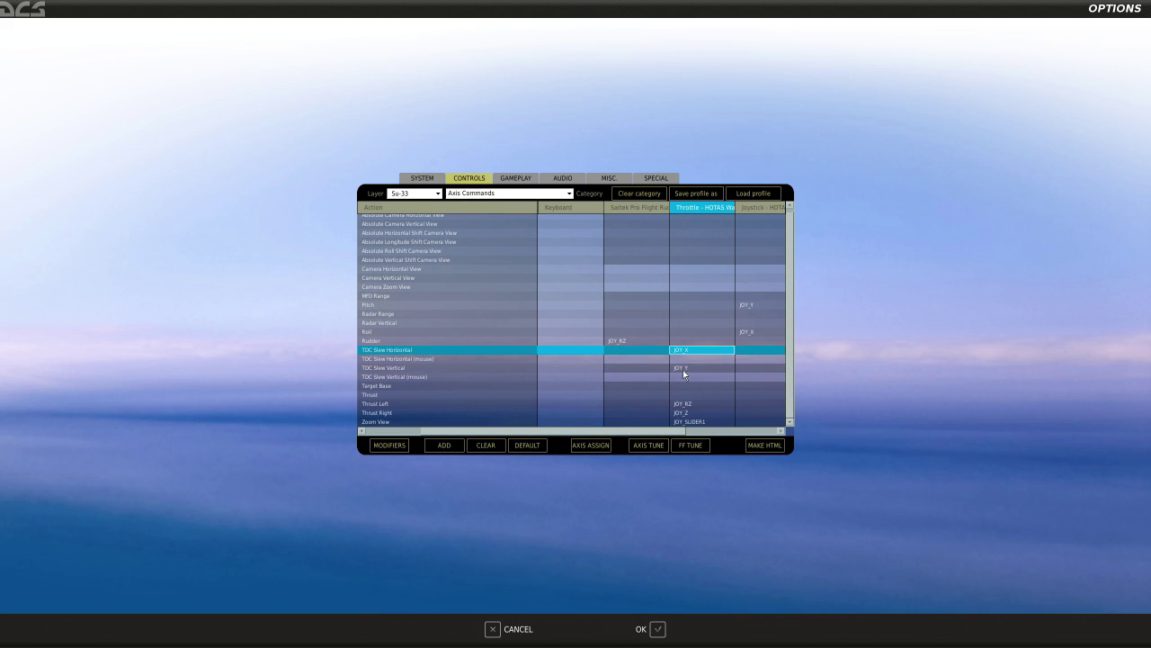
left_click(683, 368)
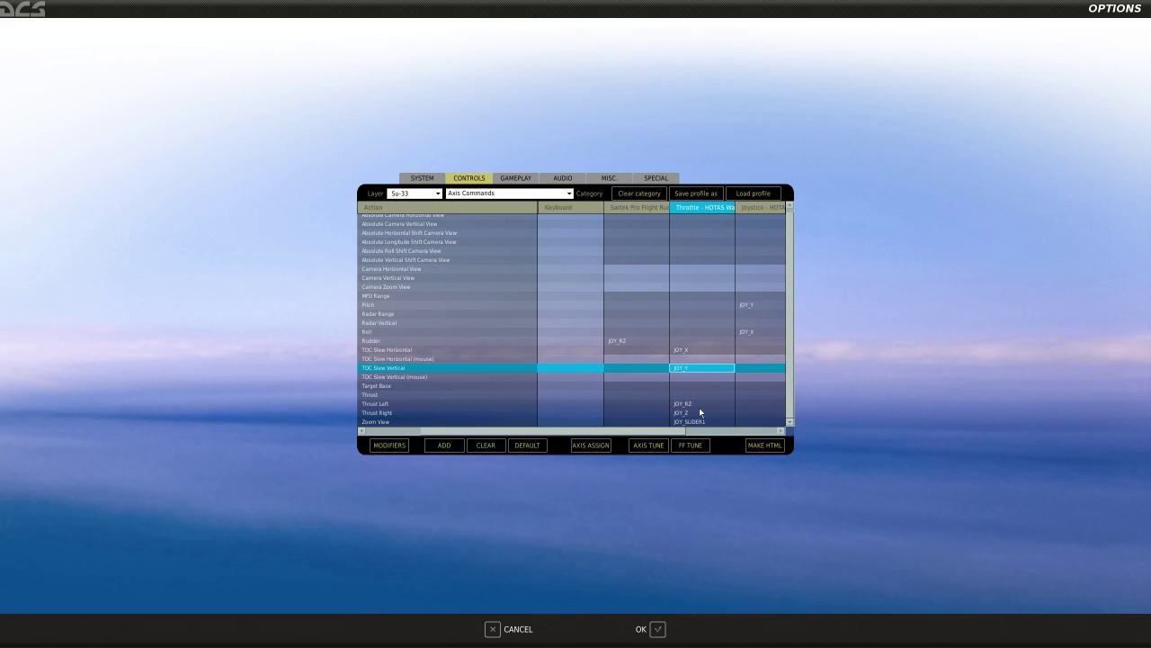
left_click(651, 446)
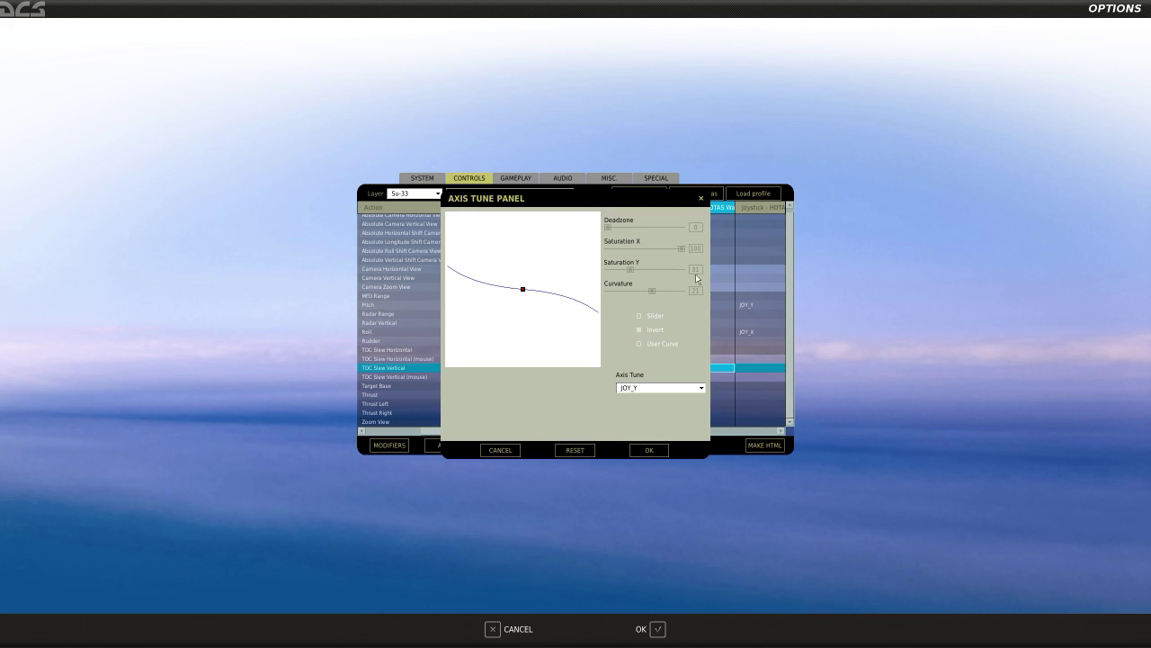
left_click(702, 199)
left_click(693, 415)
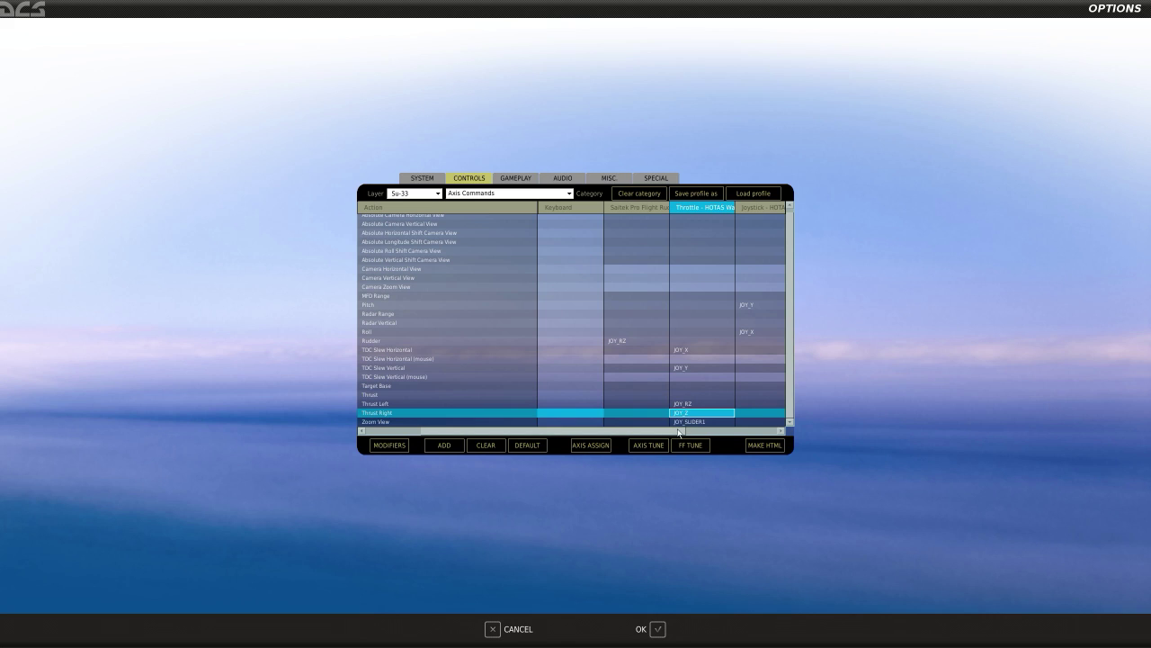
View the axis tuning of the joystick's Roll axis without changing it, and return to the All category
left_click(680, 433)
left_click(399, 306)
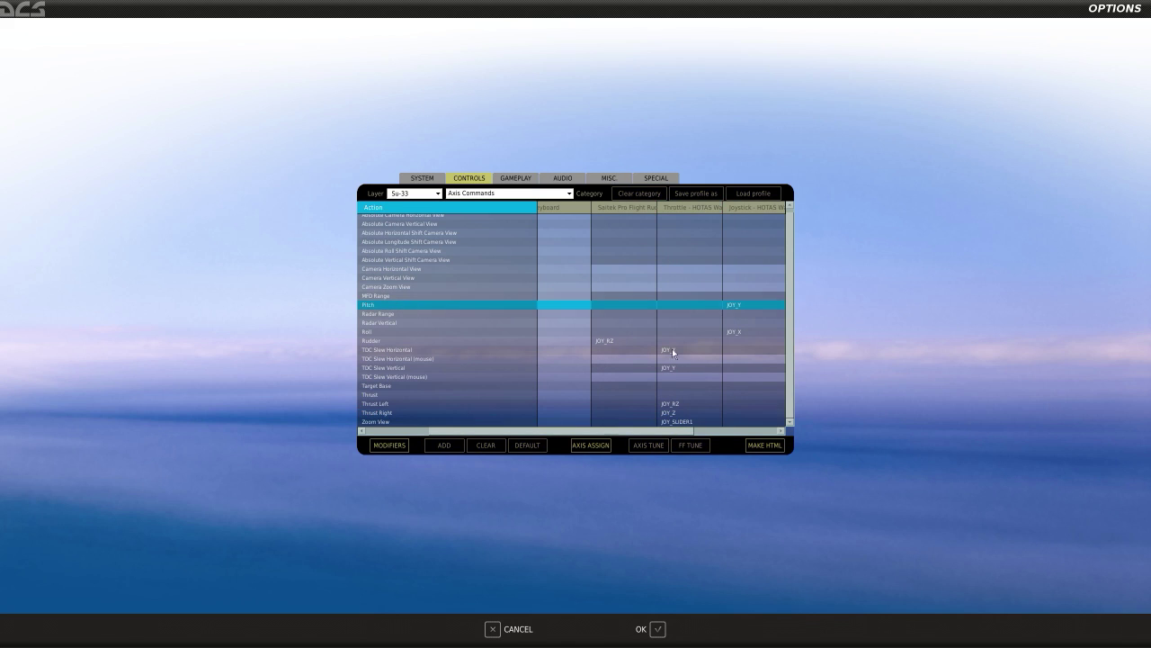
left_click(744, 331)
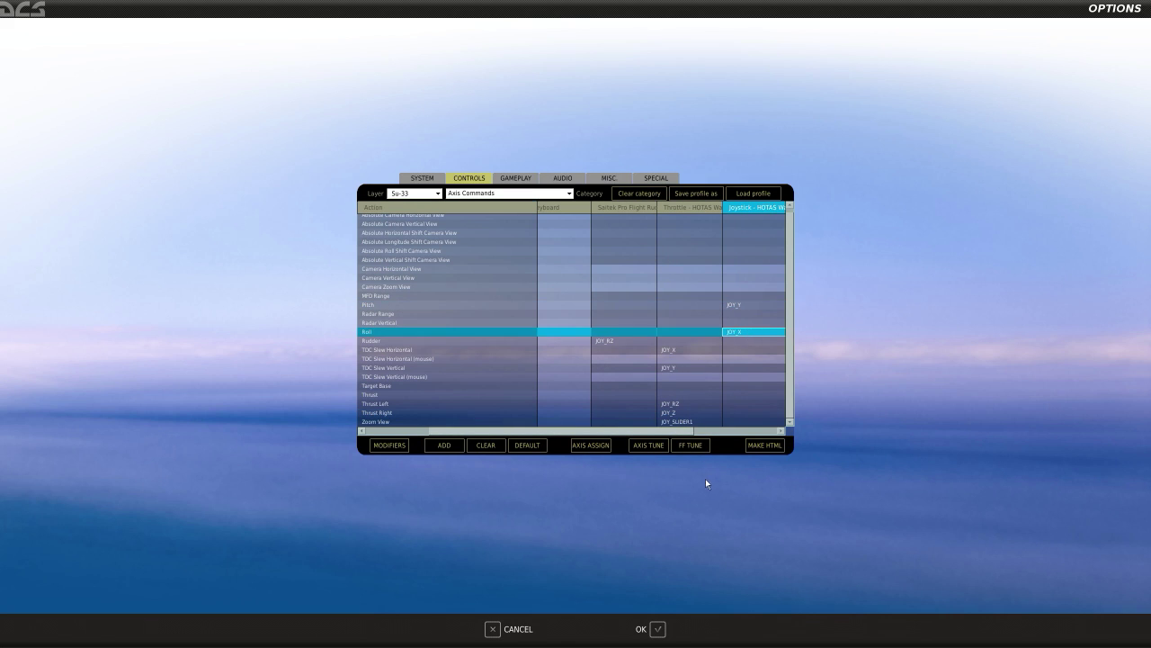
left_click(648, 445)
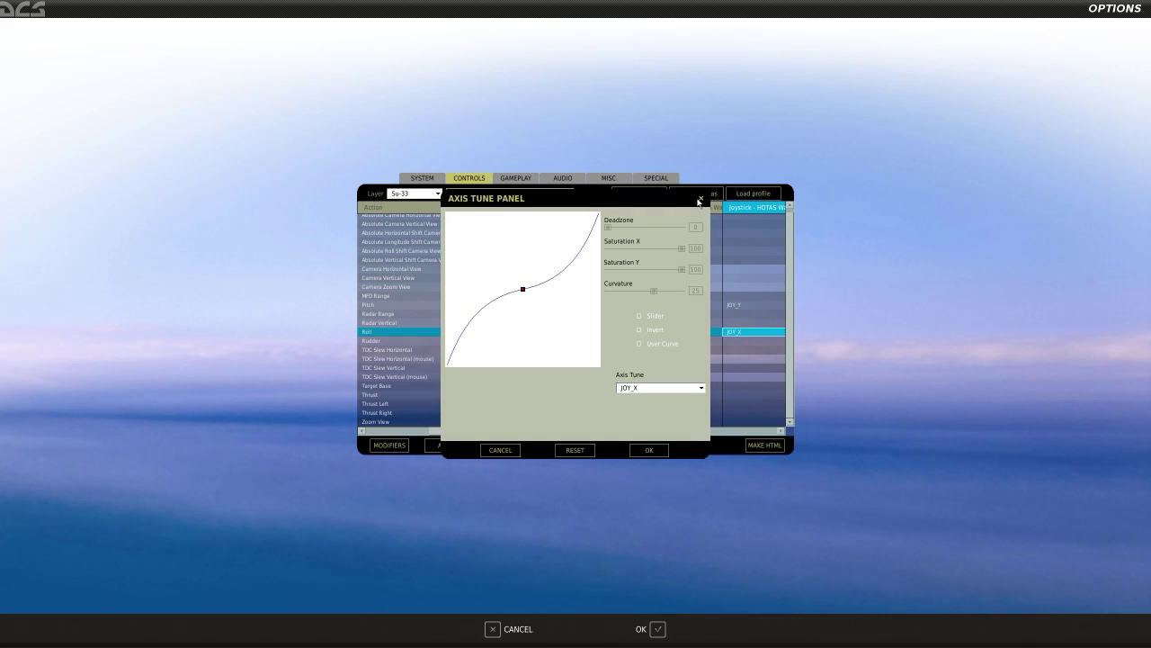
left_click(706, 194)
left_click(569, 193)
left_click(502, 203)
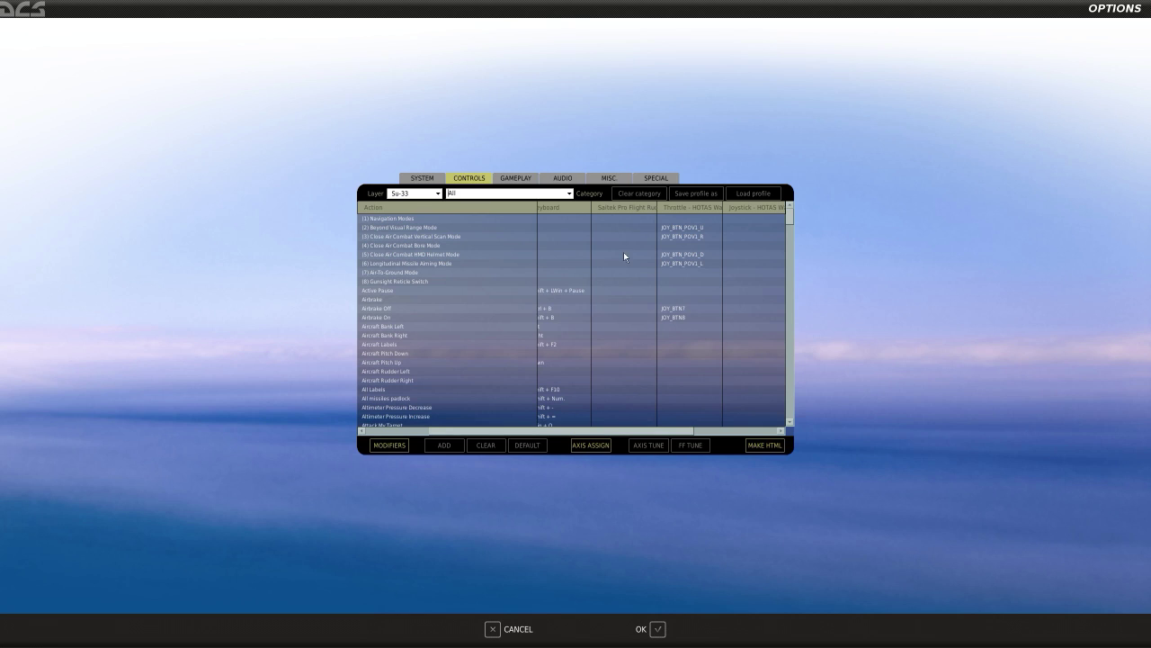
Switch the controls layer to Su-27 and check its joystick bindings for ASC Direct Control (Cobra) and the Scan Zone commands
left_click(679, 219)
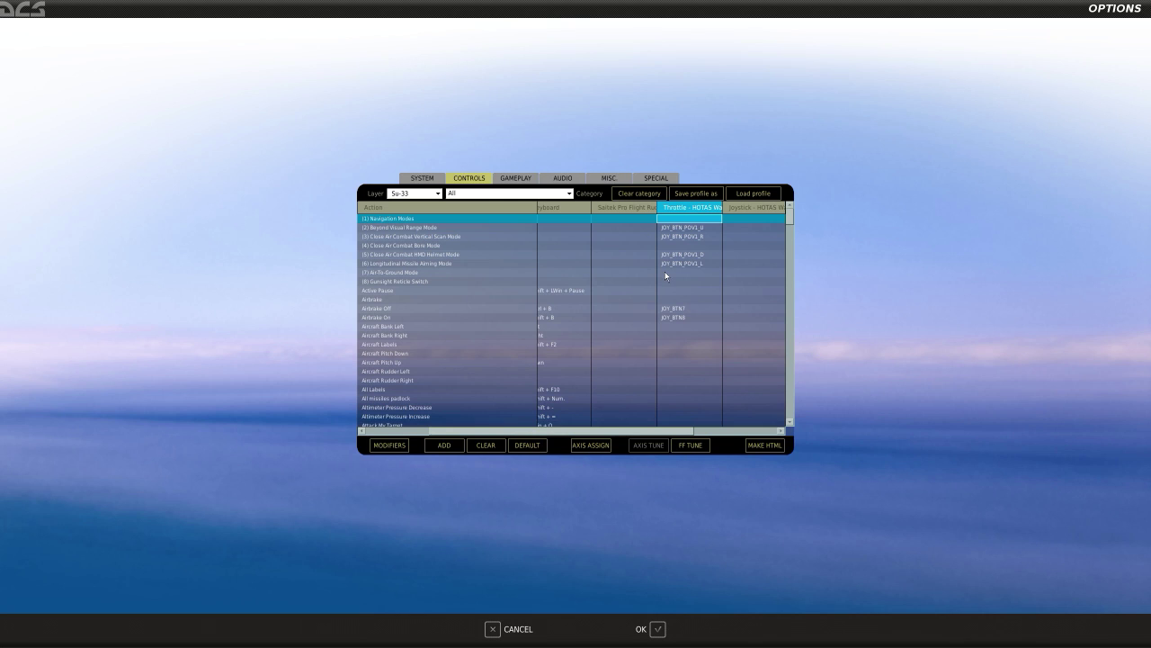
left_click(771, 257)
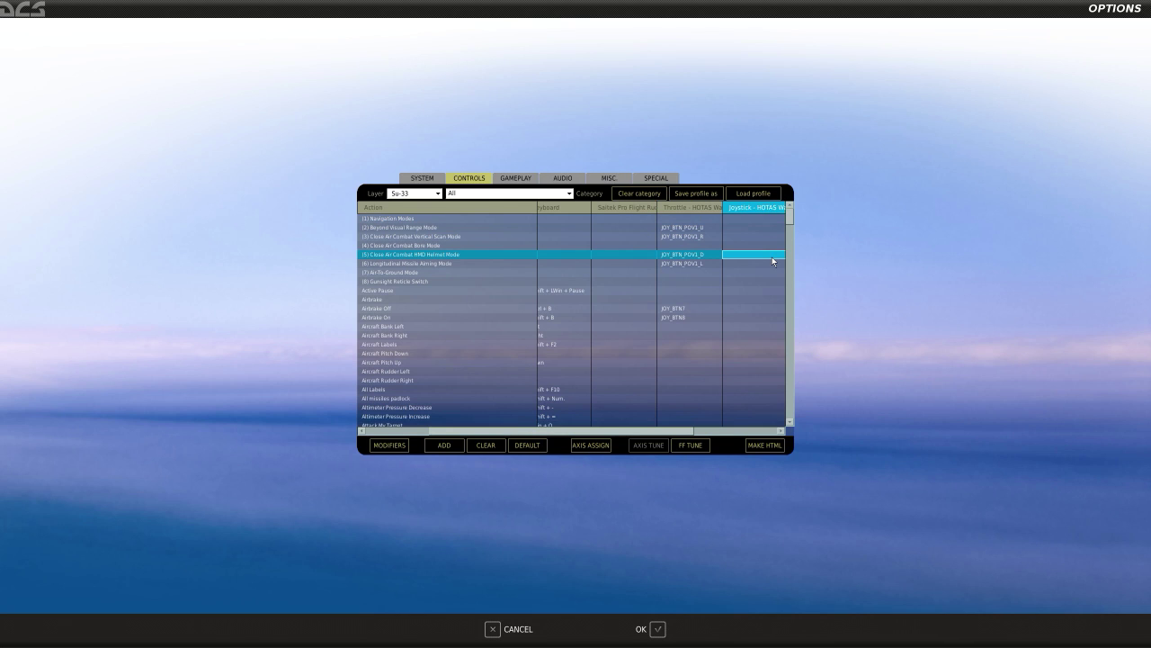
left_click(438, 194)
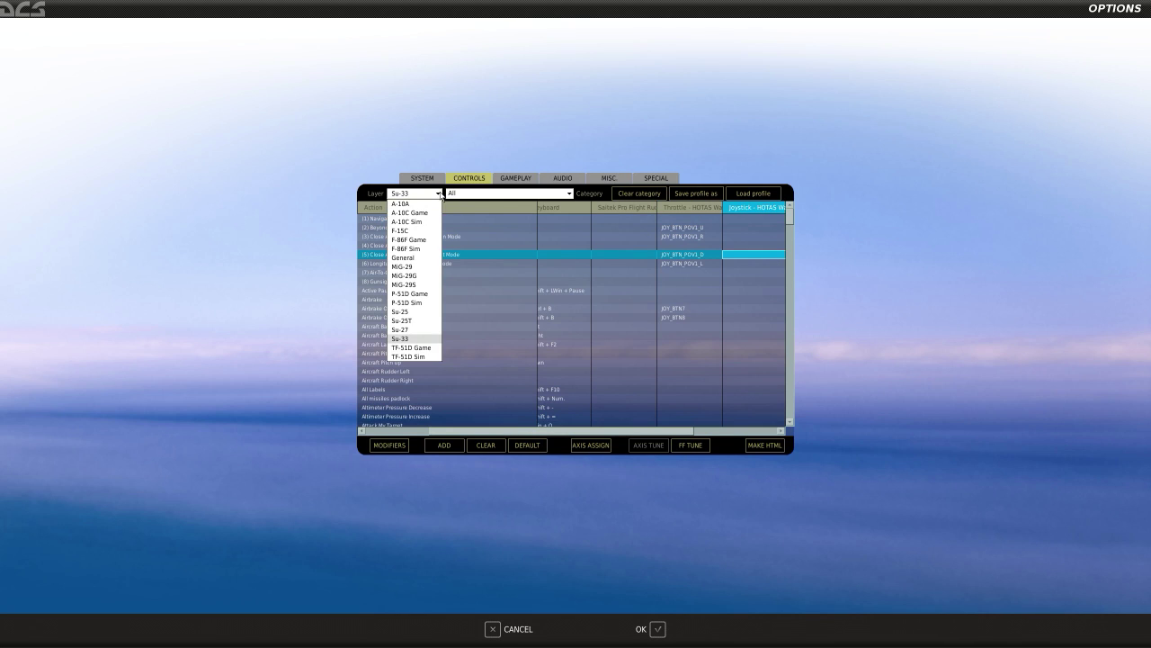
left_click(409, 329)
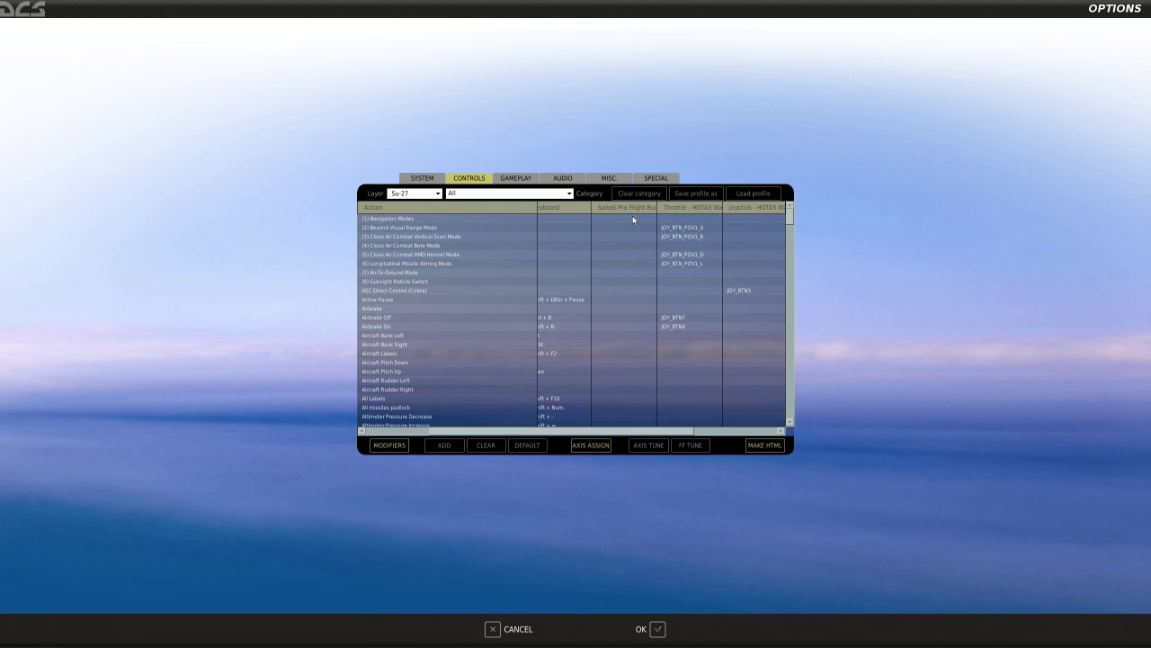
left_click(764, 228)
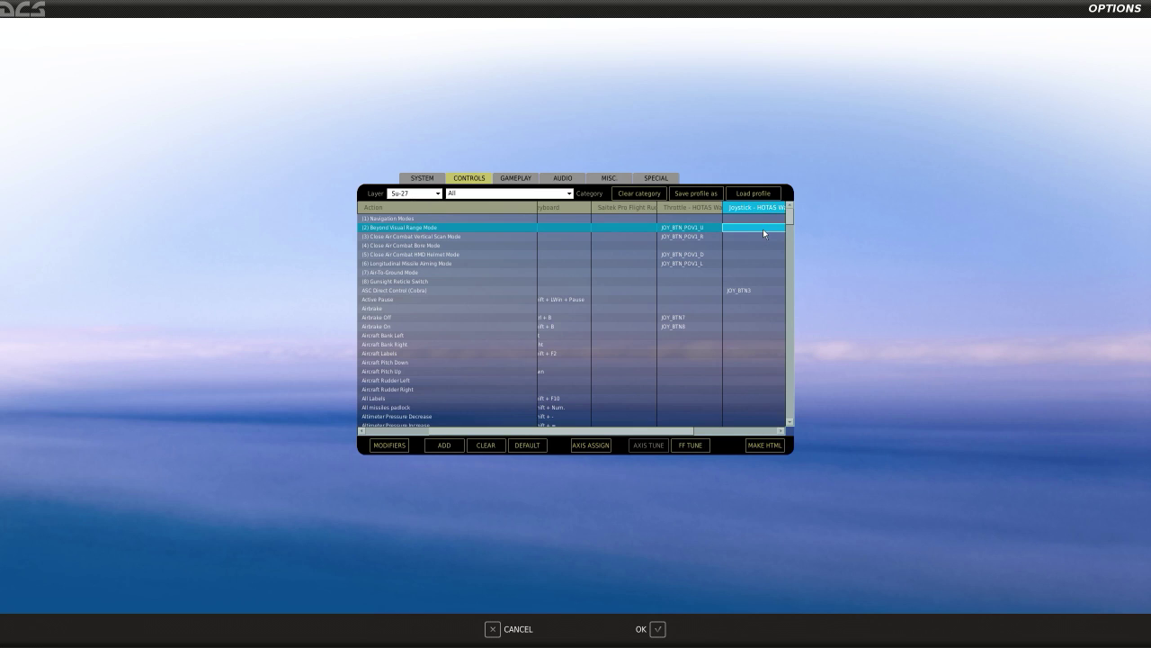
left_click(369, 292)
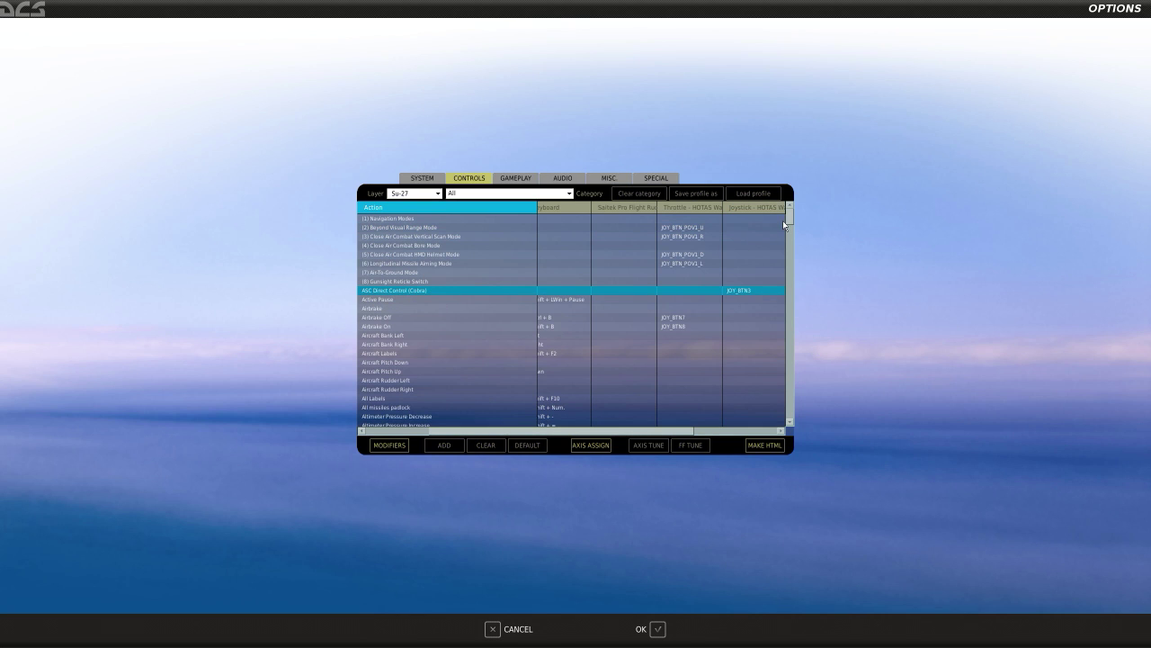
left_click_drag(790, 215, 794, 368)
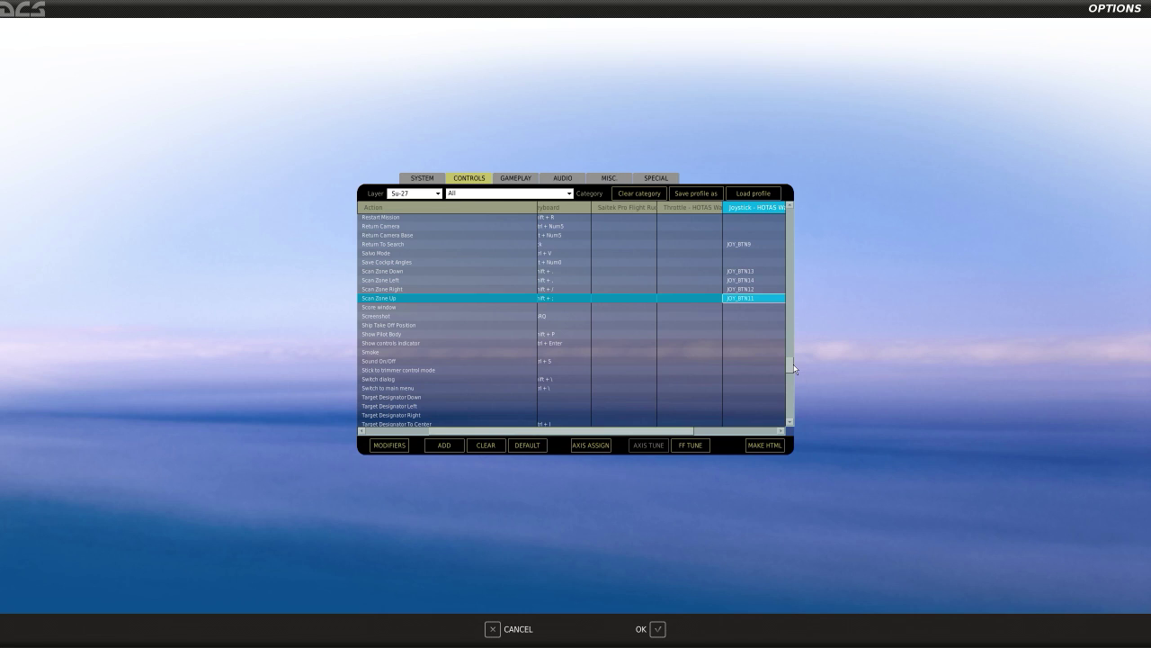